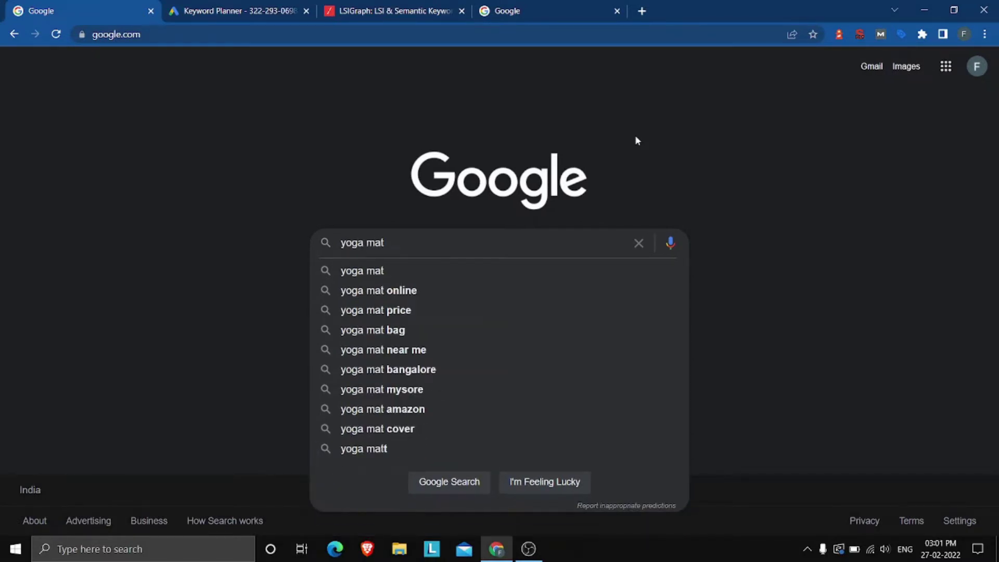
- Go through the full list of search suggestions for "yoga mat", from first to last and back to the original query
{"action": "key", "text": "Down"}
{"action": "key", "text": "Down"}
{"action": "key", "text": "Down"}
{"action": "key", "text": "Down"}
{"action": "key", "text": "Down"}
{"action": "key", "text": "Down"}
{"action": "key", "text": "Down"}
{"action": "key", "text": "Down"}
{"action": "key", "text": "Down"}
{"action": "key", "text": "Down"}
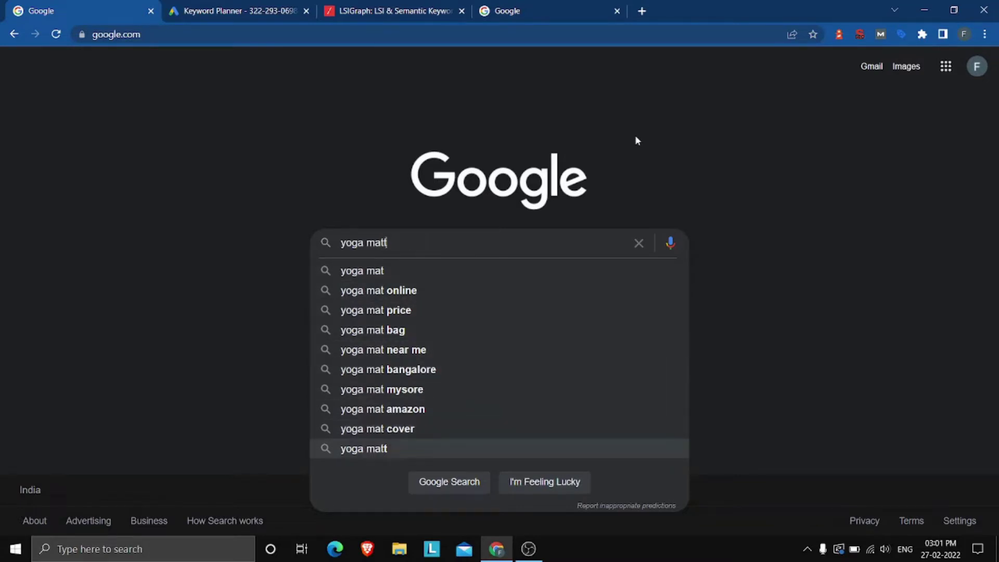
{"action": "key", "text": "Up"}
{"action": "key", "text": "Up"}
{"action": "key", "text": "Down"}
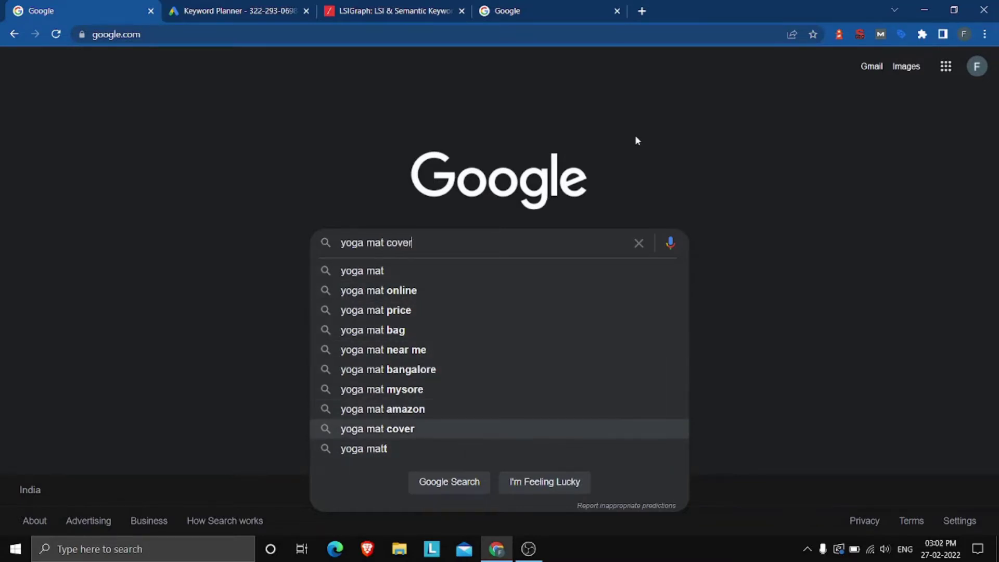
{"action": "key", "text": "Up"}
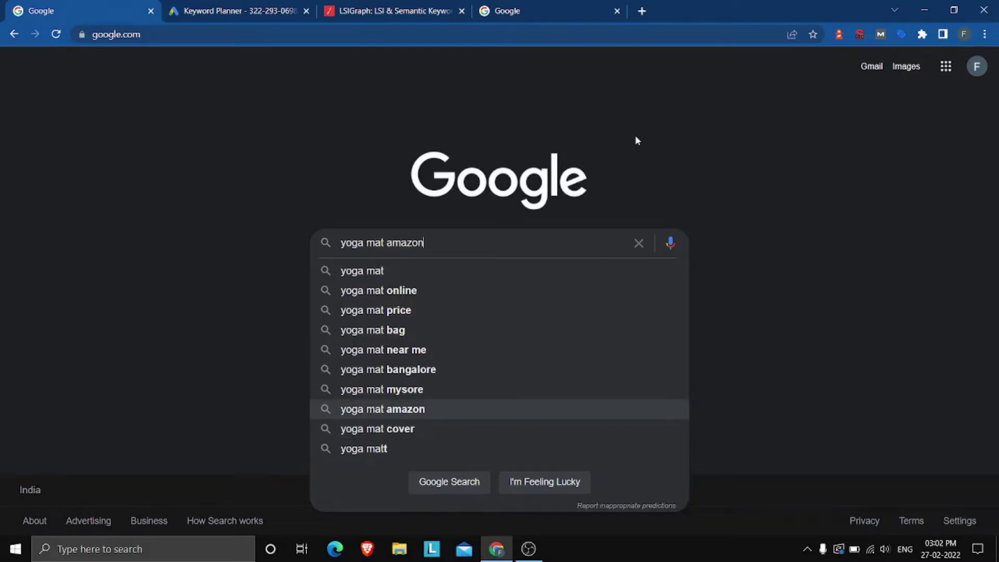
{"action": "key", "text": "Up"}
{"action": "key", "text": "Up"}
{"action": "key", "text": "Up"}
{"action": "key", "text": "Up"}
{"action": "key", "text": "Up"}
{"action": "key", "text": "Up"}
{"action": "key", "text": "Up"}
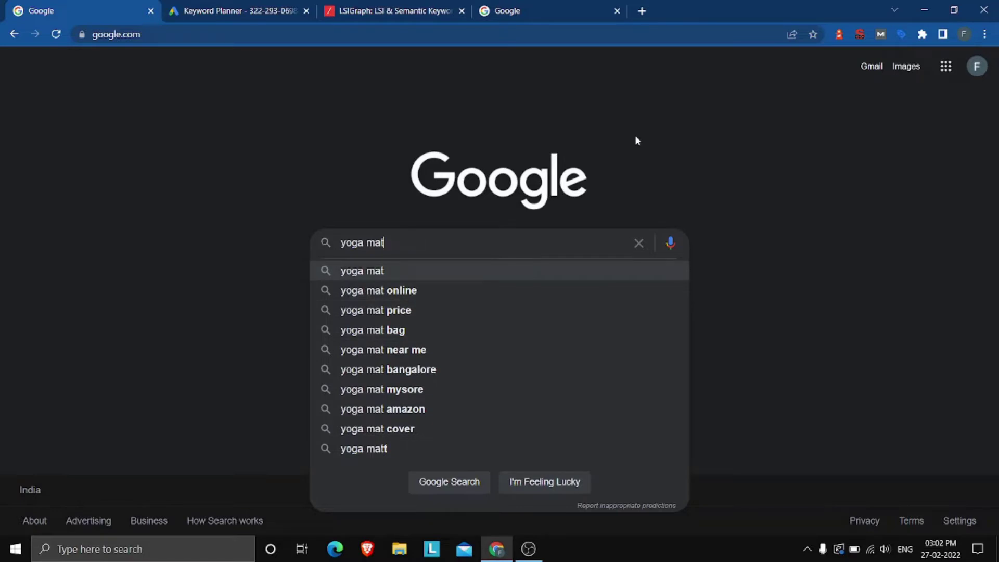
{"action": "key", "text": "Up"}
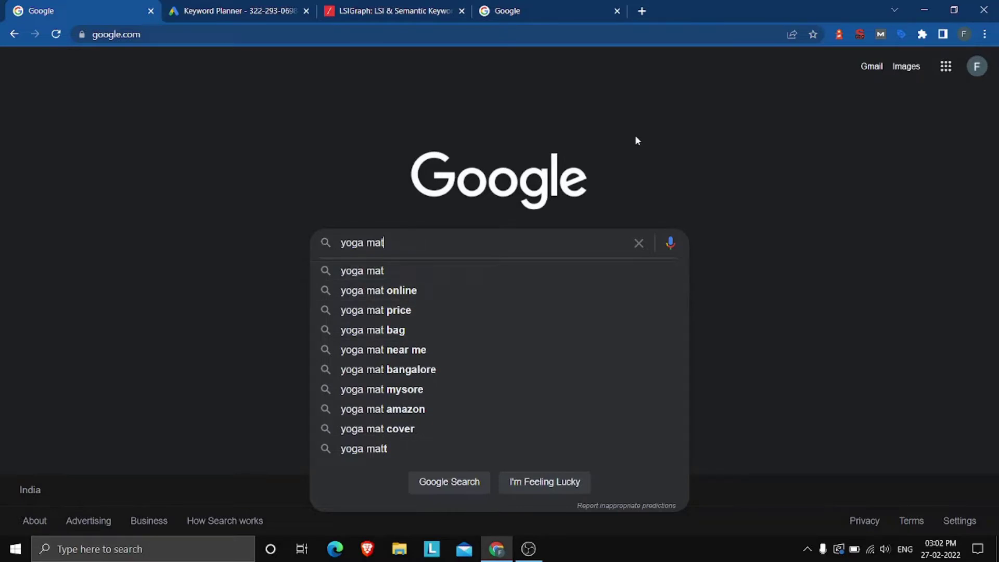
- Examine the "yoga mat" suggestions for price, bag, near me, bangalore and mysore individually, ending back on the plain query
{"action": "key", "text": "Down"}
{"action": "key", "text": "Down"}
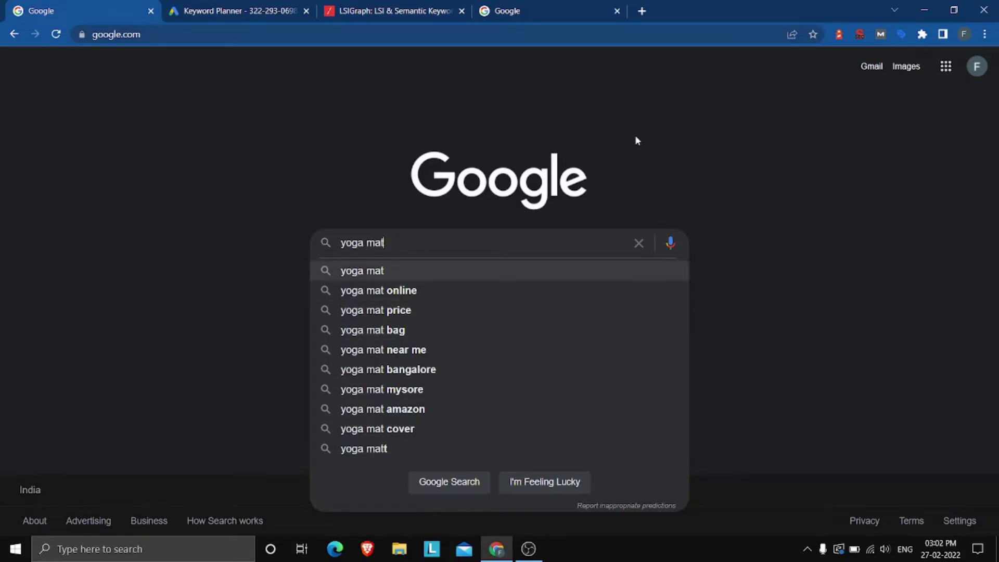
{"action": "key", "text": "Down"}
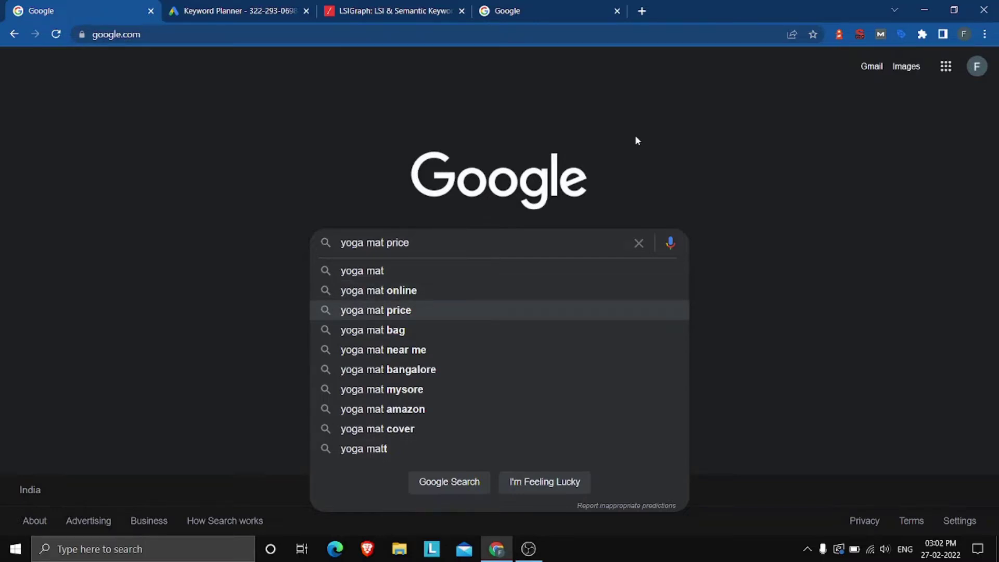
{"action": "key", "text": "Down"}
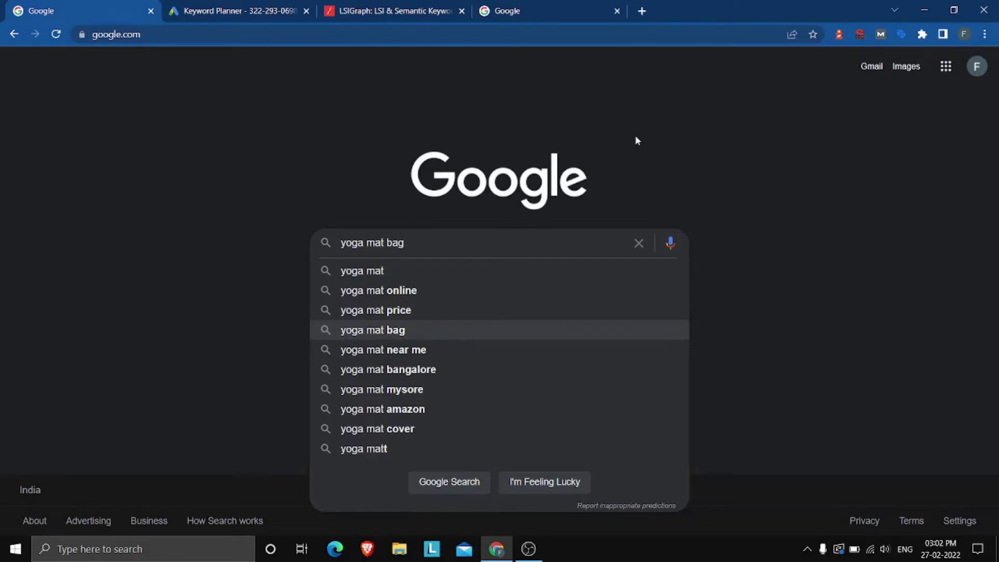
{"action": "key", "text": "Down"}
{"action": "key", "text": "Down"}
{"action": "key", "text": "Down"}
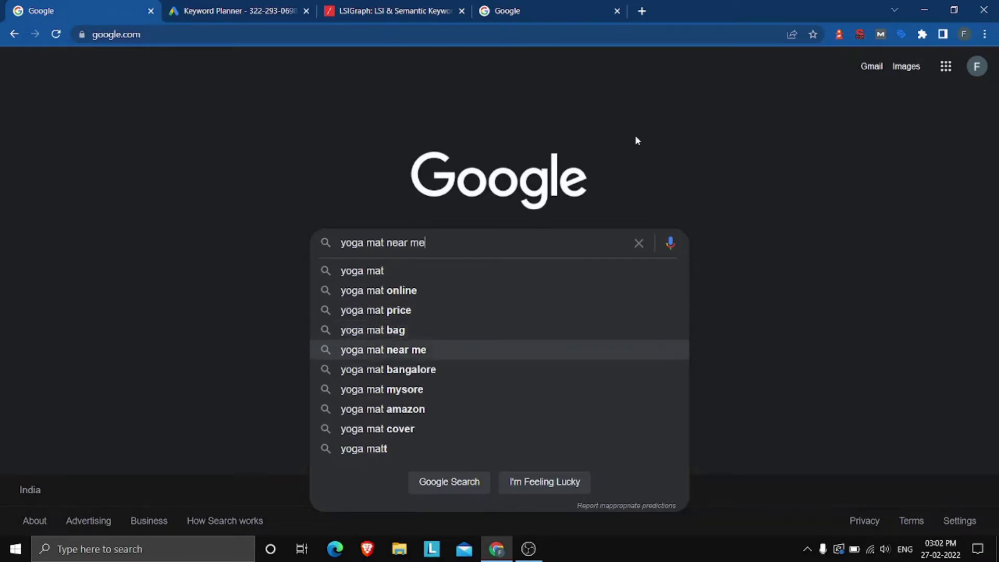
{"action": "key", "text": "Up"}
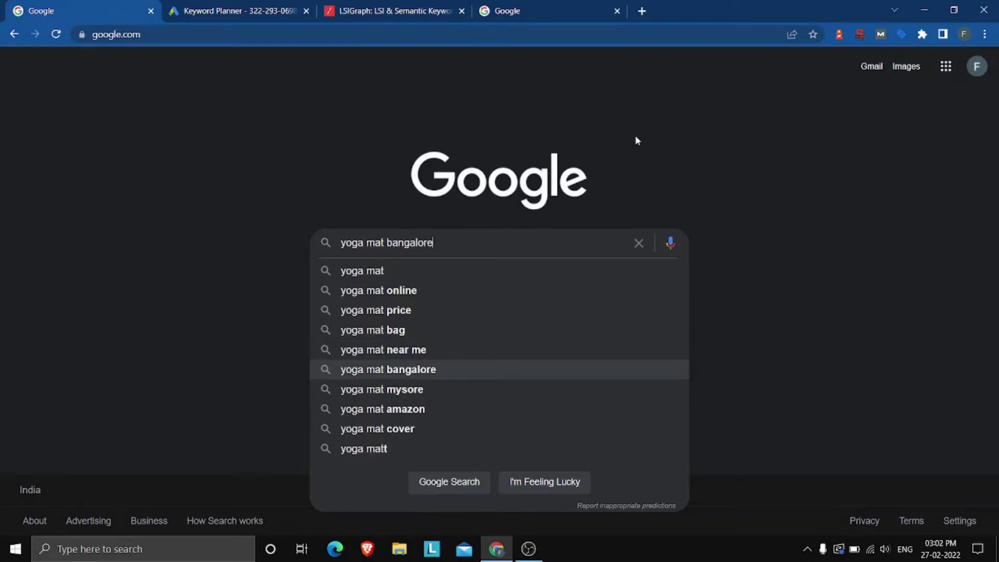
{"action": "key", "text": "Down"}
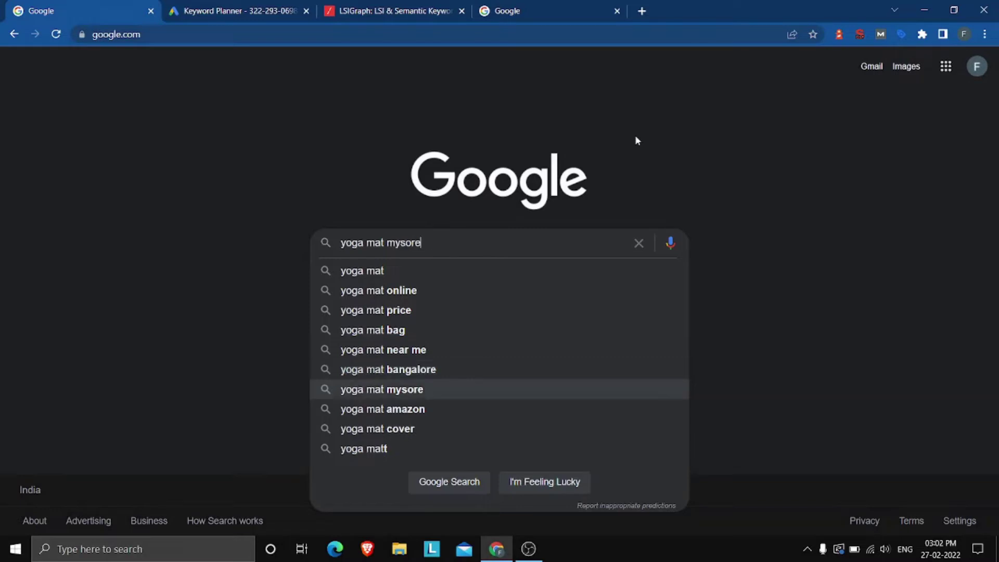
{"action": "key", "text": "Up"}
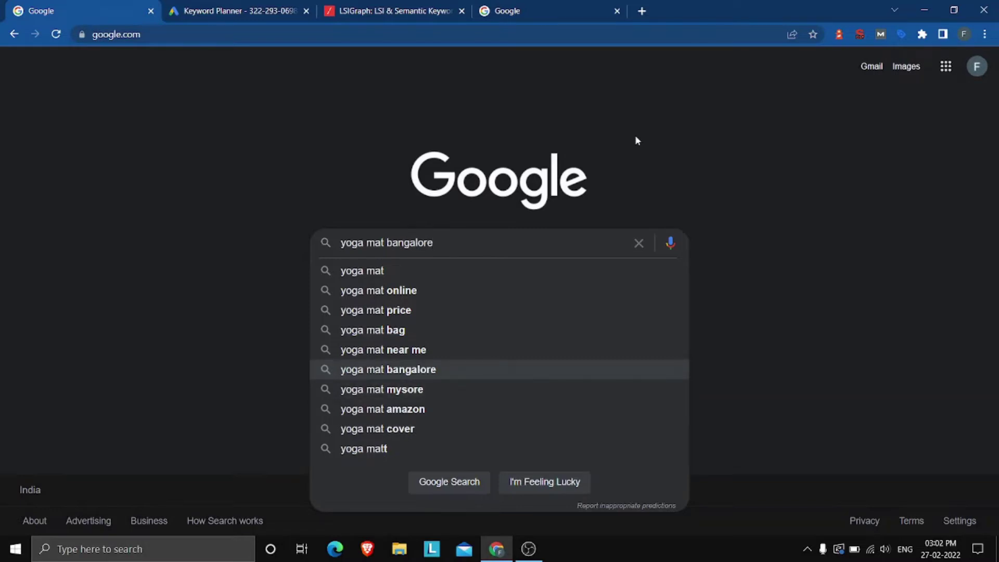
{"action": "key", "text": "Down"}
{"action": "key", "text": "Up"}
{"action": "key", "text": "Down"}
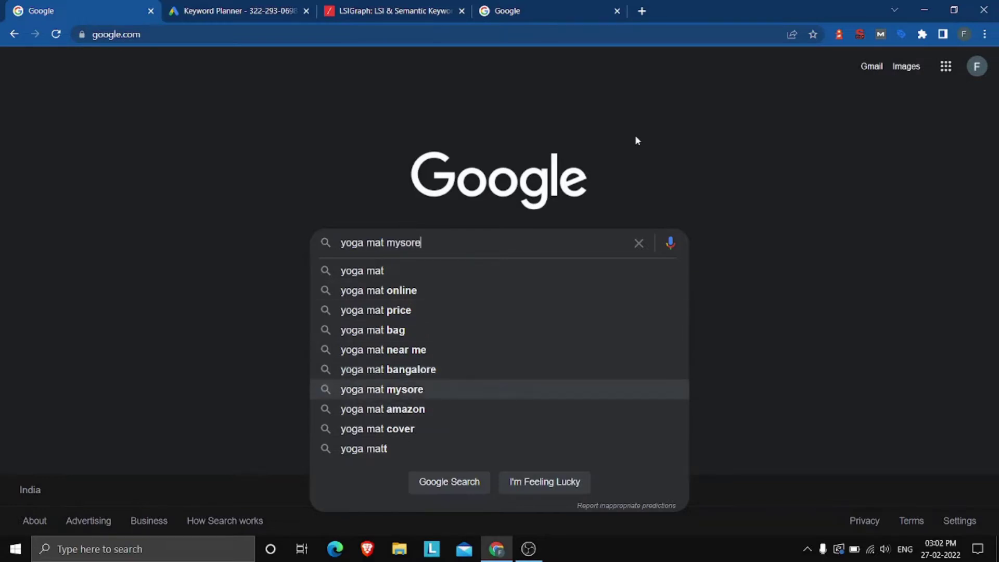
{"action": "key", "text": "Up"}
{"action": "key", "text": "Up"}
{"action": "key", "text": "Up"}
{"action": "key", "text": "Up"}
{"action": "key", "text": "Up"}
{"action": "key", "text": "Up"}
{"action": "key", "text": "Up"}
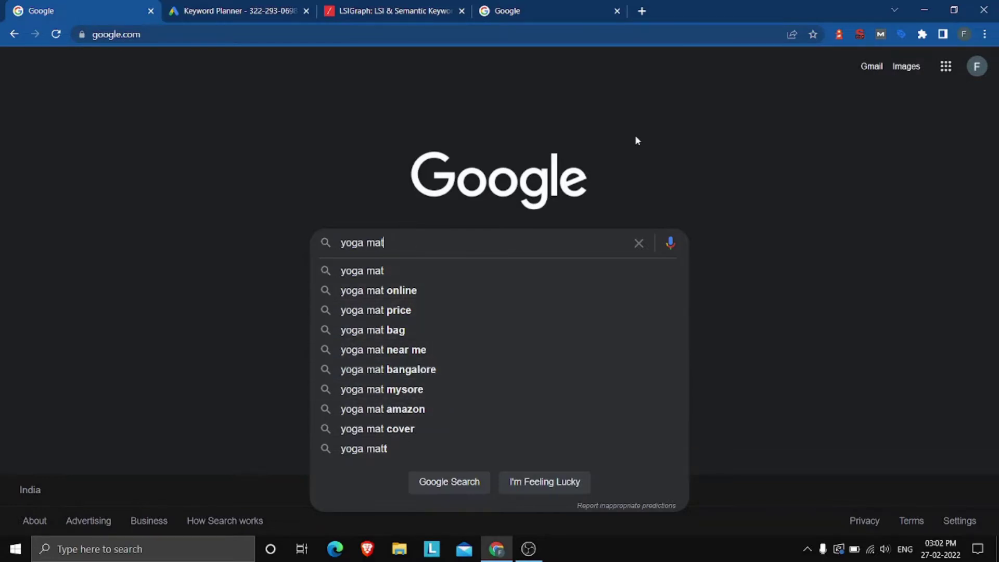
- Extend the query to "yoga mat london" and examine the keyword suggestions offered for that city
{"action": "type", "text": "london"}
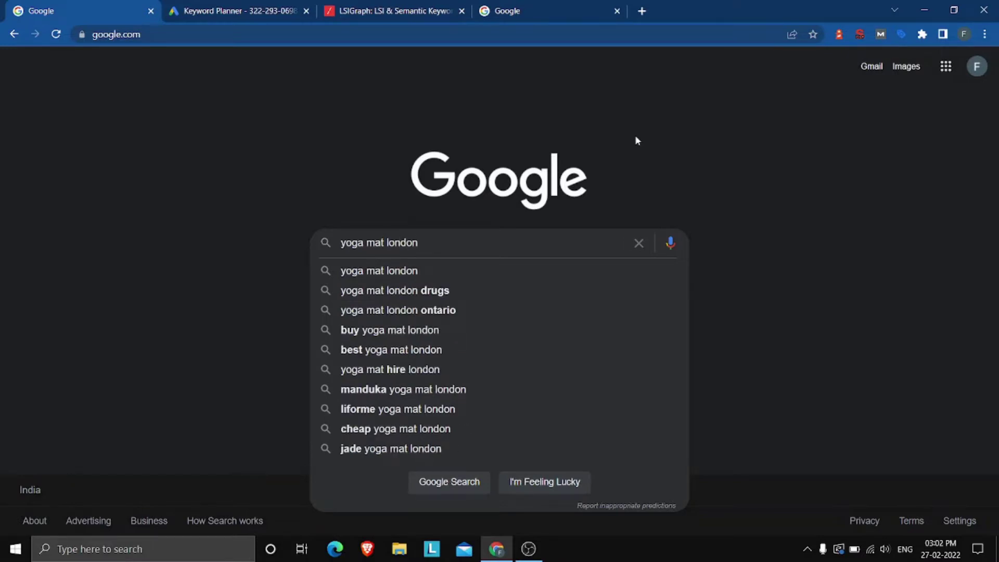
{"action": "key", "text": "Down"}
{"action": "key", "text": "Down"}
{"action": "key", "text": "Down"}
{"action": "key", "text": "Down"}
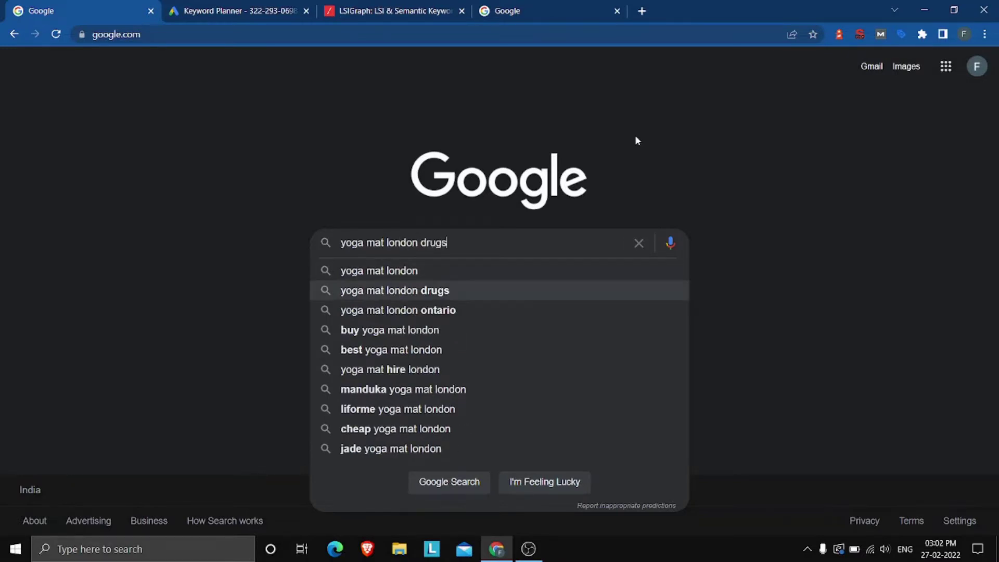
{"action": "key", "text": "Up"}
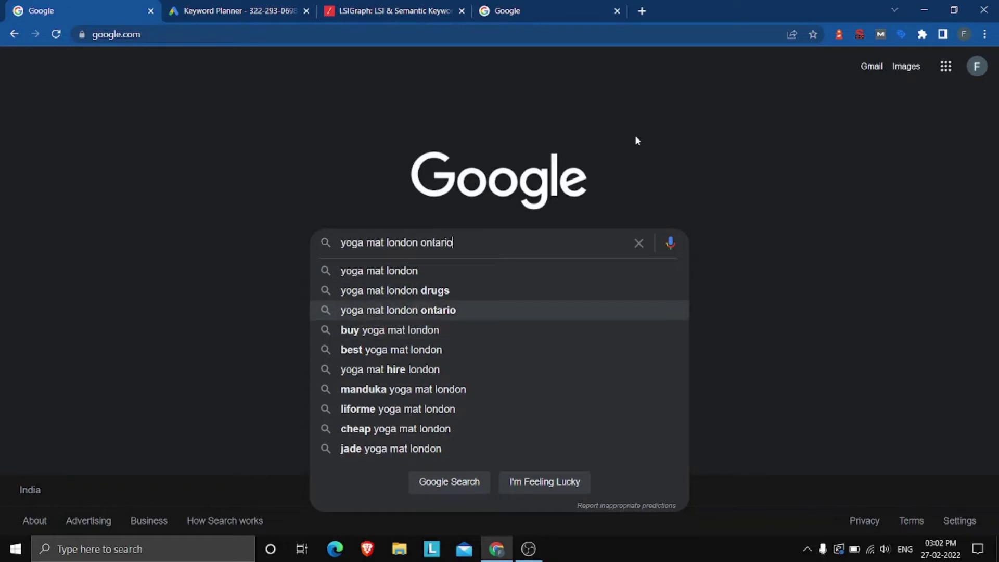
{"action": "key", "text": "Up"}
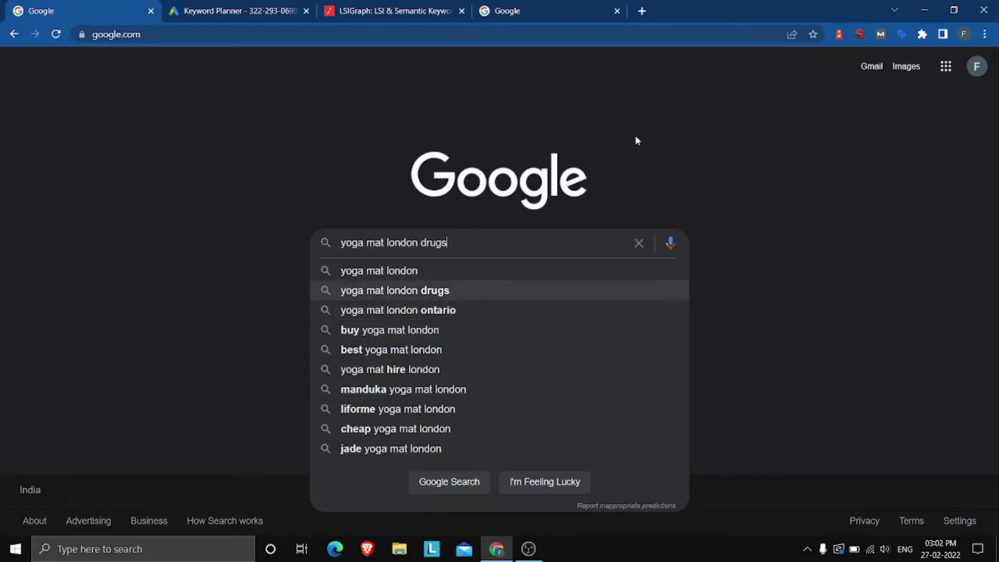
{"action": "key", "text": "Down"}
{"action": "key", "text": "Down"}
{"action": "key", "text": "Down"}
{"action": "key", "text": "Down"}
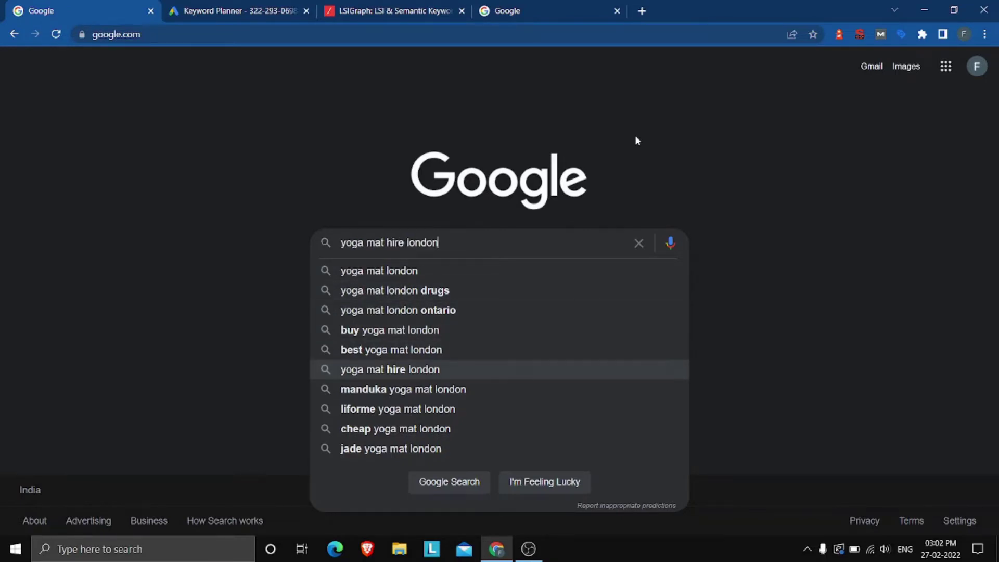
{"action": "key", "text": "Down"}
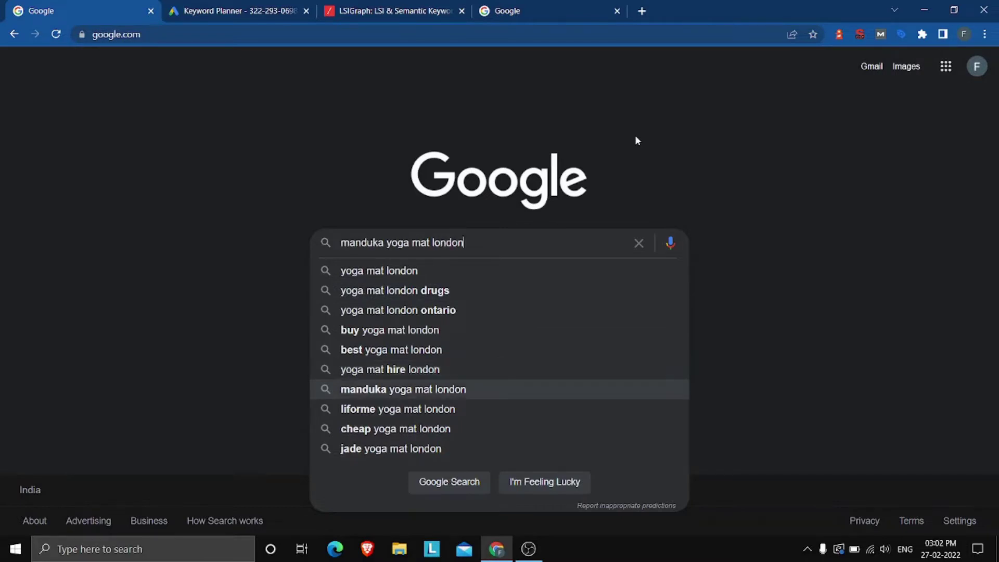
{"action": "key", "text": "Down"}
{"action": "key", "text": "Down"}
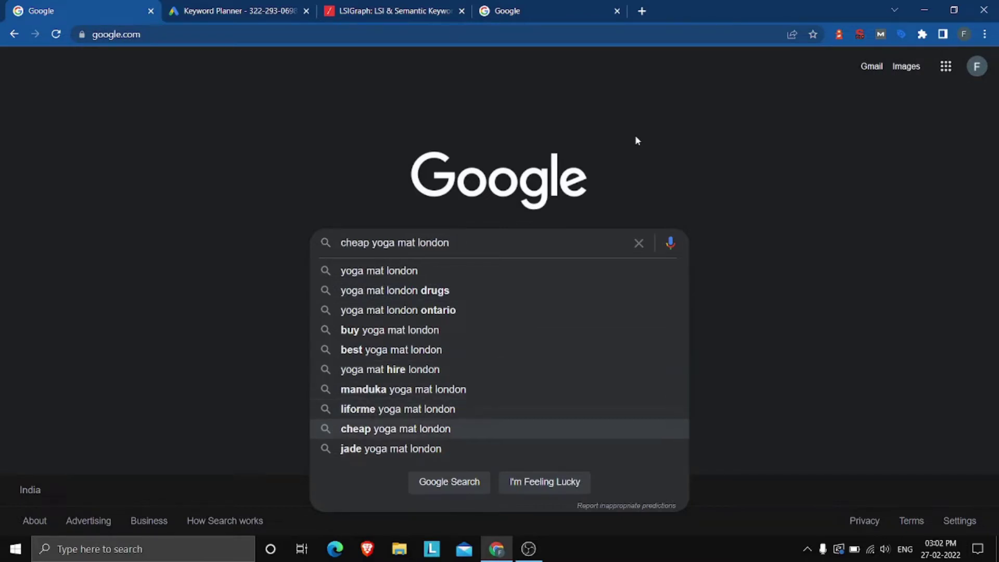
{"action": "key", "text": "Up"}
{"action": "key", "text": "Up"}
{"action": "key", "text": "Up"}
{"action": "key", "text": "Up"}
{"action": "key", "text": "Up"}
{"action": "key", "text": "Up"}
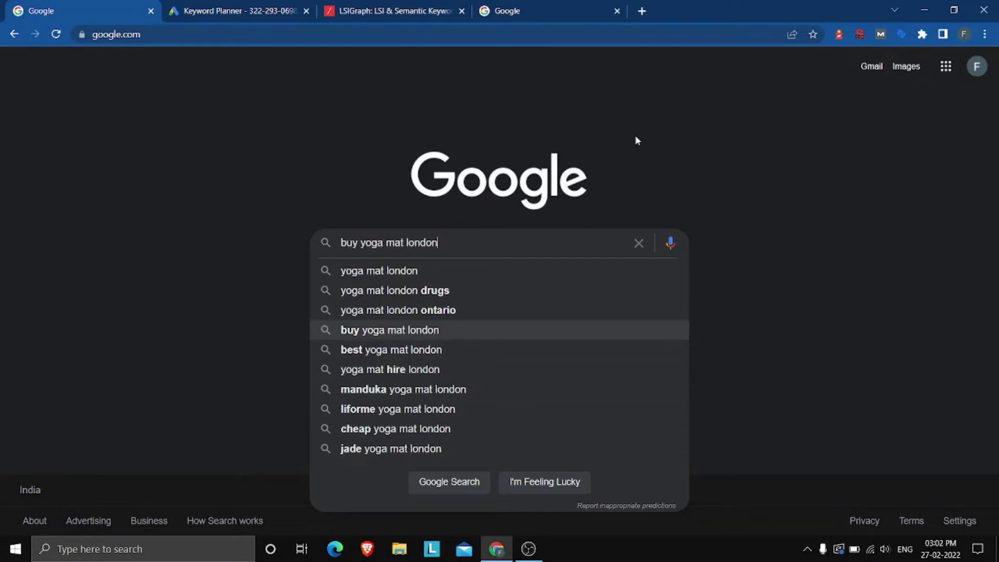
{"action": "key", "text": "Up"}
{"action": "key", "text": "Up"}
{"action": "key", "text": "Up"}
- Replace the city in the query to read "yoga mat dhaka" and examine its suggestions
{"action": "key", "text": "BackSpace"}
{"action": "key", "text": "BackSpace"}
{"action": "key", "text": "BackSpace"}
{"action": "key", "text": "BackSpace"}
{"action": "key", "text": "BackSpace"}
{"action": "key", "text": "BackSpace"}
{"action": "type", "text": "dhaka"}
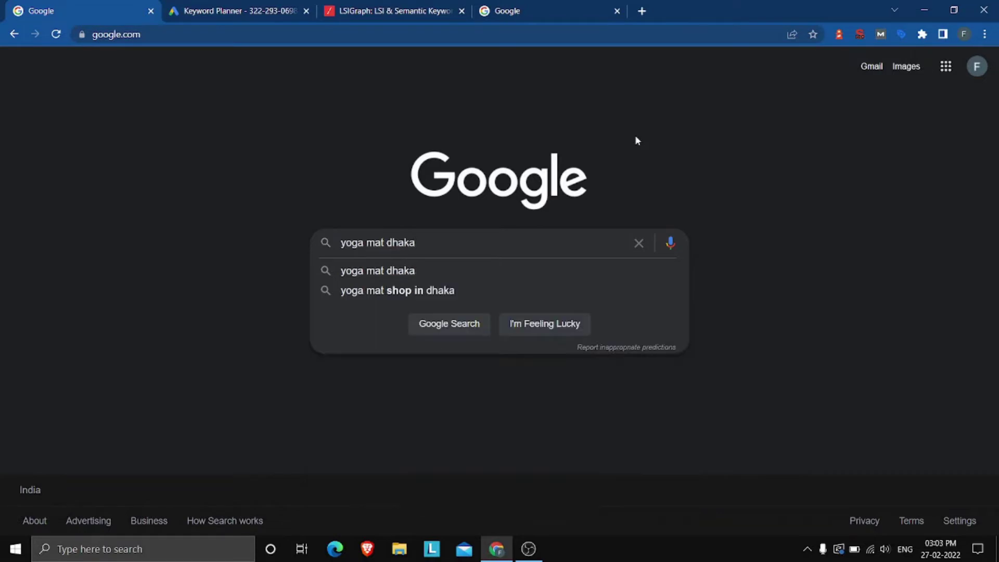
{"action": "key", "text": "Down"}
{"action": "key", "text": "Down"}
{"action": "key", "text": "Down"}
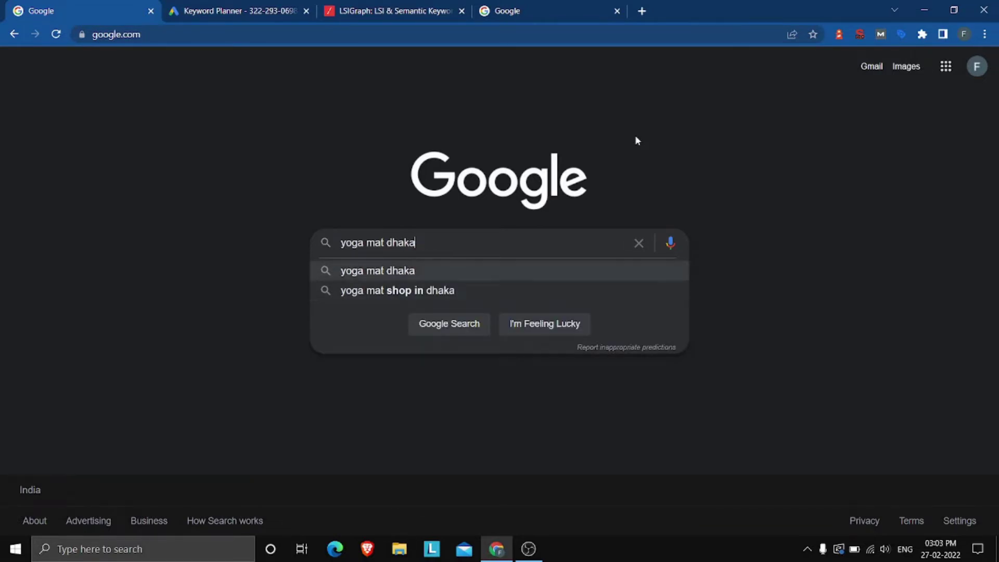
- Change the query back to "yoga mat london" and run a search with the suggestion "buy yoga mat london"
{"action": "key", "text": "BackSpace"}
{"action": "key", "text": "BackSpace"}
{"action": "key", "text": "BackSpace"}
{"action": "key", "text": "BackSpace"}
{"action": "key", "text": "BackSpace"}
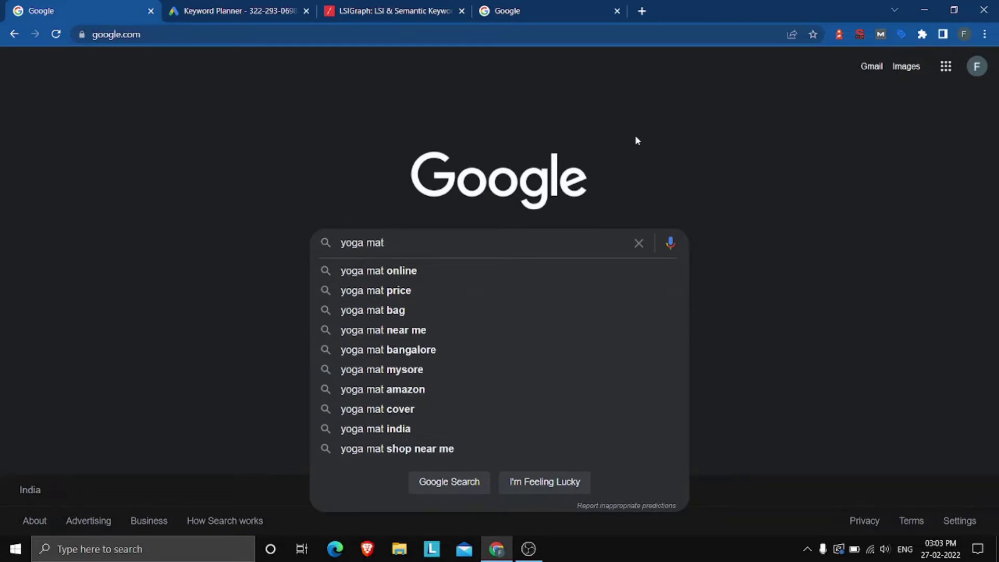
{"action": "type", "text": "london"}
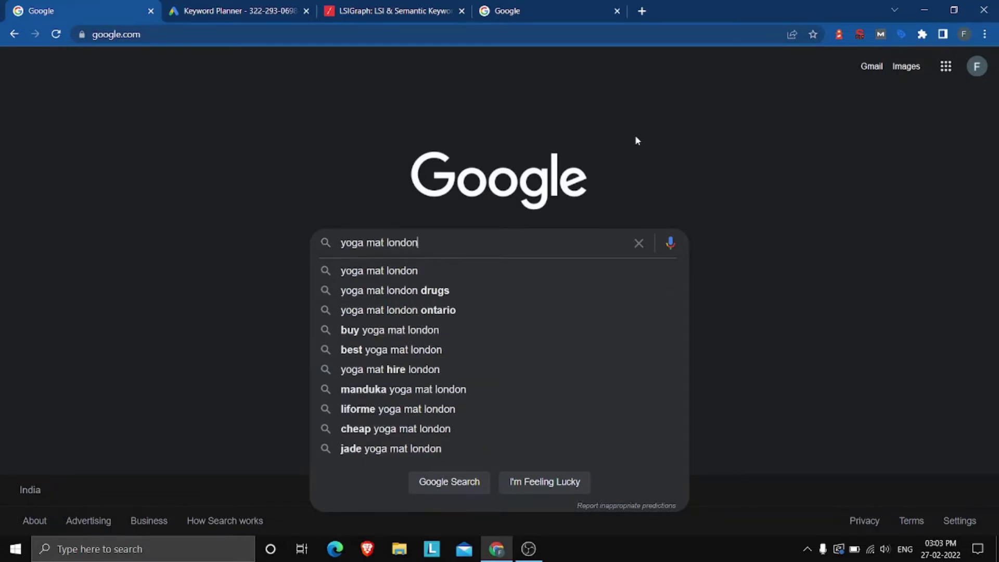
{"action": "key", "text": "Down"}
{"action": "key", "text": "Down"}
{"action": "key", "text": "Down"}
{"action": "key", "text": "Down"}
{"action": "key", "text": "Down"}
{"action": "key", "text": "Down"}
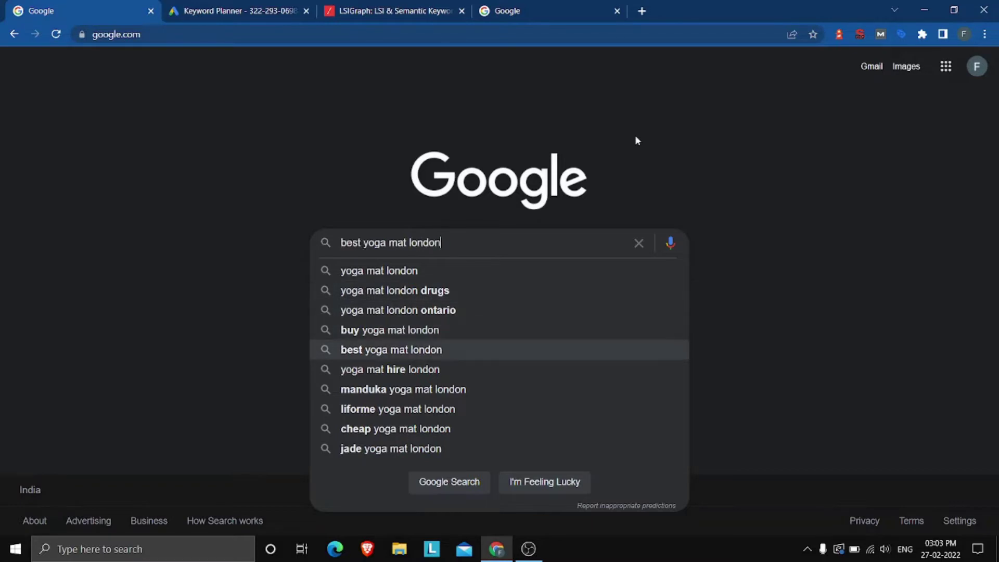
{"action": "key", "text": "Up"}
{"action": "key", "text": "Up"}
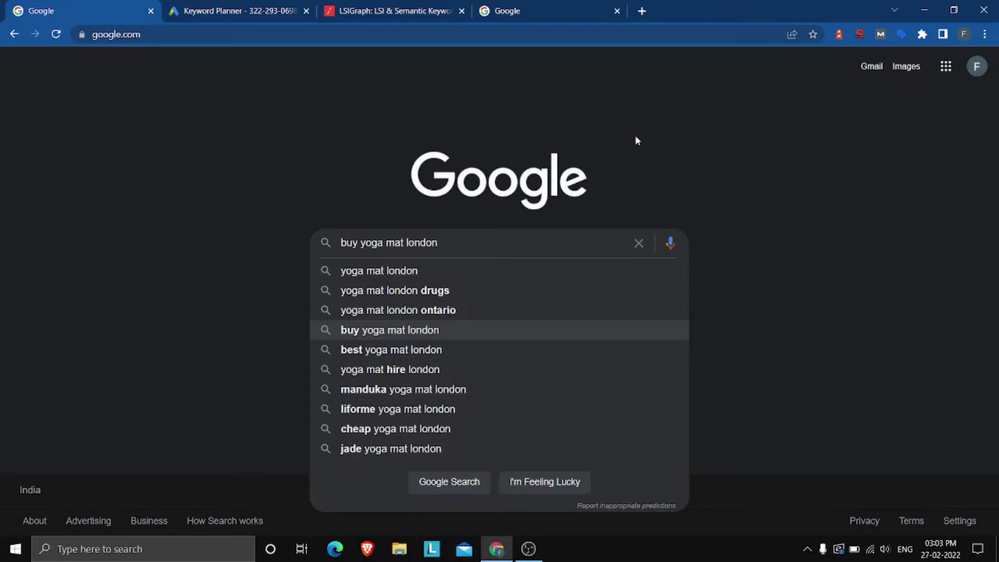
{"action": "key", "text": "Return"}
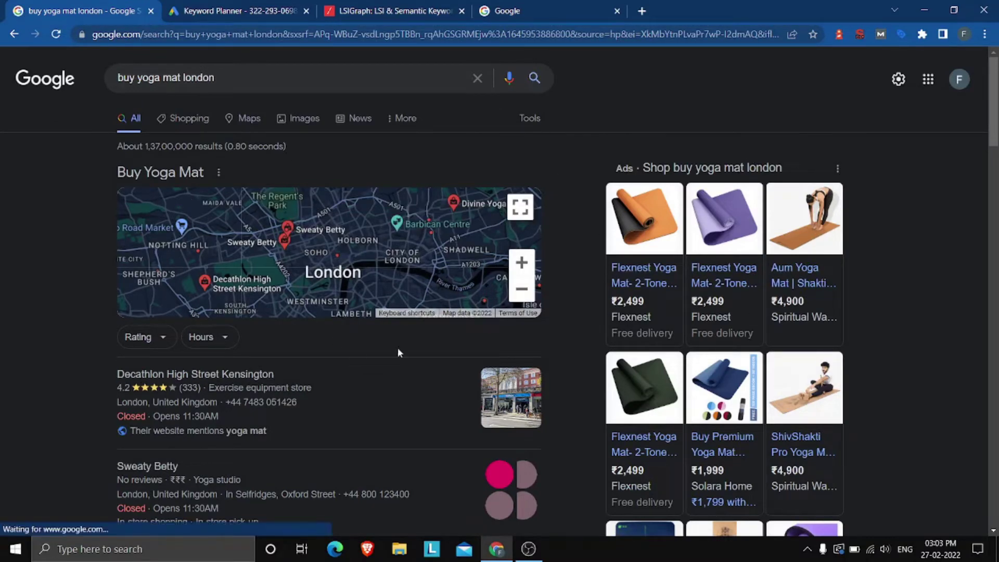
- Examine the results page for "buy yoga mat london", including the shop listings, ranking websites and related questions
{"action": "scroll", "coordinate": [398, 348], "scroll_direction": "down", "scroll_amount": 2}
{"action": "scroll", "coordinate": [468, 335], "scroll_direction": "down", "scroll_amount": 4}
{"action": "scroll", "coordinate": [297, 146], "scroll_direction": "up", "scroll_amount": 7}
{"action": "scroll", "coordinate": [297, 147], "scroll_direction": "down", "scroll_amount": 7}
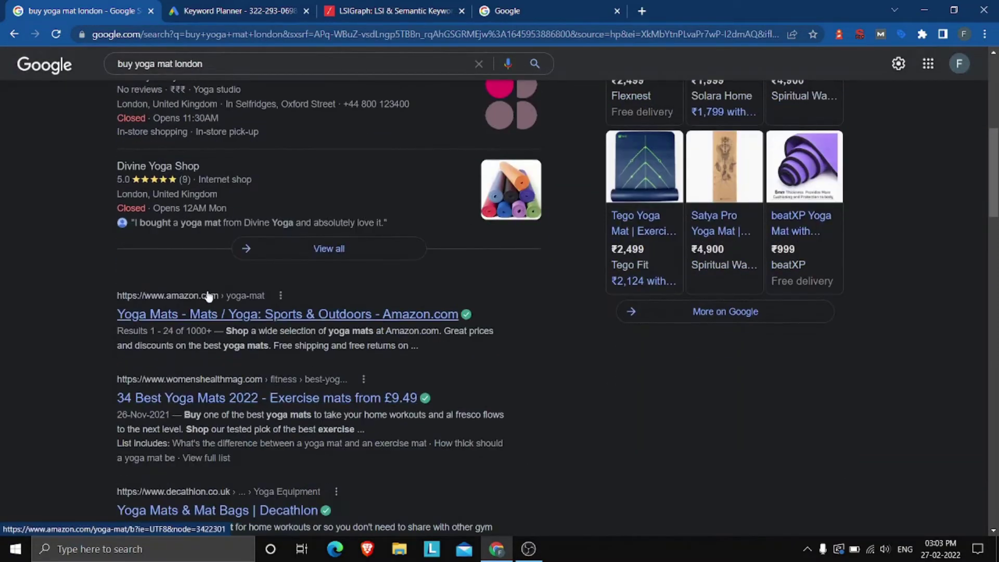
{"action": "scroll", "coordinate": [190, 260], "scroll_direction": "down", "scroll_amount": 2}
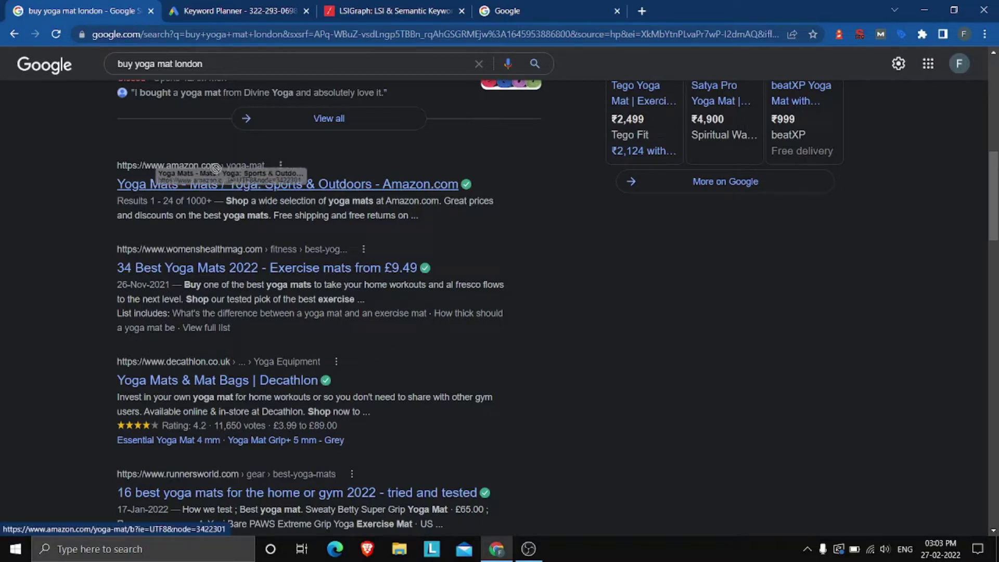
{"action": "scroll", "coordinate": [304, 297], "scroll_direction": "down", "scroll_amount": 3}
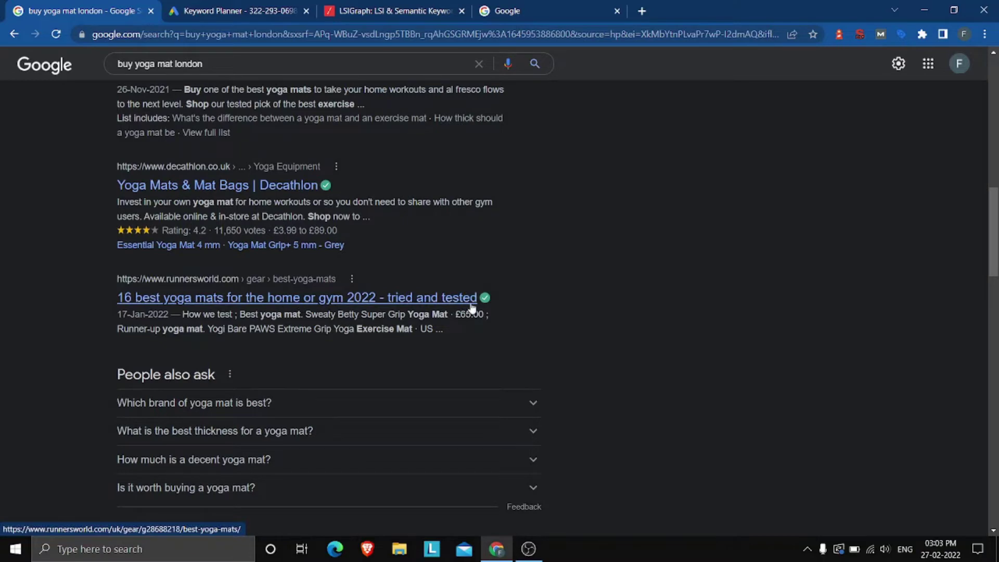
{"action": "scroll", "coordinate": [588, 320], "scroll_direction": "down", "scroll_amount": 3}
{"action": "scroll", "coordinate": [664, 320], "scroll_direction": "down", "scroll_amount": 5}
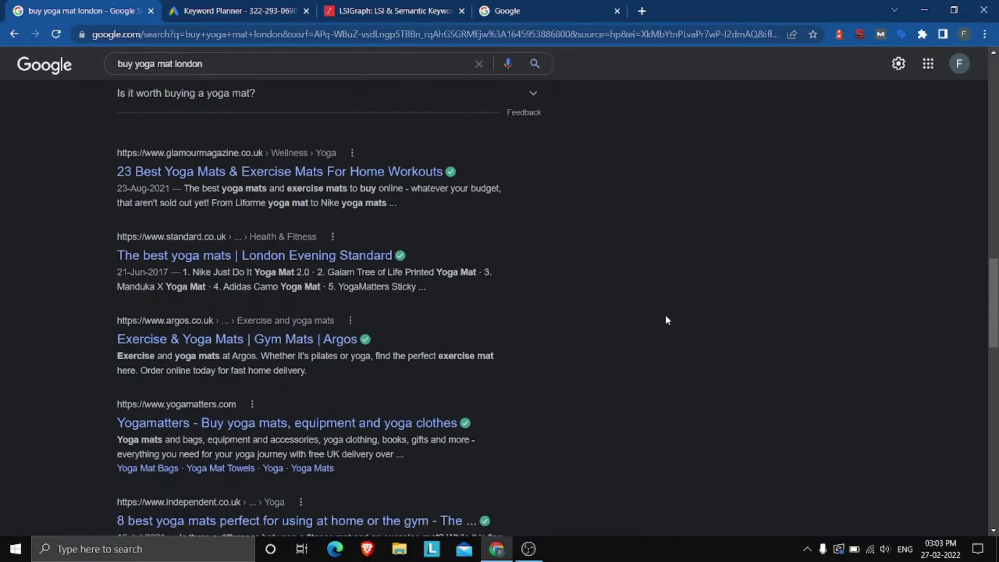
{"action": "scroll", "coordinate": [696, 320], "scroll_direction": "down", "scroll_amount": 2}
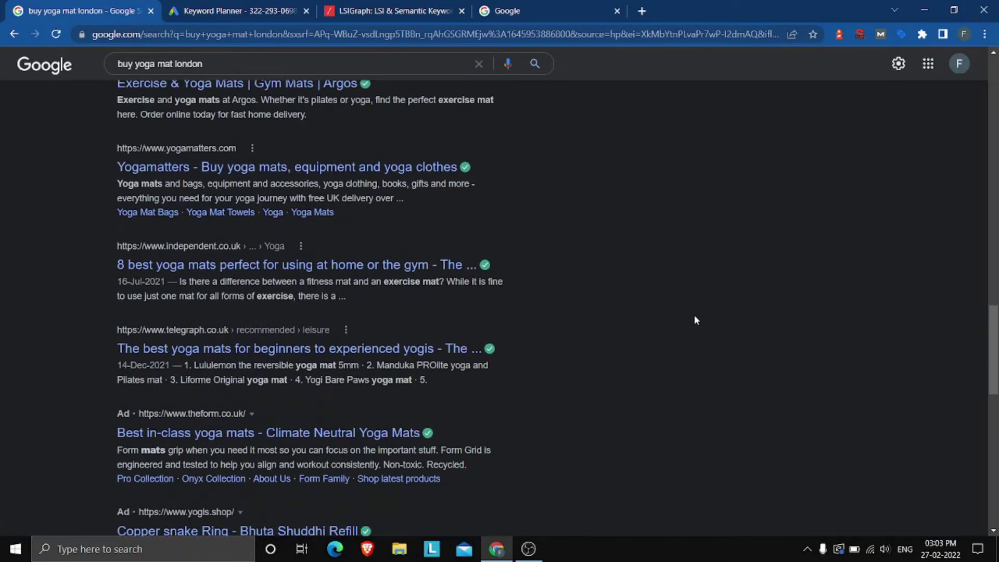
{"action": "scroll", "coordinate": [643, 289], "scroll_direction": "up", "scroll_amount": 3}
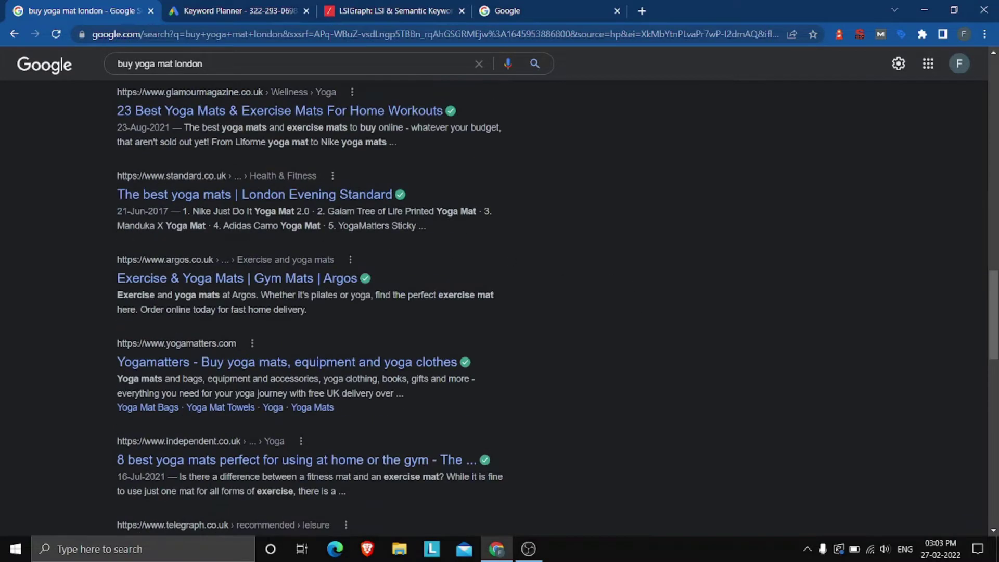
- Open the Yogamatters website from the search results, continue to the shop for India and look over its homepage
{"action": "scroll", "coordinate": [296, 243], "scroll_direction": "down", "scroll_amount": 1}
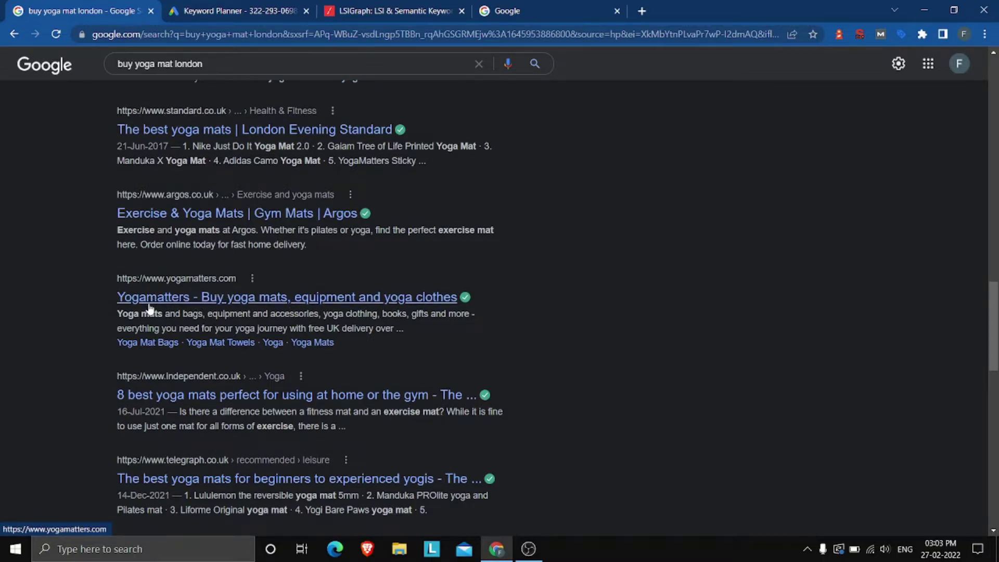
{"action": "left_click", "coordinate": [242, 305]}
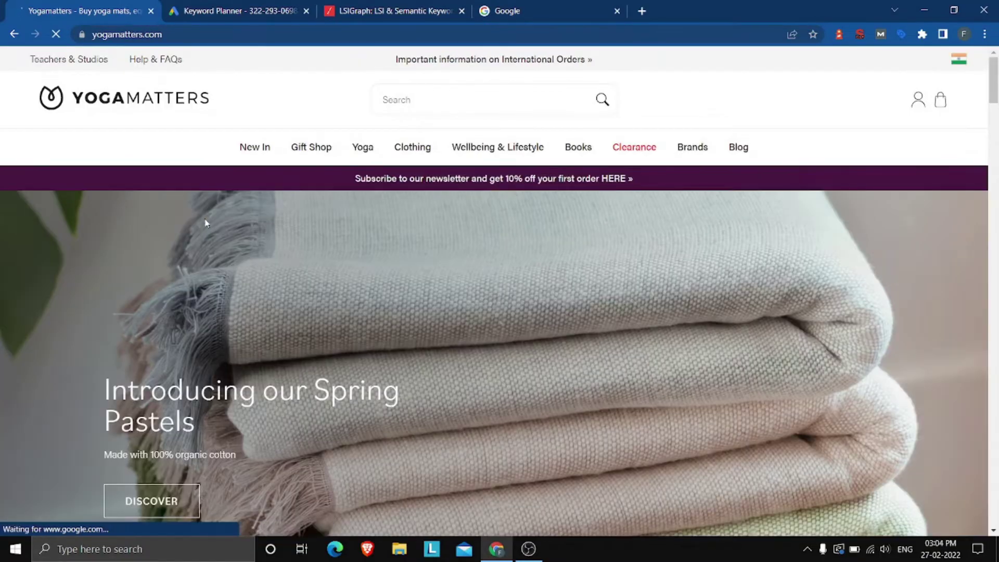
{"action": "scroll", "coordinate": [489, 317], "scroll_direction": "down", "scroll_amount": 12}
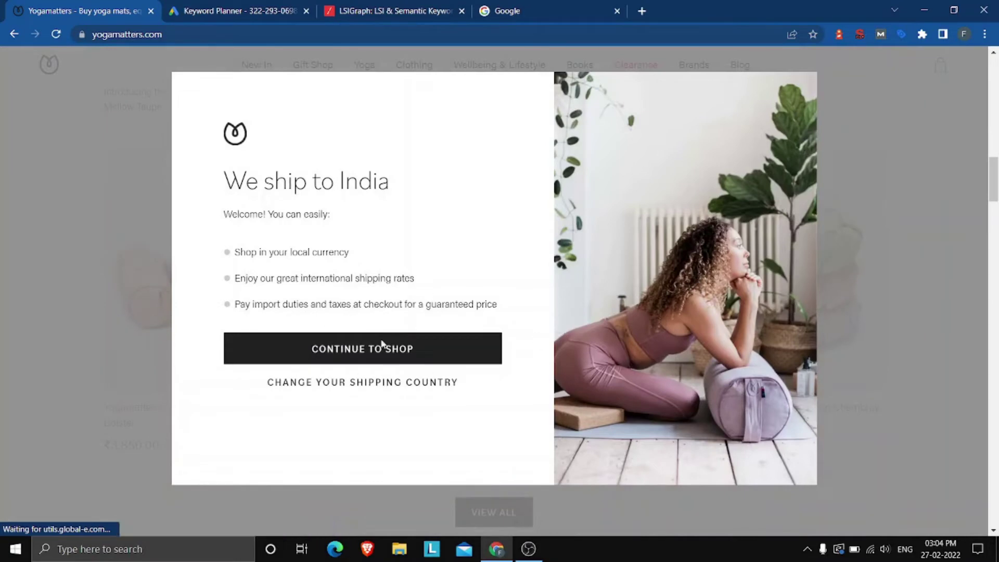
{"action": "left_click", "coordinate": [364, 349]}
{"action": "scroll", "coordinate": [610, 308], "scroll_direction": "down", "scroll_amount": 15}
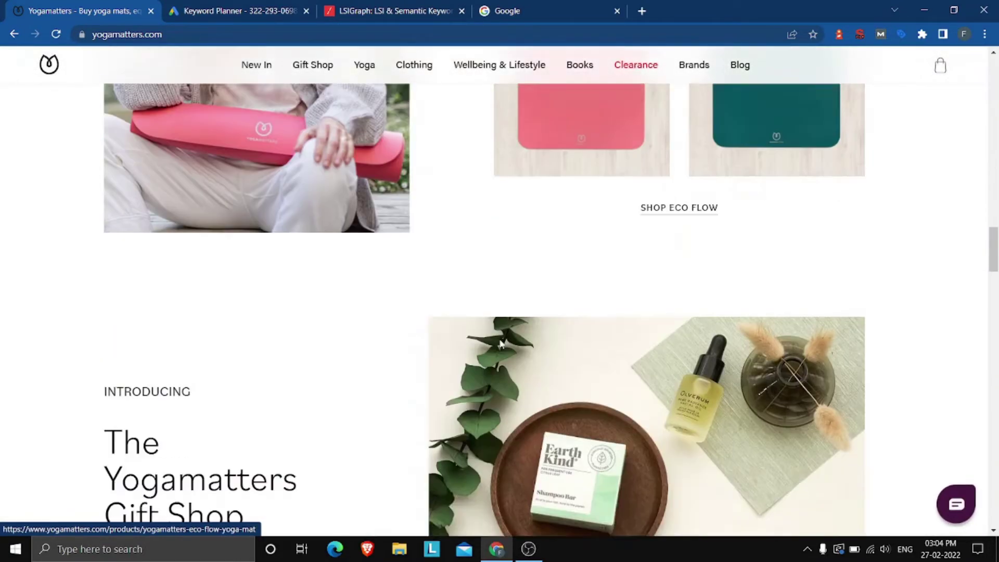
{"action": "scroll", "coordinate": [606, 321], "scroll_direction": "up", "scroll_amount": 10}
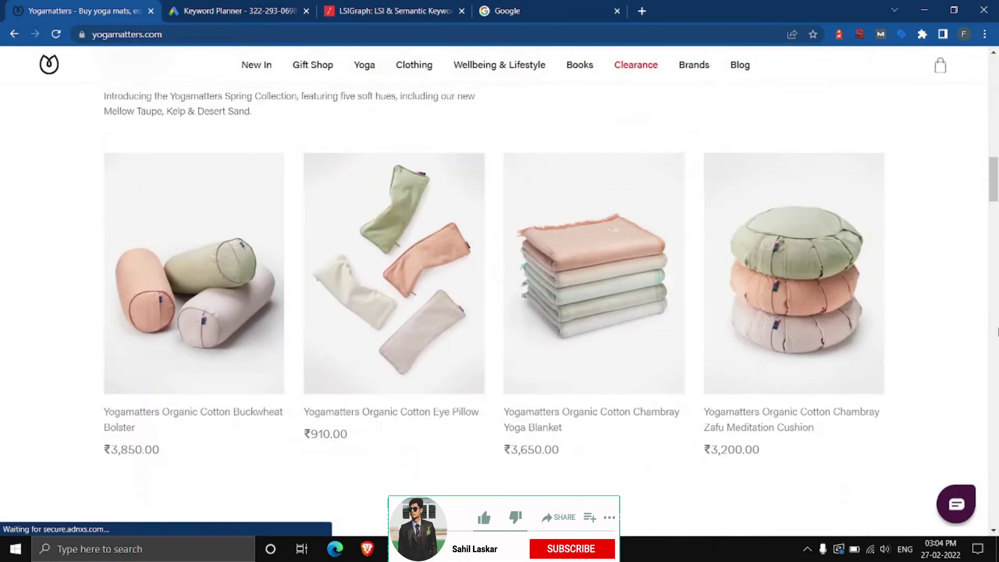
{"action": "scroll", "coordinate": [998, 332], "scroll_direction": "up", "scroll_amount": 5}
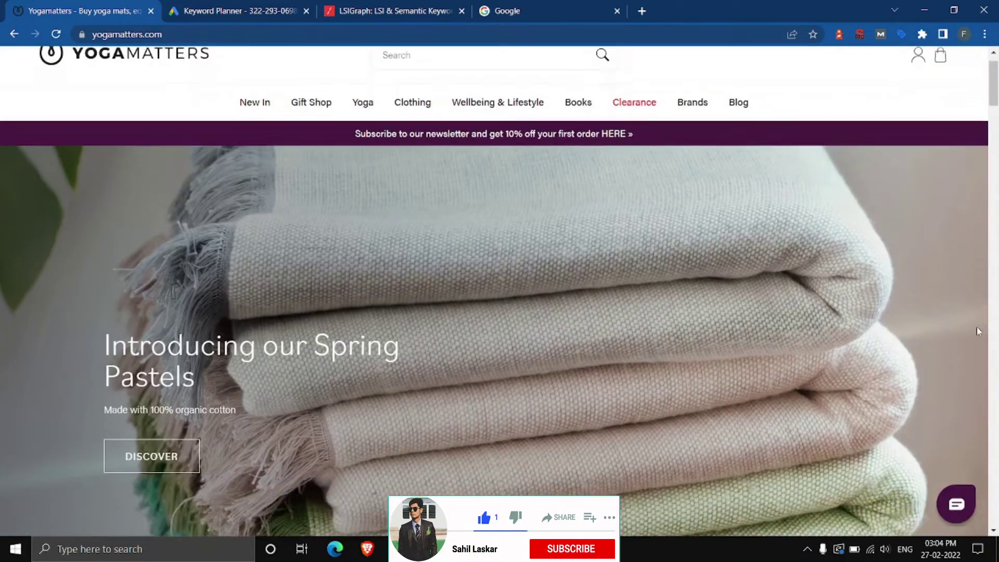
{"action": "scroll", "coordinate": [979, 331], "scroll_direction": "up", "scroll_amount": 1}
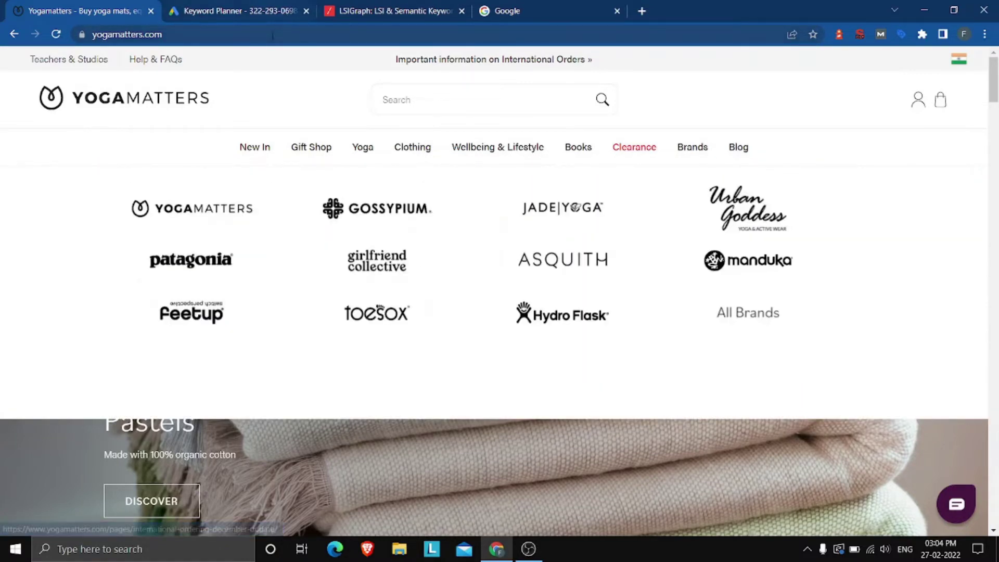
- Open the Yoga Blankets collection from the shop's Yoga category and copy the page's URL
{"action": "left_click", "coordinate": [272, 36]}
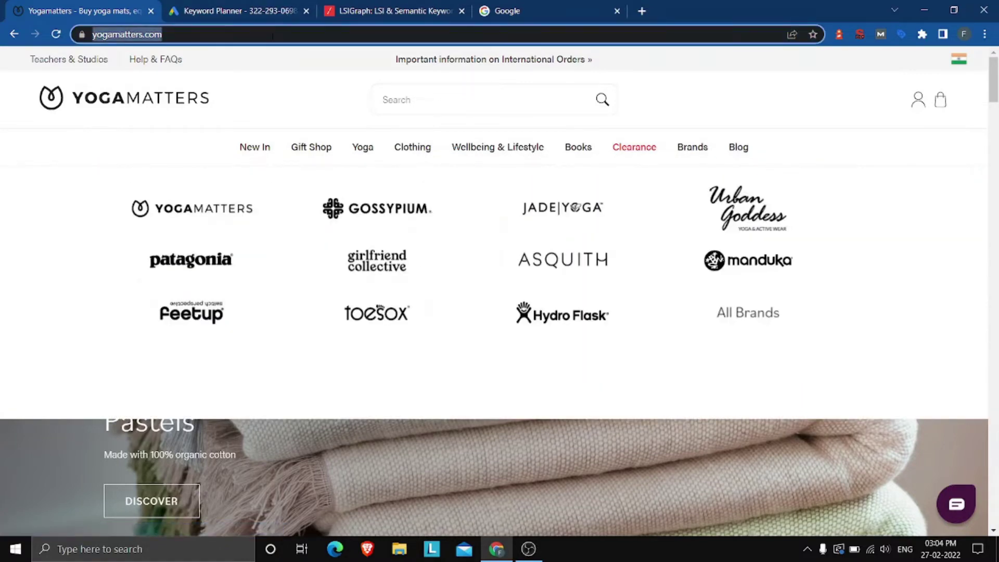
{"action": "scroll", "coordinate": [394, 436], "scroll_direction": "down", "scroll_amount": 3}
{"action": "scroll", "coordinate": [388, 409], "scroll_direction": "up", "scroll_amount": 3}
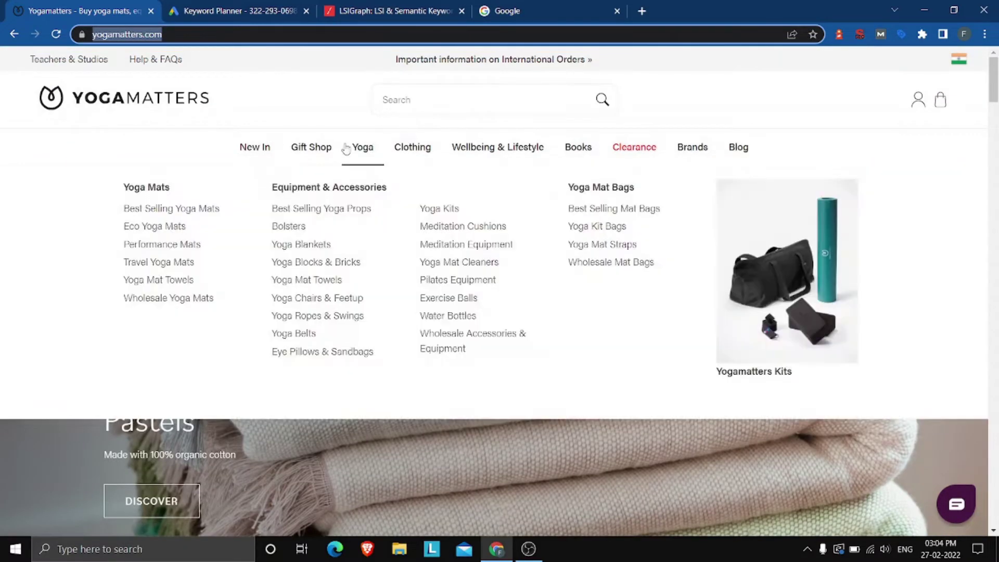
{"action": "mouse_move", "coordinate": [359, 151]}
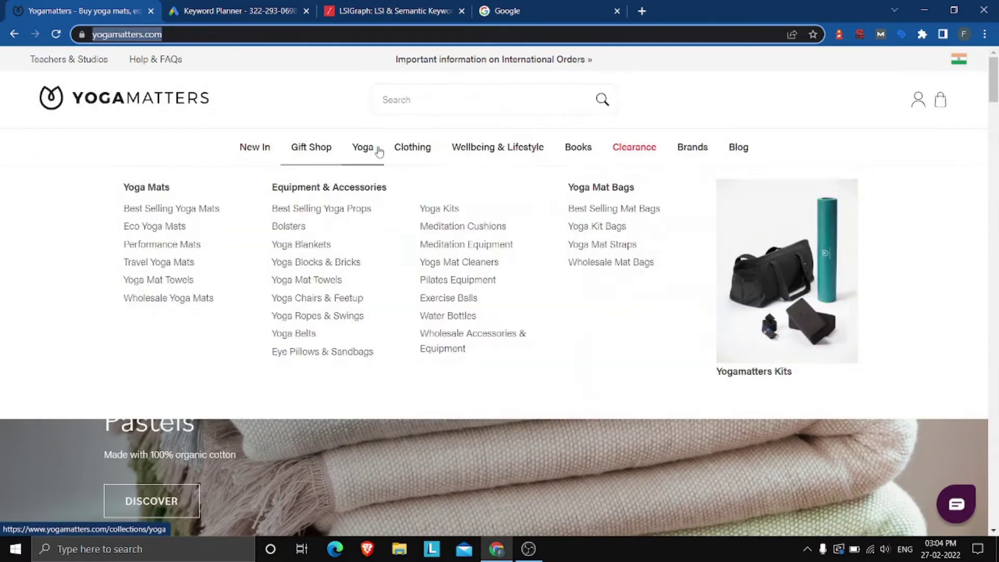
{"action": "mouse_move", "coordinate": [412, 151]}
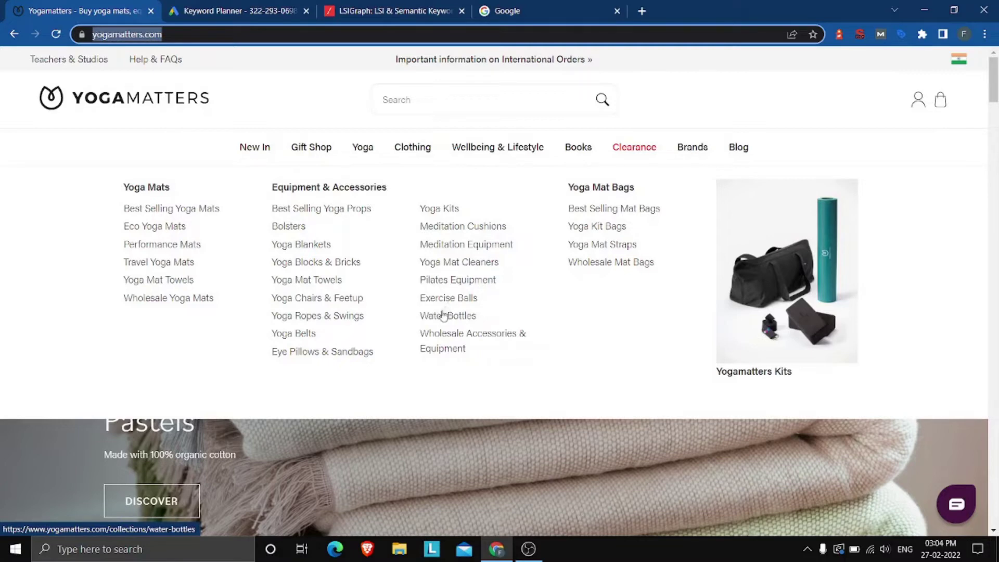
{"action": "left_click", "coordinate": [309, 248]}
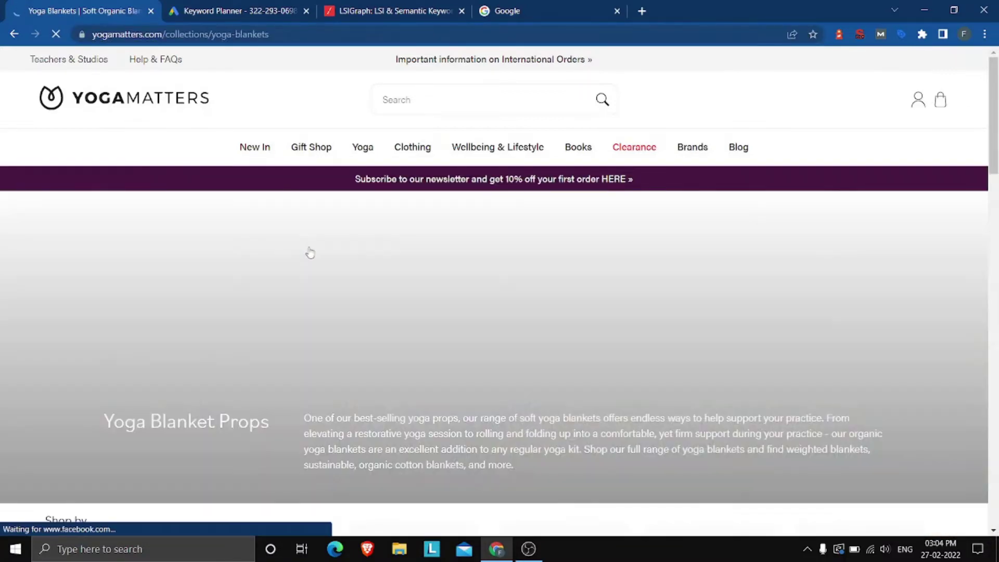
{"action": "scroll", "coordinate": [323, 323], "scroll_direction": "down", "scroll_amount": 5}
{"action": "scroll", "coordinate": [321, 322], "scroll_direction": "down", "scroll_amount": 2}
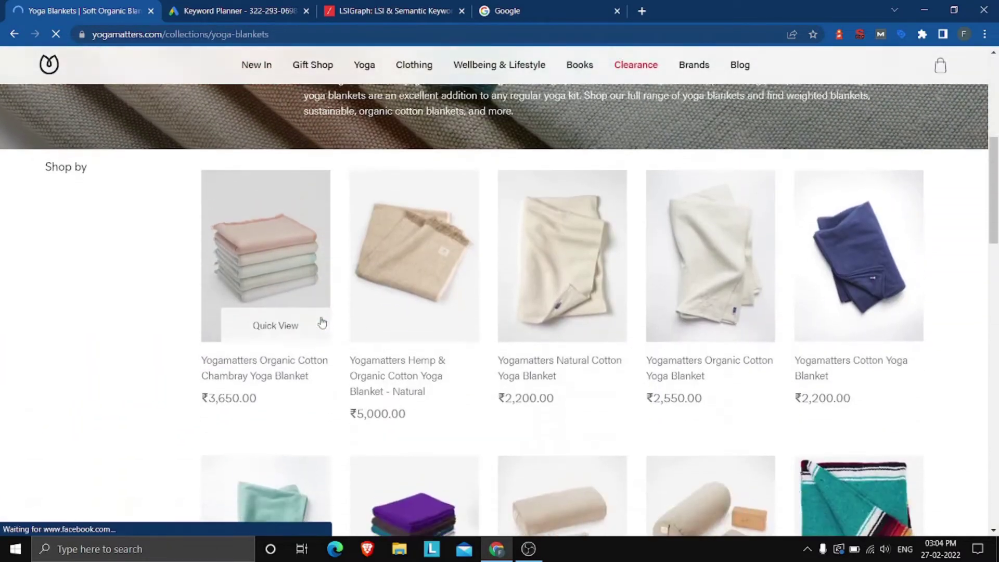
{"action": "left_click", "coordinate": [334, 37]}
{"action": "key", "text": "ctrl+c"}
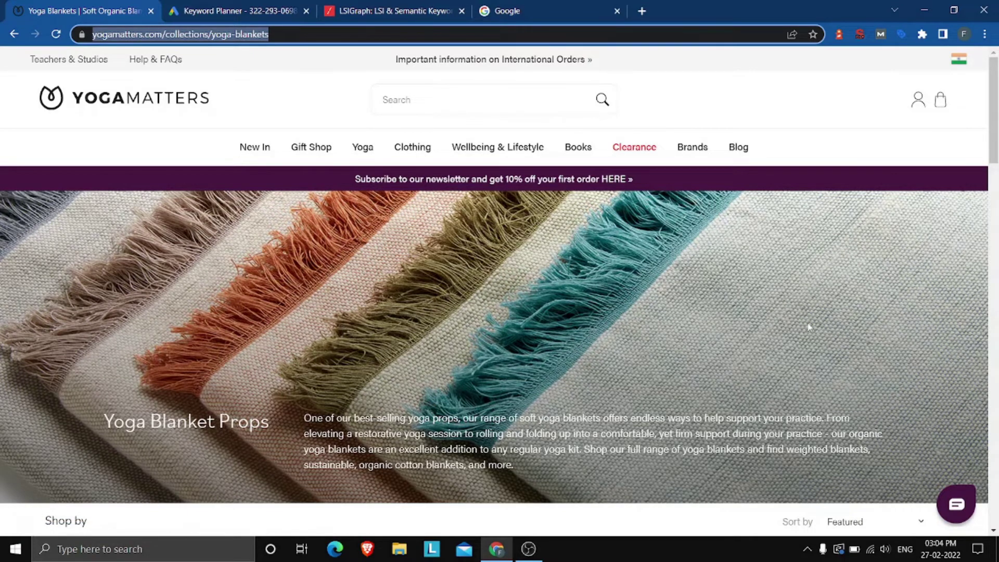
- Examine the yoga blankets collection page, including its description, product listings and footer
{"action": "scroll", "coordinate": [802, 330], "scroll_direction": "down", "scroll_amount": 3}
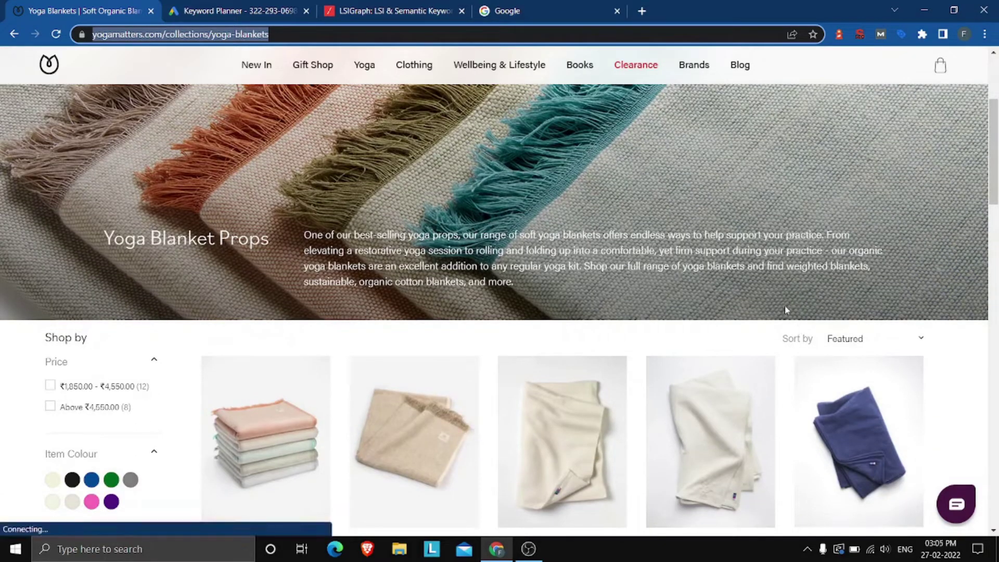
{"action": "scroll", "coordinate": [785, 307], "scroll_direction": "up", "scroll_amount": 3}
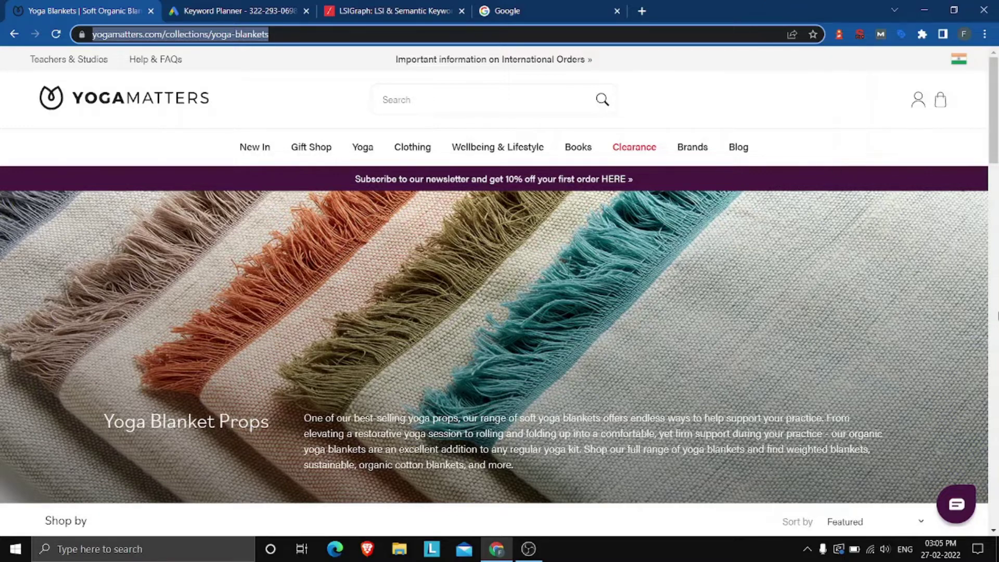
{"action": "scroll", "coordinate": [998, 315], "scroll_direction": "down", "scroll_amount": 4}
{"action": "scroll", "coordinate": [998, 315], "scroll_direction": "down", "scroll_amount": 20}
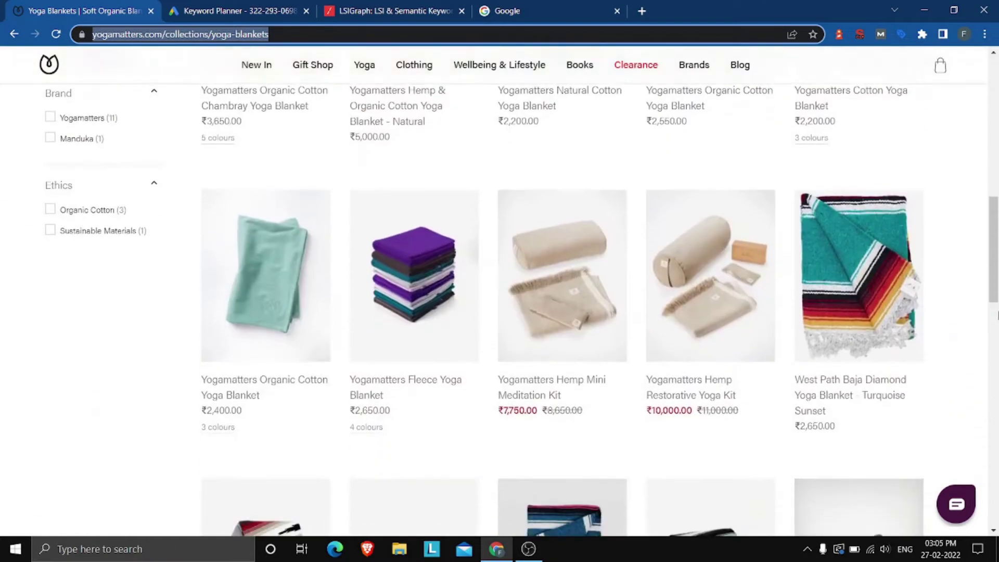
{"action": "scroll", "coordinate": [998, 315], "scroll_direction": "down", "scroll_amount": 4}
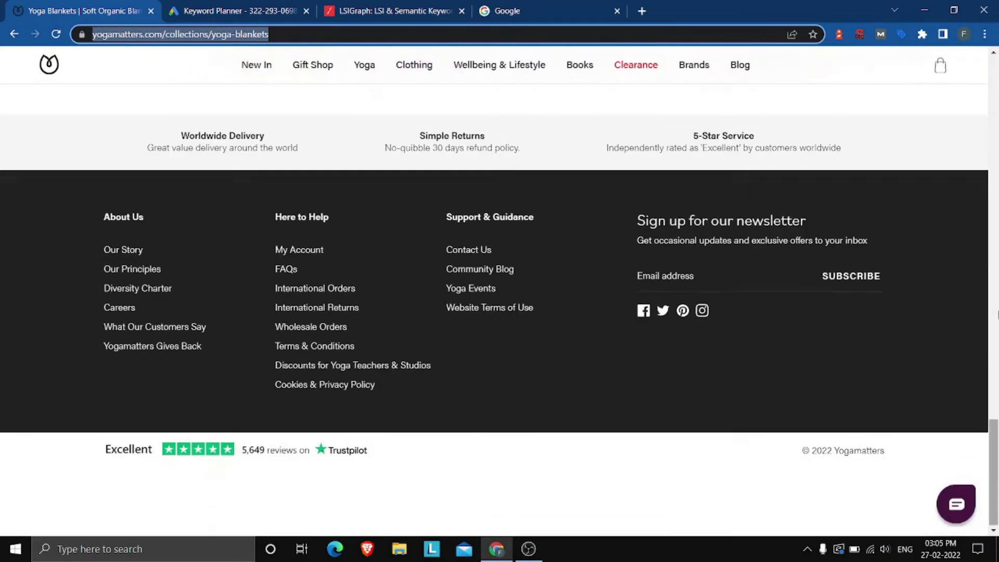
{"action": "scroll", "coordinate": [998, 315], "scroll_direction": "up", "scroll_amount": 7}
{"action": "scroll", "coordinate": [998, 315], "scroll_direction": "up", "scroll_amount": 18}
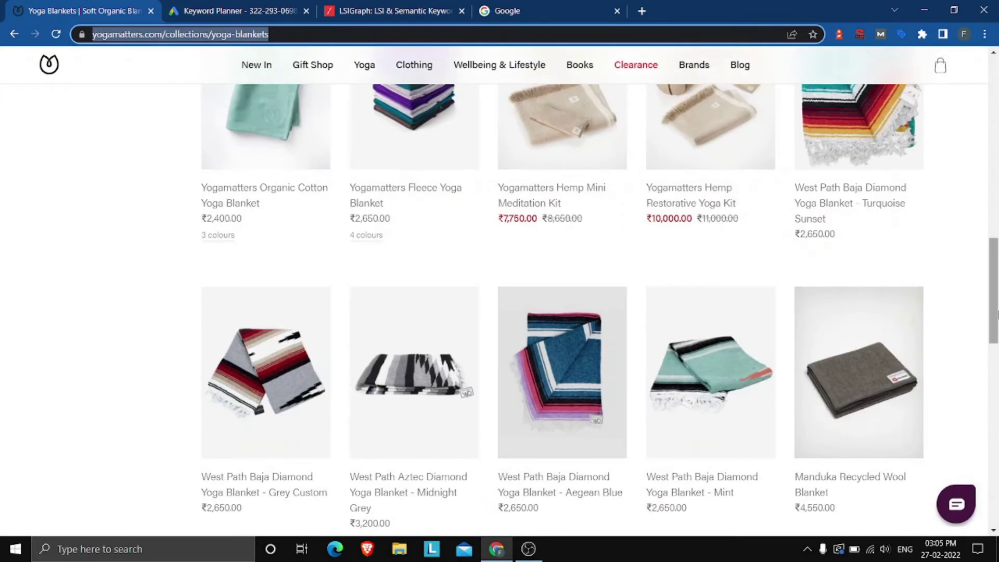
{"action": "scroll", "coordinate": [998, 315], "scroll_direction": "up", "scroll_amount": 1}
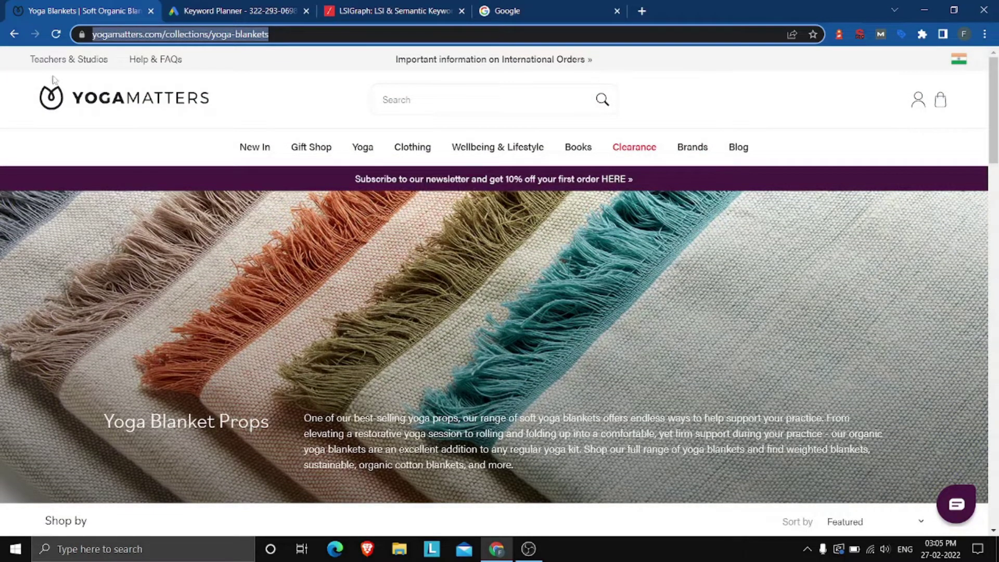
{"action": "left_click", "coordinate": [249, 8]}
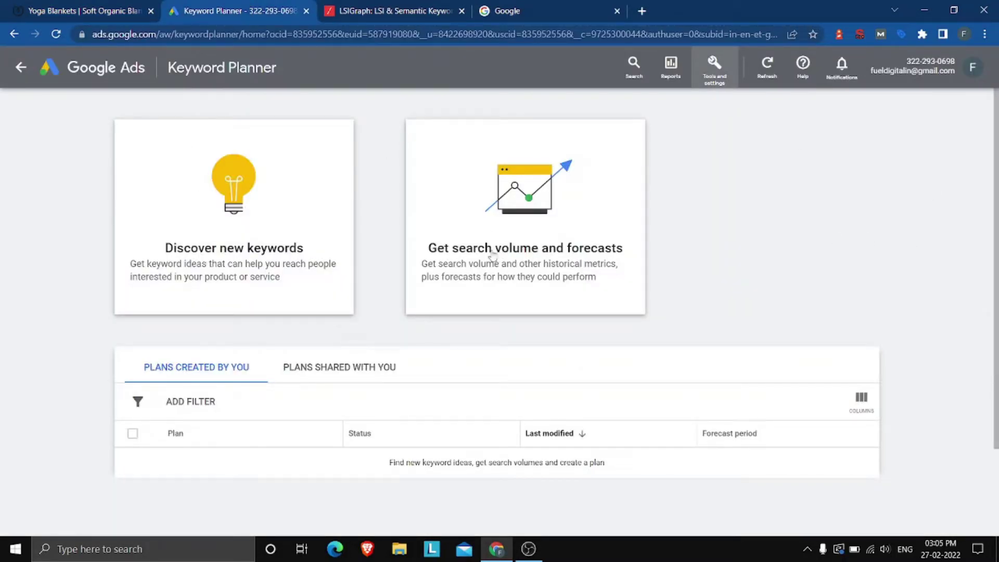
{"action": "left_click", "coordinate": [219, 217]}
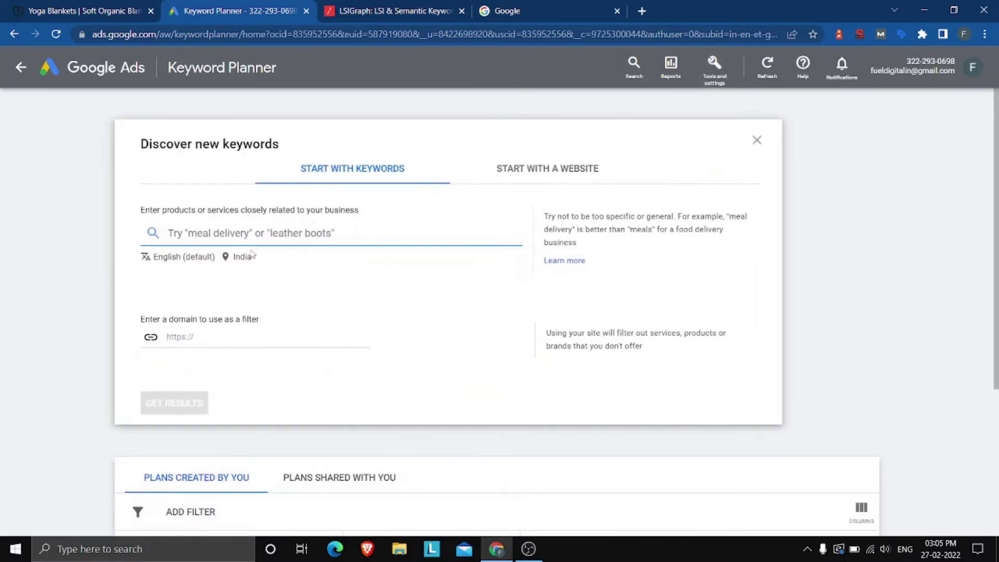
{"action": "left_click", "coordinate": [521, 175]}
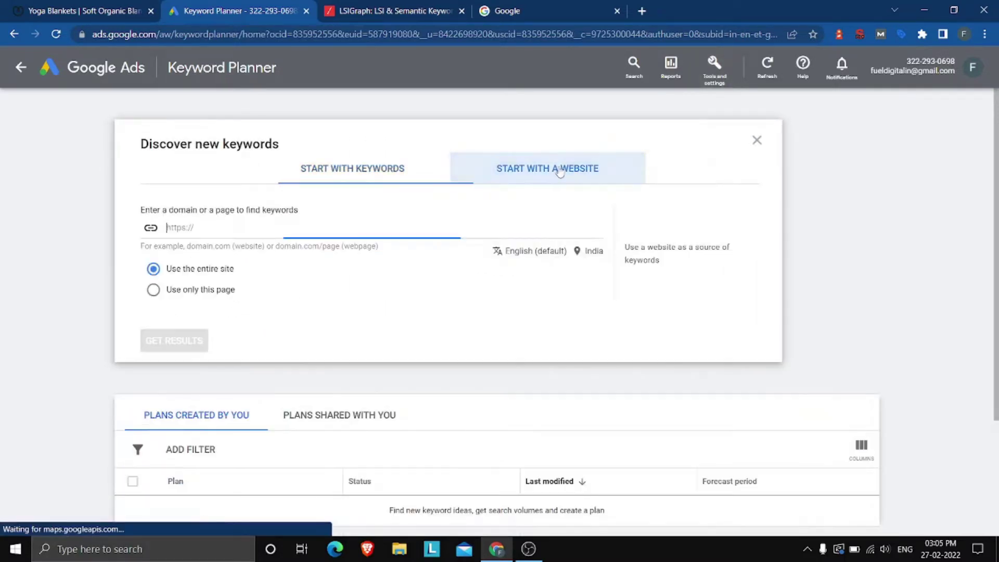
{"action": "key", "text": "ctrl+v"}
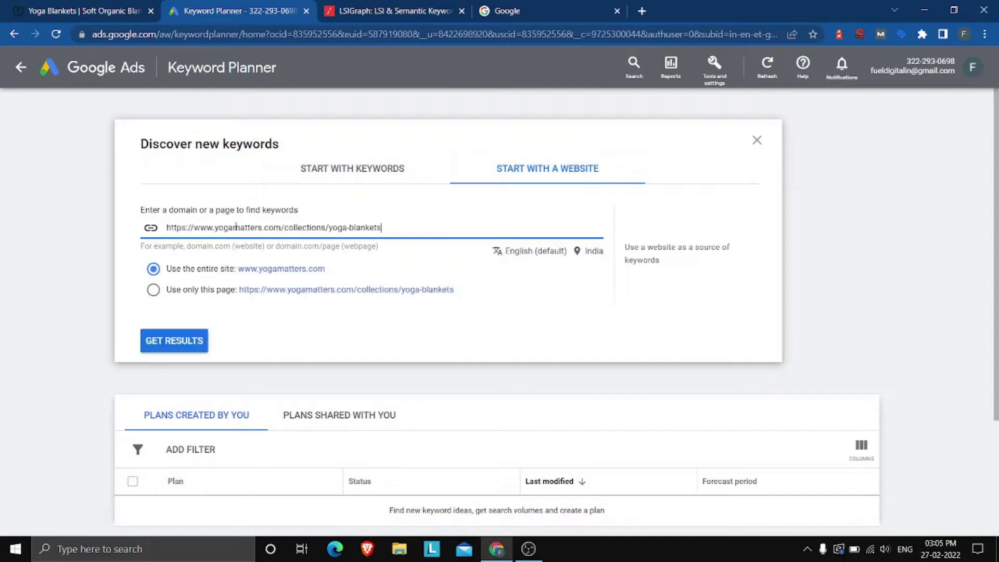
{"action": "left_click", "coordinate": [151, 290]}
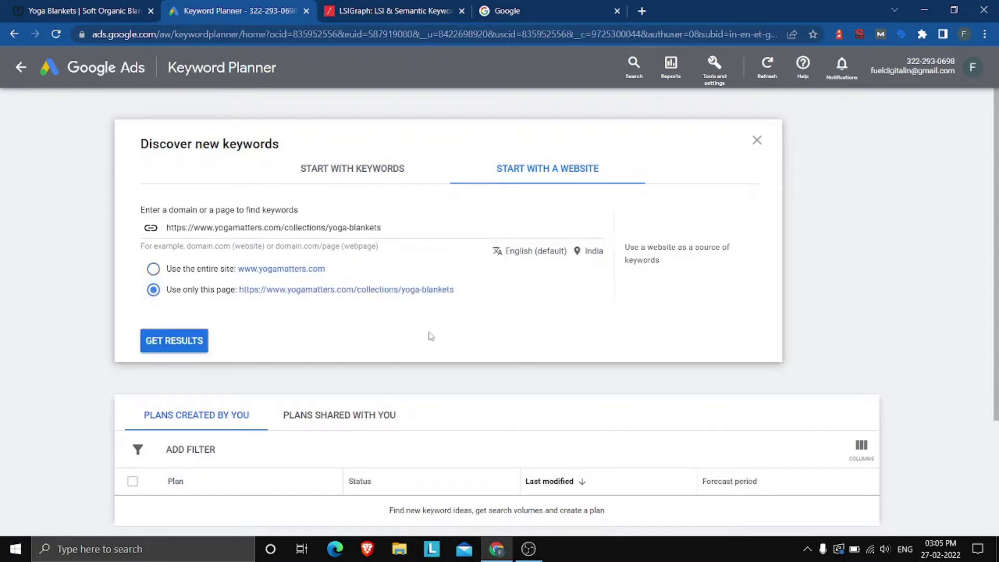
{"action": "left_click", "coordinate": [174, 340]}
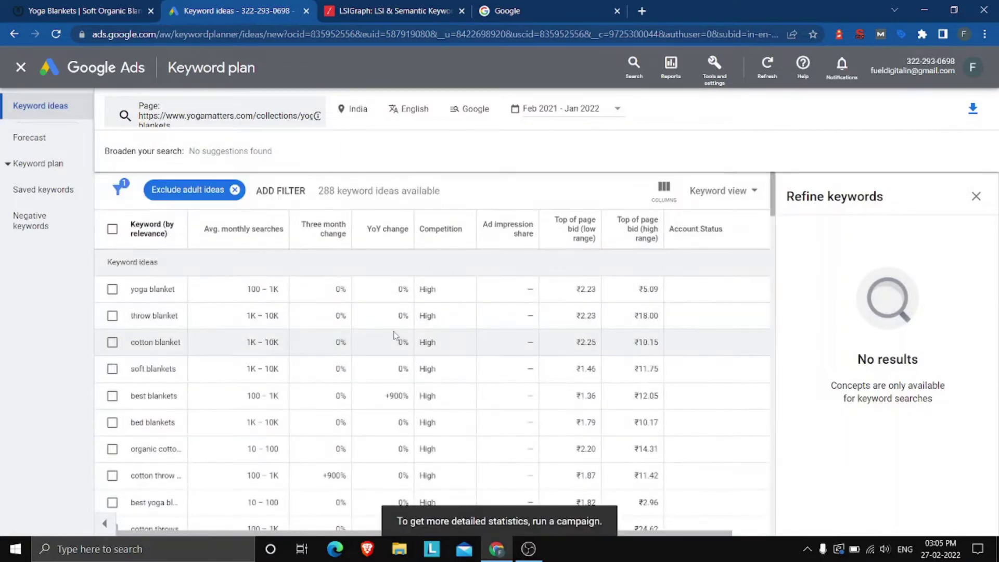
- Examine the keyword ideas generated from the blankets page, with their monthly searches, competition and bid ranges
{"action": "scroll", "coordinate": [405, 310], "scroll_direction": "down", "scroll_amount": 10}
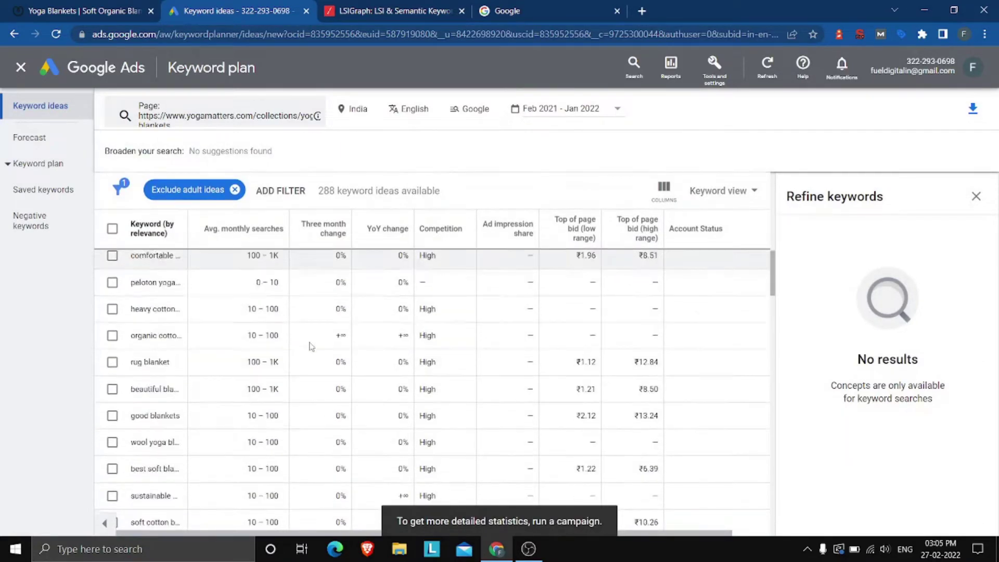
{"action": "scroll", "coordinate": [363, 366], "scroll_direction": "down", "scroll_amount": 10}
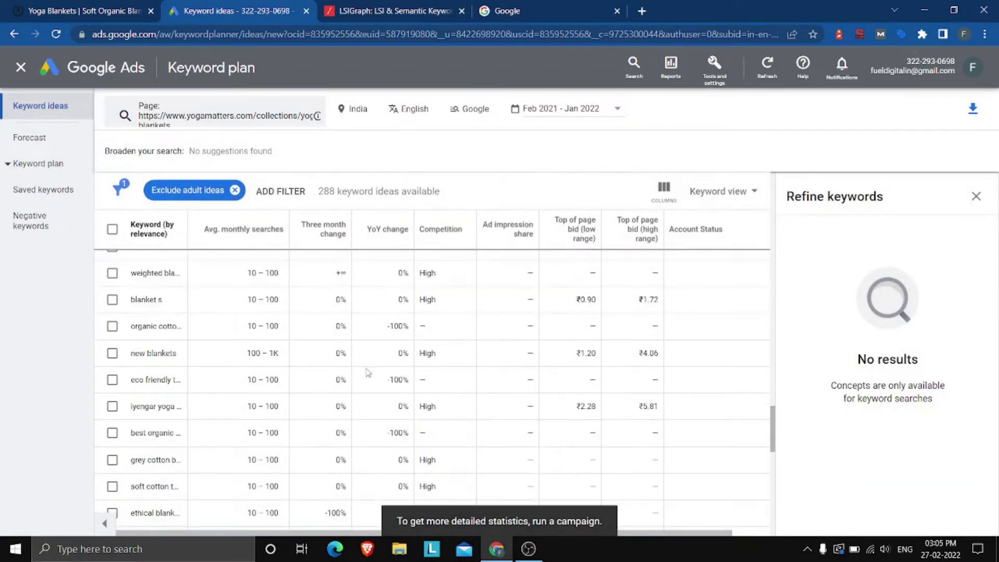
{"action": "scroll", "coordinate": [369, 373], "scroll_direction": "down", "scroll_amount": 3}
{"action": "scroll", "coordinate": [370, 374], "scroll_direction": "up", "scroll_amount": 10}
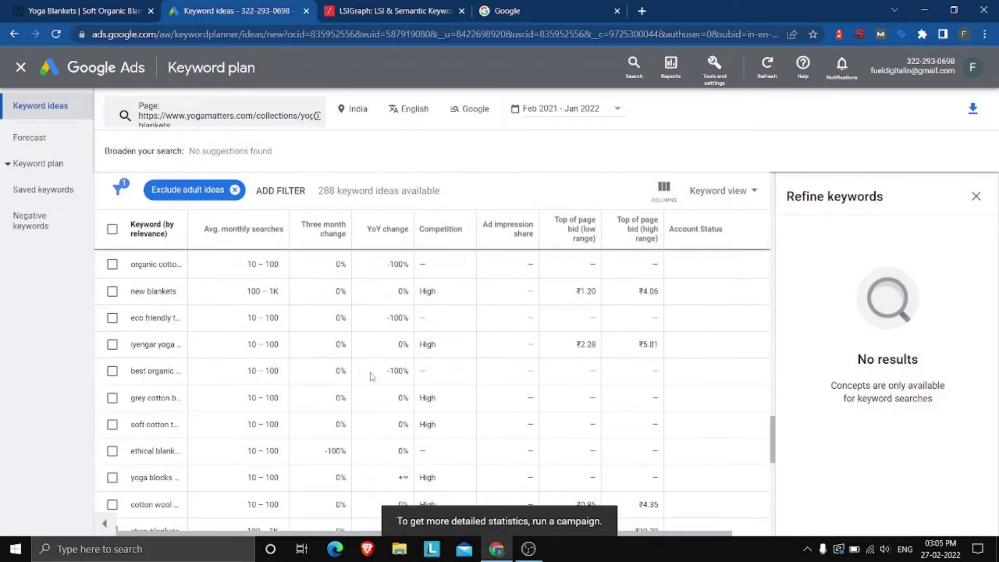
{"action": "scroll", "coordinate": [422, 358], "scroll_direction": "up", "scroll_amount": 10}
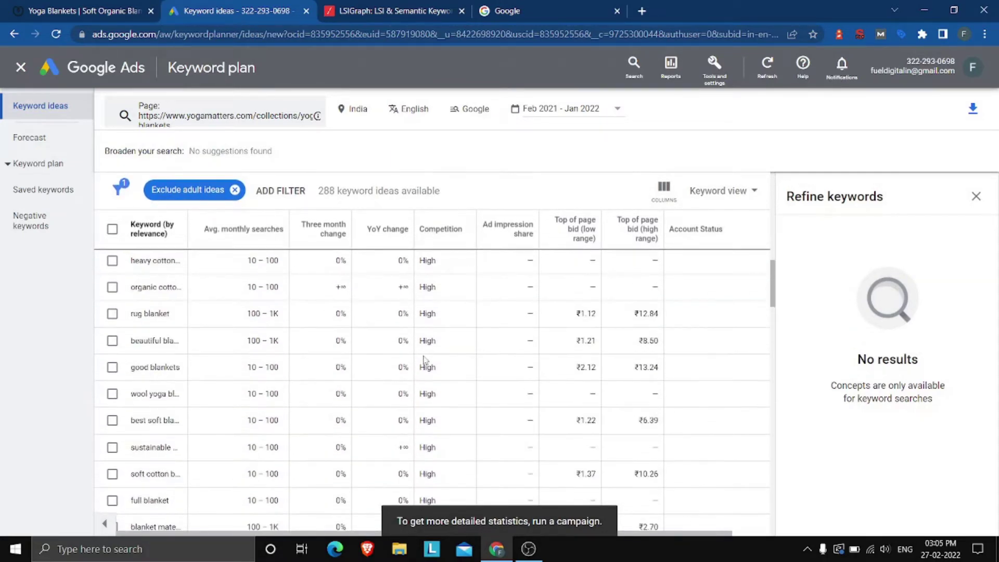
{"action": "scroll", "coordinate": [424, 359], "scroll_direction": "up", "scroll_amount": 4}
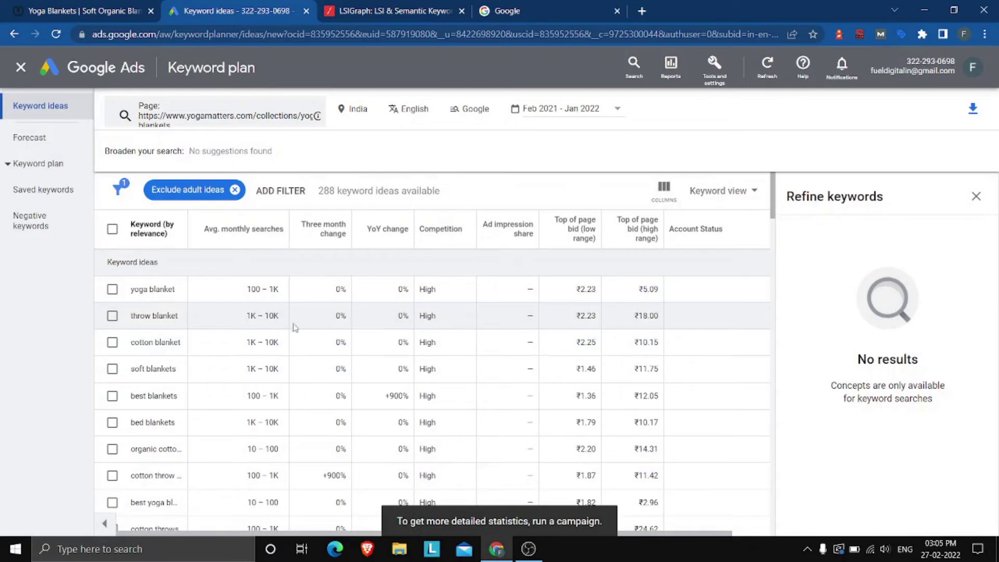
- Hide the keyword refinement suggestions to widen the table and review the full keyword names and their metrics
{"action": "left_click", "coordinate": [976, 197]}
{"action": "scroll", "coordinate": [287, 343], "scroll_direction": "down", "scroll_amount": 4}
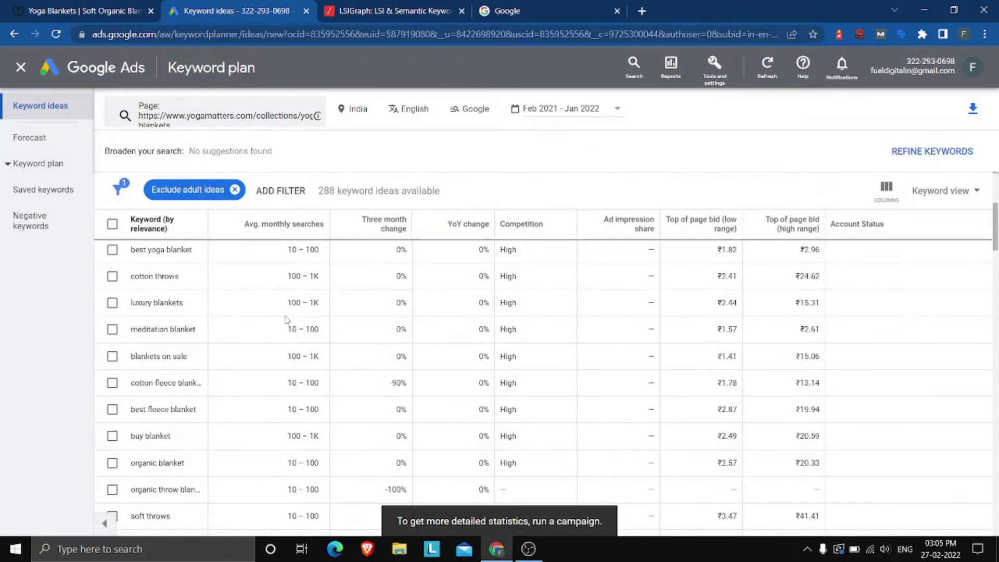
{"action": "scroll", "coordinate": [286, 364], "scroll_direction": "down", "scroll_amount": 8}
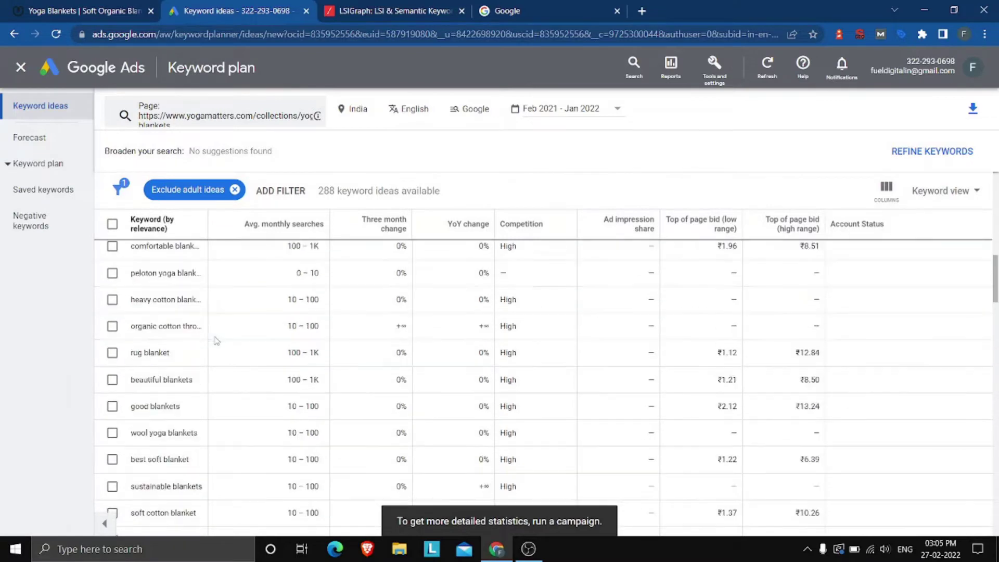
{"action": "scroll", "coordinate": [216, 341], "scroll_direction": "down", "scroll_amount": 15}
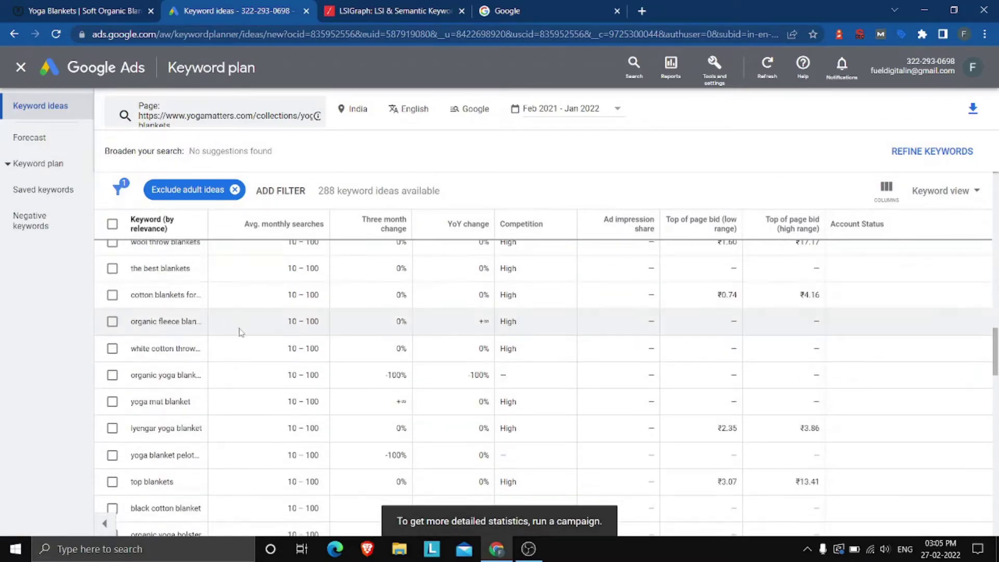
{"action": "scroll", "coordinate": [245, 332], "scroll_direction": "down", "scroll_amount": 15}
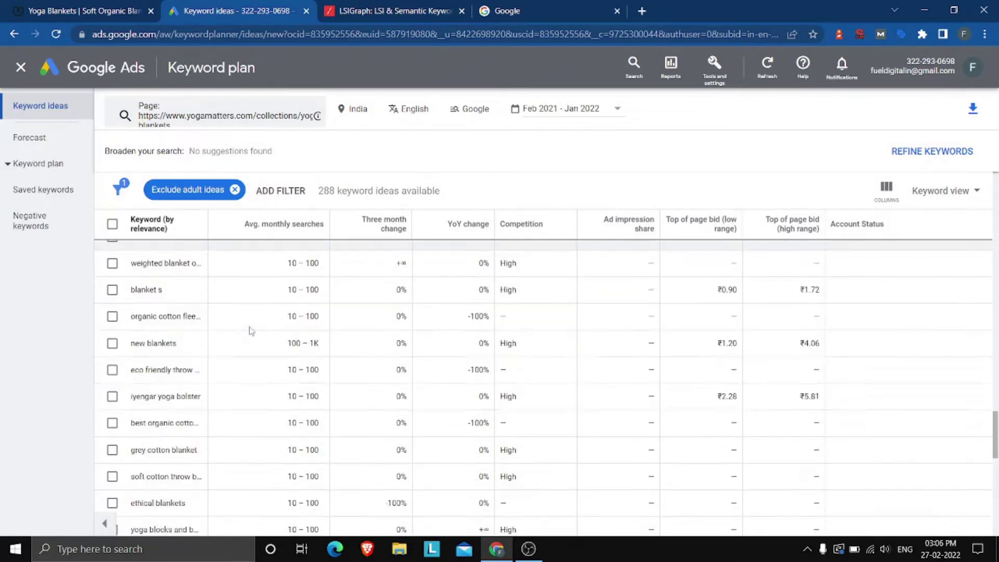
- Examine the first page of keyword ideas from start to end, comparing monthly searches, competition and bid ranges
{"action": "scroll", "coordinate": [252, 330], "scroll_direction": "down", "scroll_amount": 3}
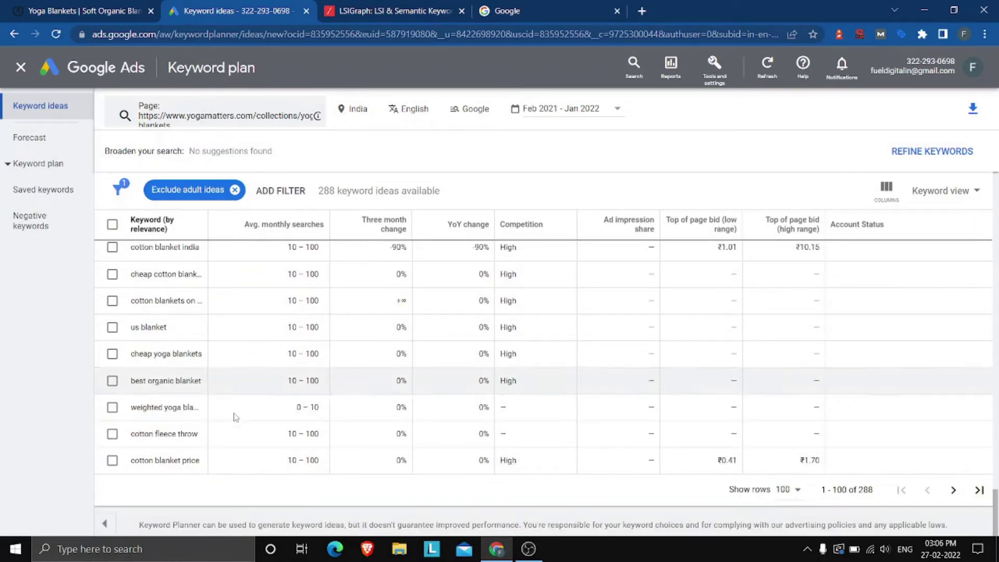
{"action": "scroll", "coordinate": [197, 460], "scroll_direction": "up", "scroll_amount": 10}
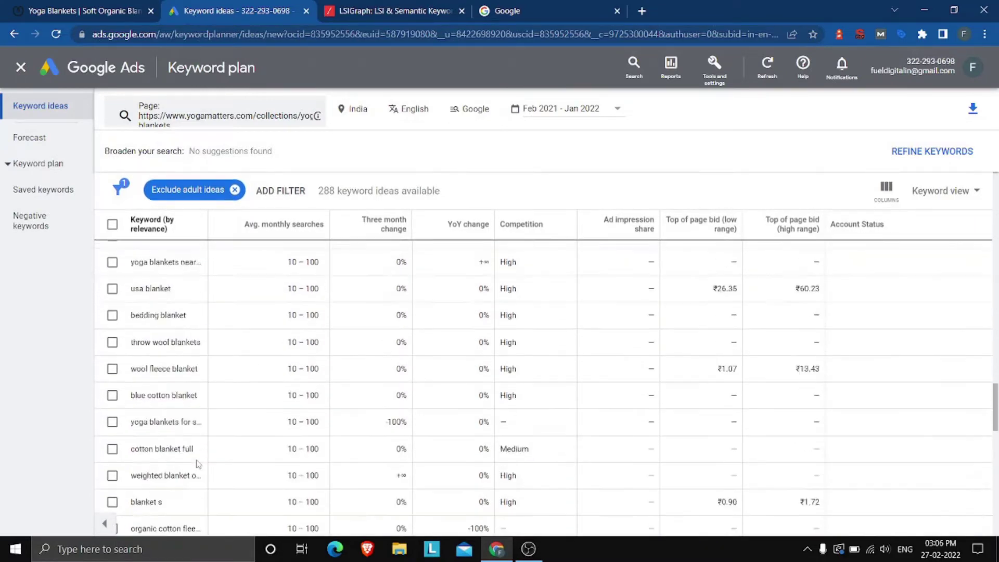
{"action": "scroll", "coordinate": [197, 461], "scroll_direction": "up", "scroll_amount": 10}
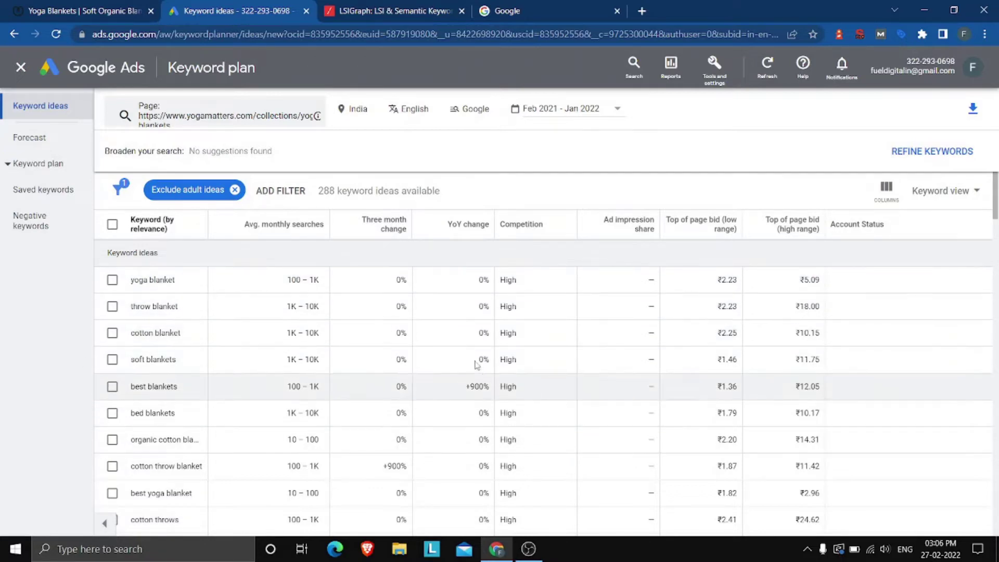
{"action": "scroll", "coordinate": [437, 335], "scroll_direction": "down", "scroll_amount": 10}
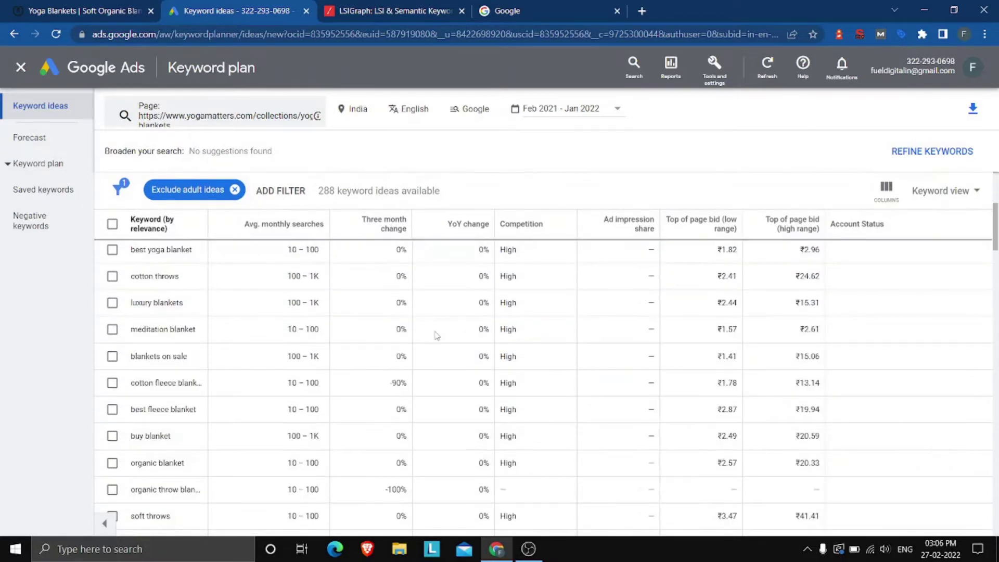
{"action": "scroll", "coordinate": [388, 352], "scroll_direction": "down", "scroll_amount": 15}
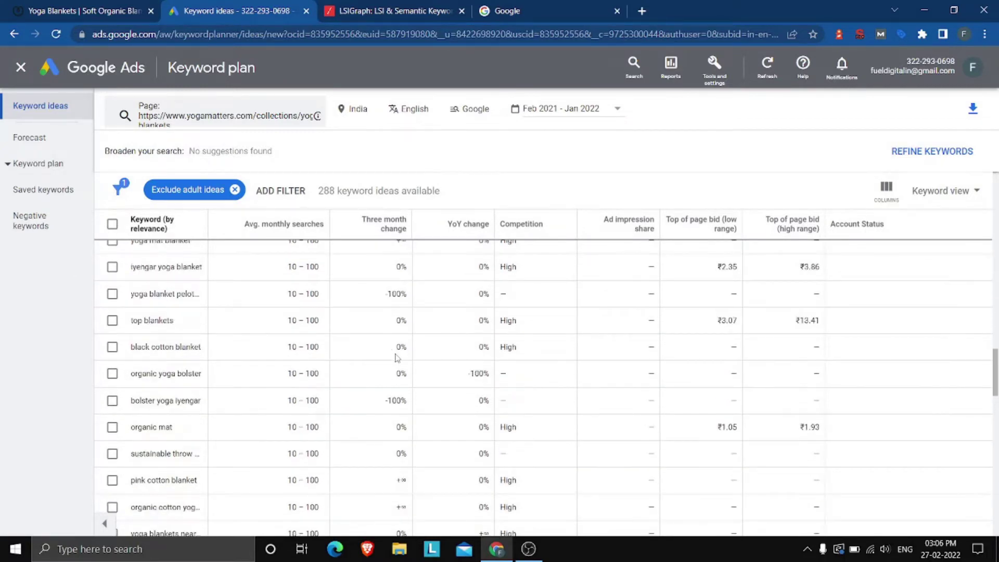
{"action": "scroll", "coordinate": [398, 358], "scroll_direction": "down", "scroll_amount": 8}
{"action": "scroll", "coordinate": [398, 377], "scroll_direction": "up", "scroll_amount": 20}
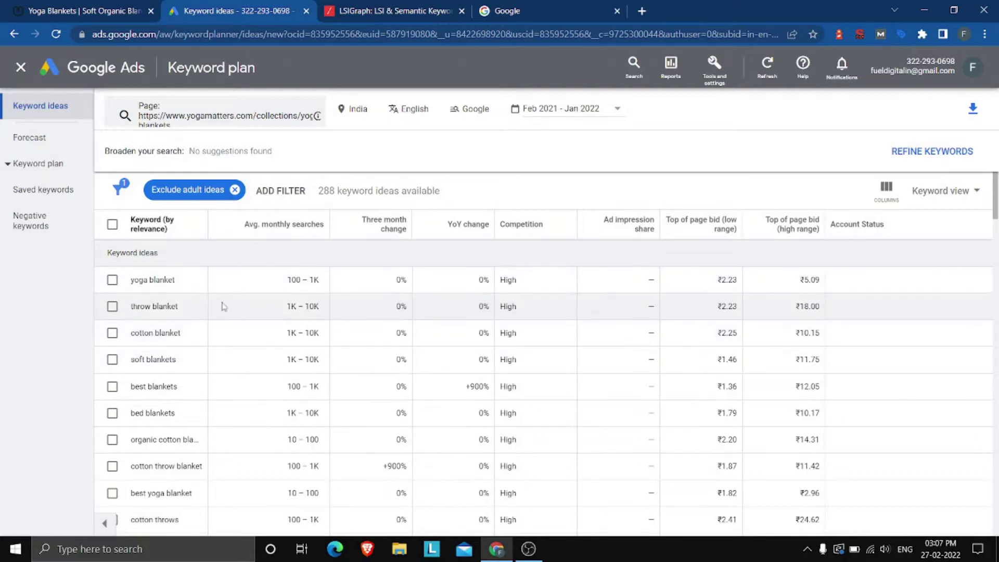
{"action": "scroll", "coordinate": [339, 303], "scroll_direction": "down", "scroll_amount": 5}
{"action": "scroll", "coordinate": [254, 316], "scroll_direction": "up", "scroll_amount": 5}
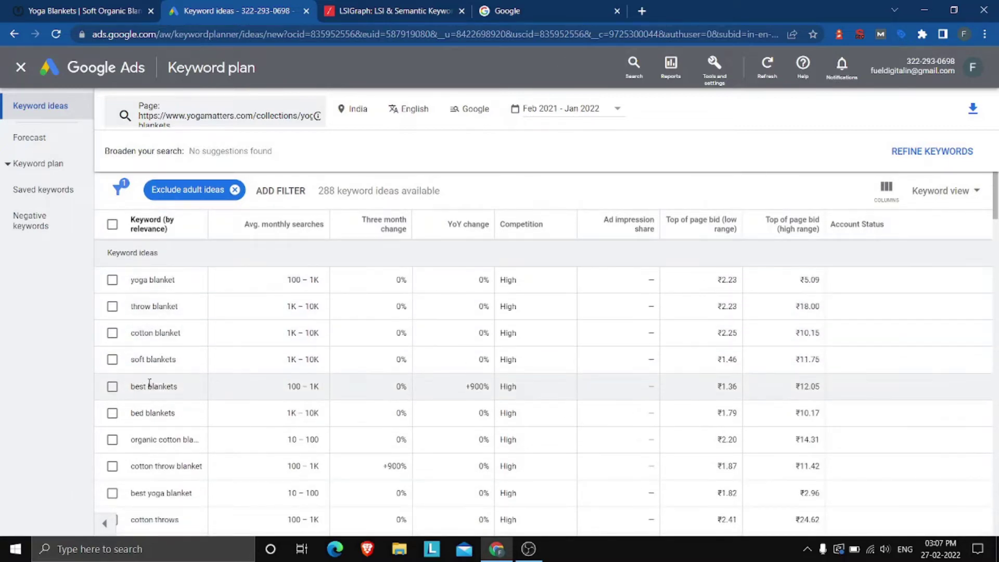
{"action": "scroll", "coordinate": [149, 384], "scroll_direction": "down", "scroll_amount": 15}
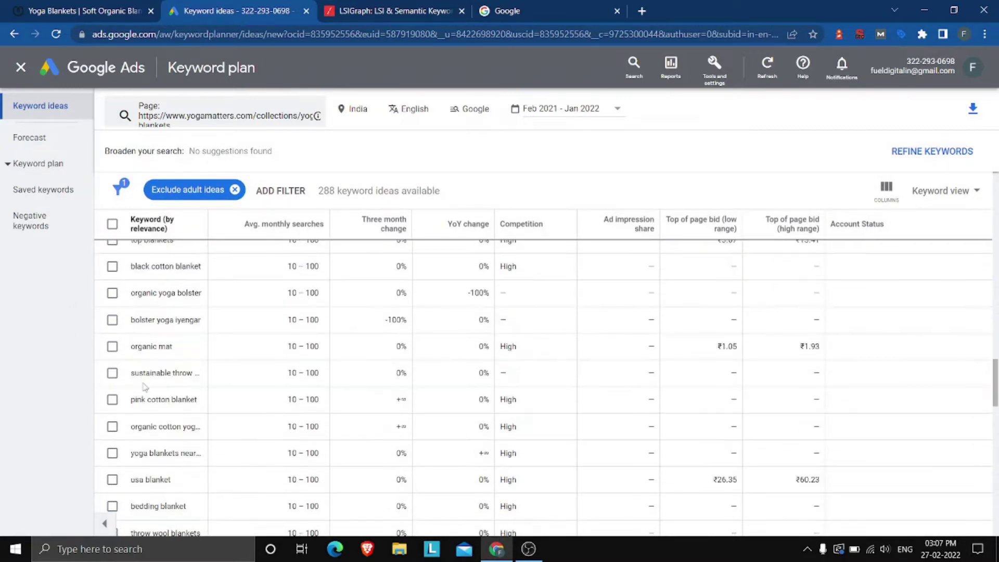
{"action": "scroll", "coordinate": [145, 387], "scroll_direction": "down", "scroll_amount": 5}
{"action": "scroll", "coordinate": [146, 386], "scroll_direction": "down", "scroll_amount": 15}
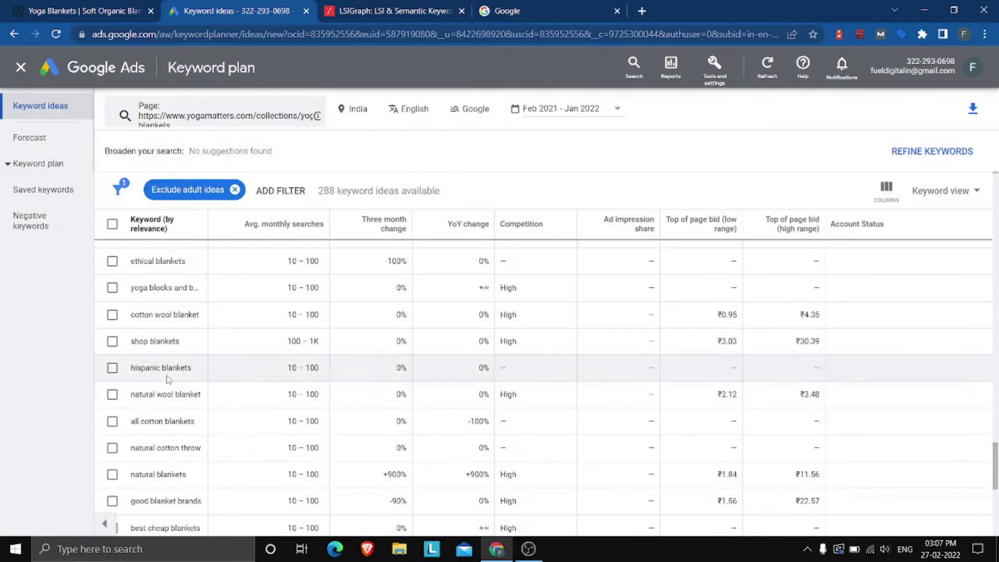
{"action": "scroll", "coordinate": [167, 380], "scroll_direction": "down", "scroll_amount": 1}
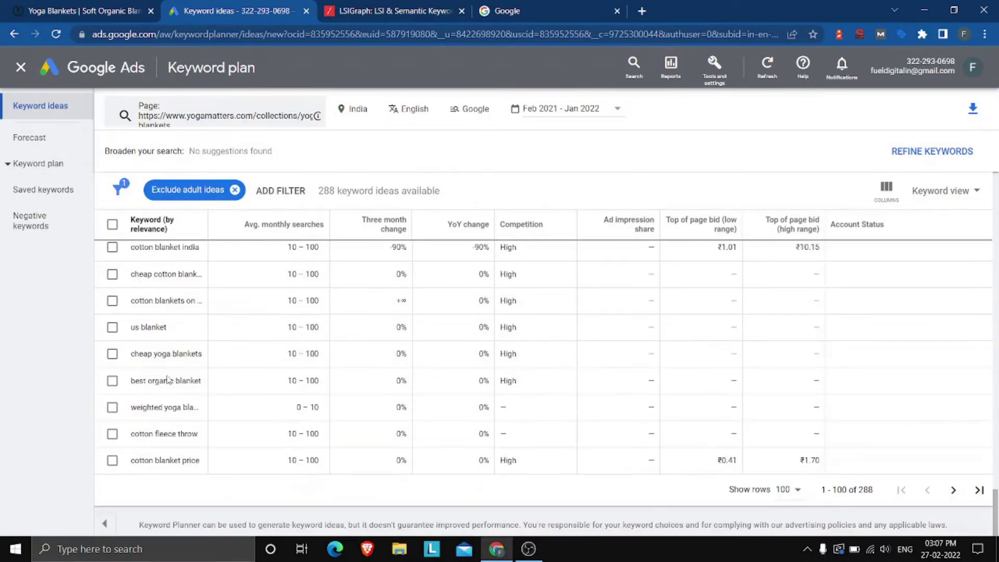
{"action": "scroll", "coordinate": [168, 380], "scroll_direction": "up", "scroll_amount": 15}
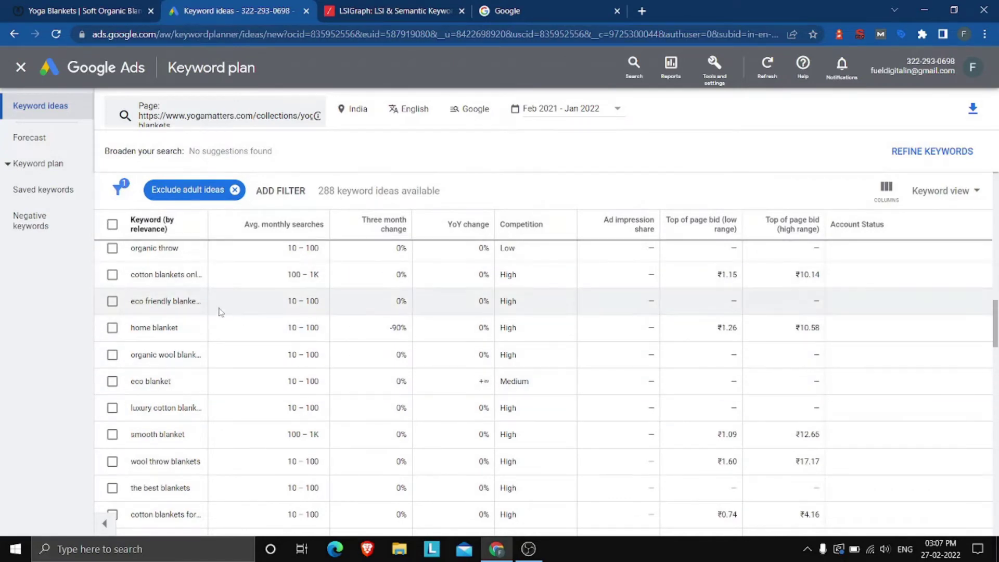
{"action": "scroll", "coordinate": [219, 312], "scroll_direction": "up", "scroll_amount": 15}
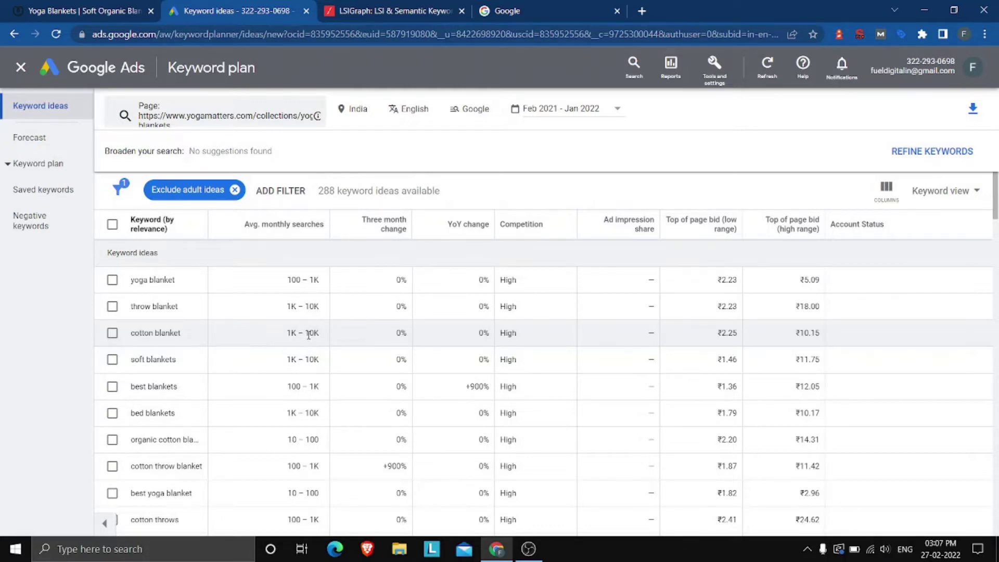
{"action": "scroll", "coordinate": [284, 344], "scroll_direction": "down", "scroll_amount": 3}
{"action": "scroll", "coordinate": [286, 343], "scroll_direction": "up", "scroll_amount": 3}
- Copy the keyword "yoga blanket" from the keyword ideas and enter it in the Google search box to get suggestions
{"action": "left_click_drag", "start_coordinate": [133, 334], "coordinate": [188, 339]}
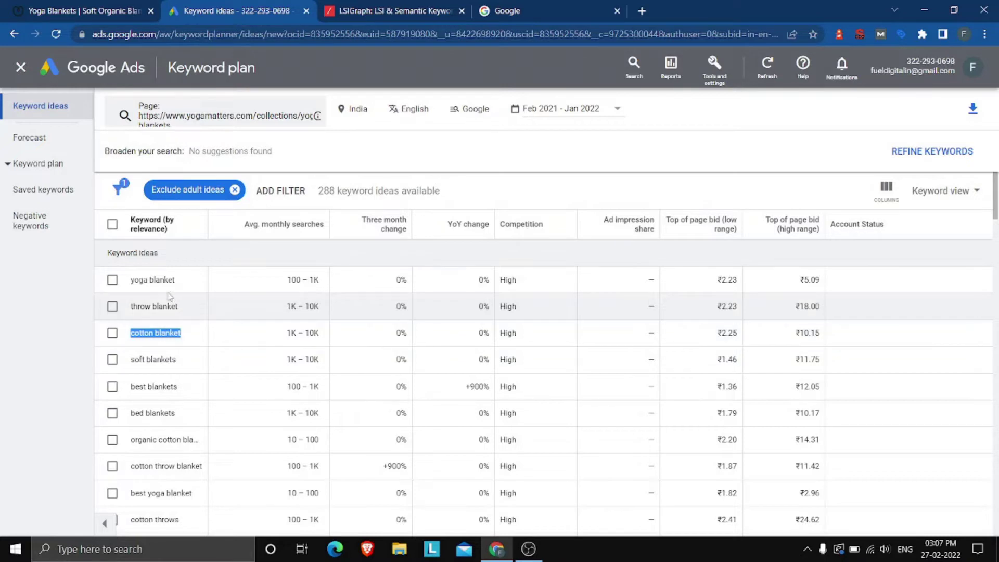
{"action": "left_click_drag", "start_coordinate": [132, 282], "coordinate": [177, 287]}
{"action": "key", "text": "ctrl+c"}
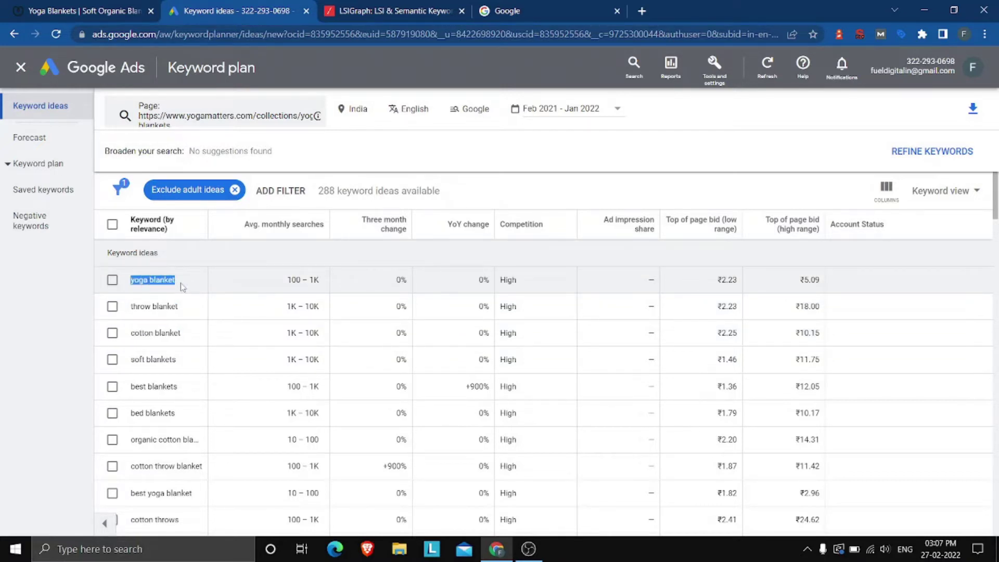
{"action": "left_click", "coordinate": [567, 6]}
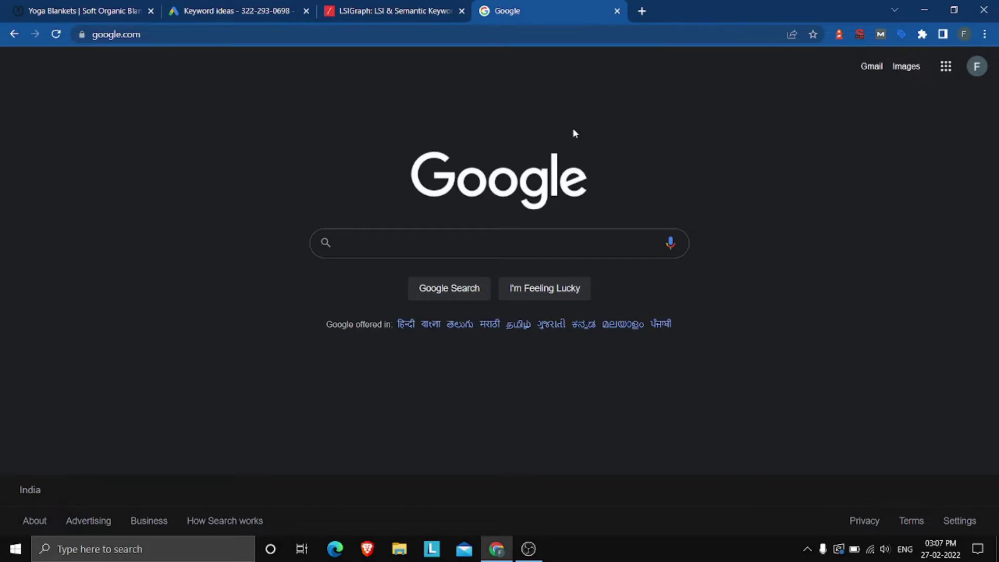
{"action": "left_click", "coordinate": [379, 7]}
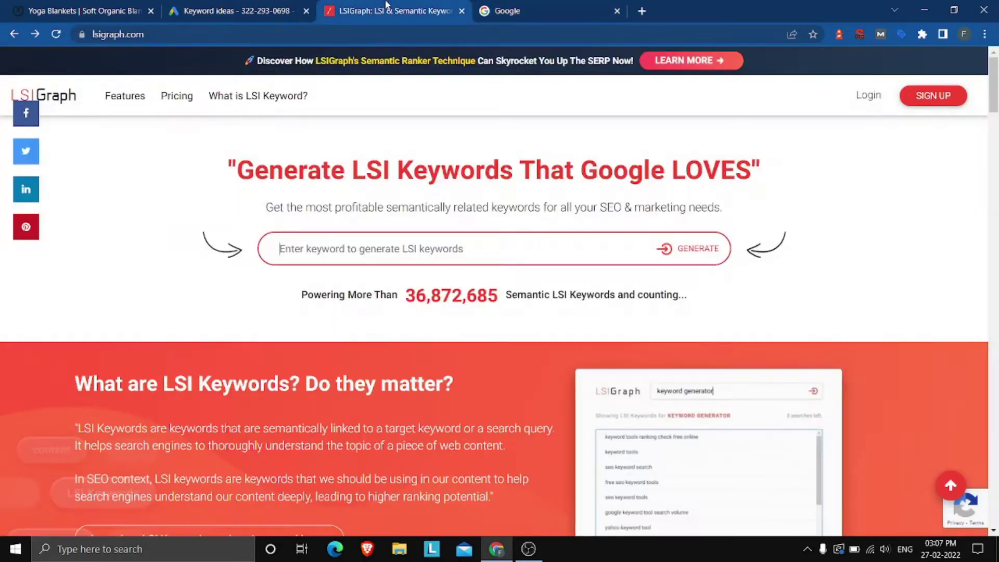
{"action": "left_click", "coordinate": [278, 6]}
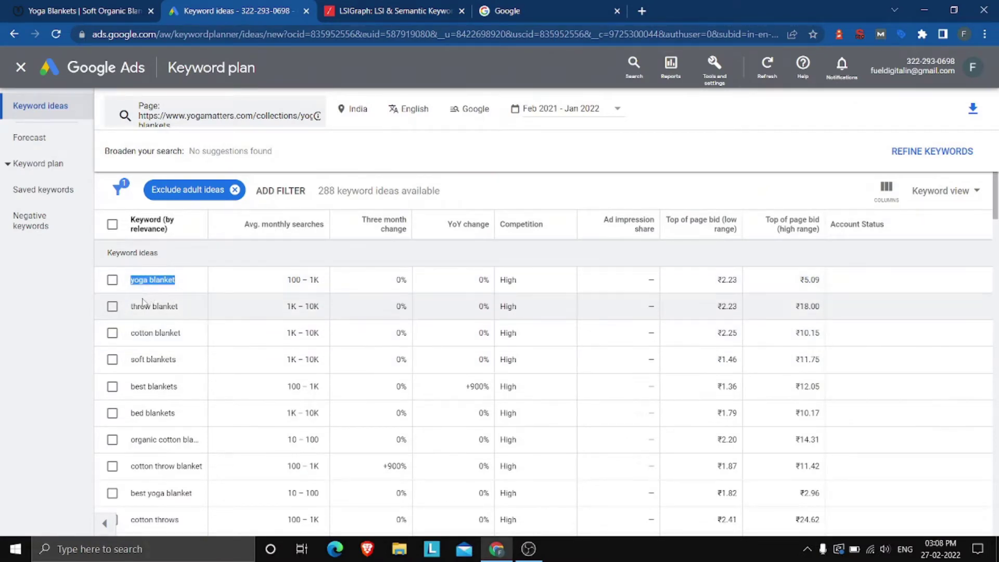
{"action": "left_click", "coordinate": [525, 5]}
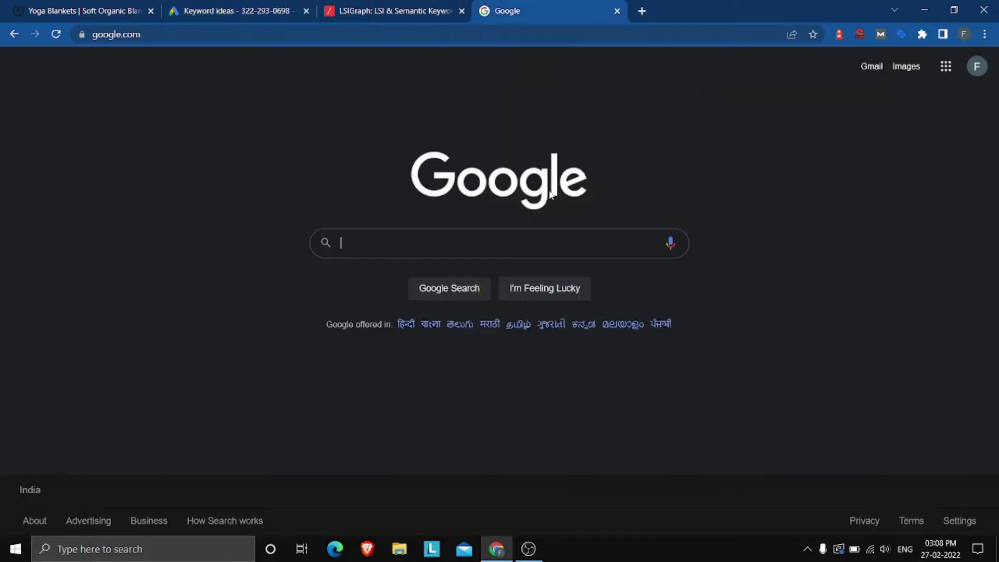
{"action": "key", "text": "ctrl+v"}
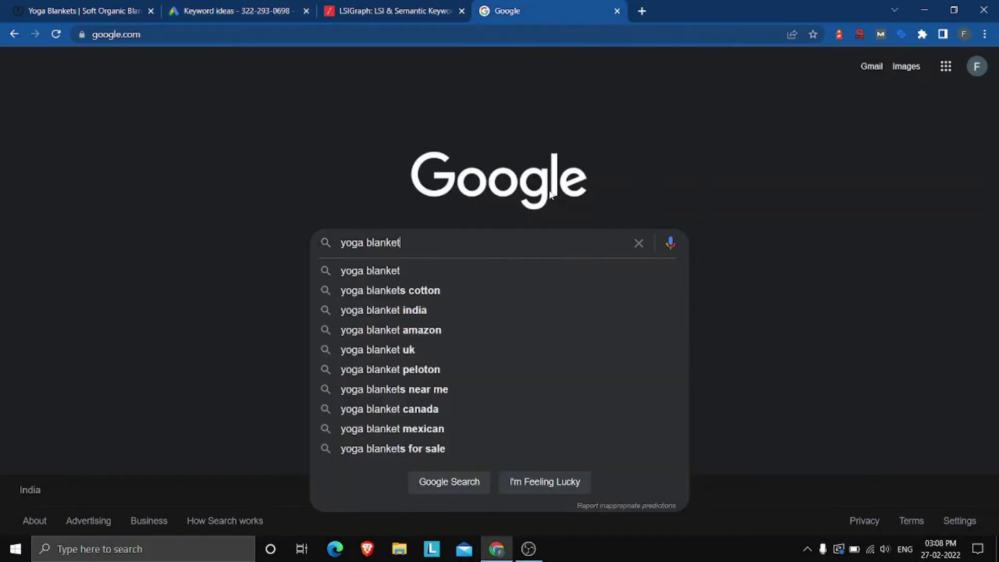
- Go through the Google autocomplete suggestions for "yoga blanket" one by one to review the related keyword variations
{"action": "key", "text": "Down"}
{"action": "key", "text": "Down"}
{"action": "key", "text": "Down"}
{"action": "key", "text": "Up"}
{"action": "key", "text": "Up"}
{"action": "key", "text": "Down"}
{"action": "key", "text": "Down"}
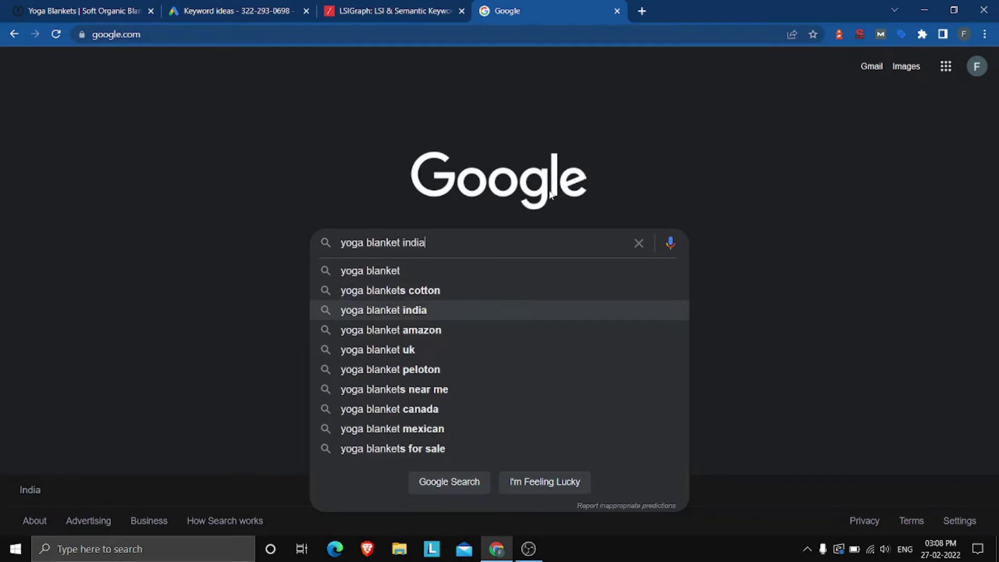
{"action": "key", "text": "Down"}
{"action": "key", "text": "Down"}
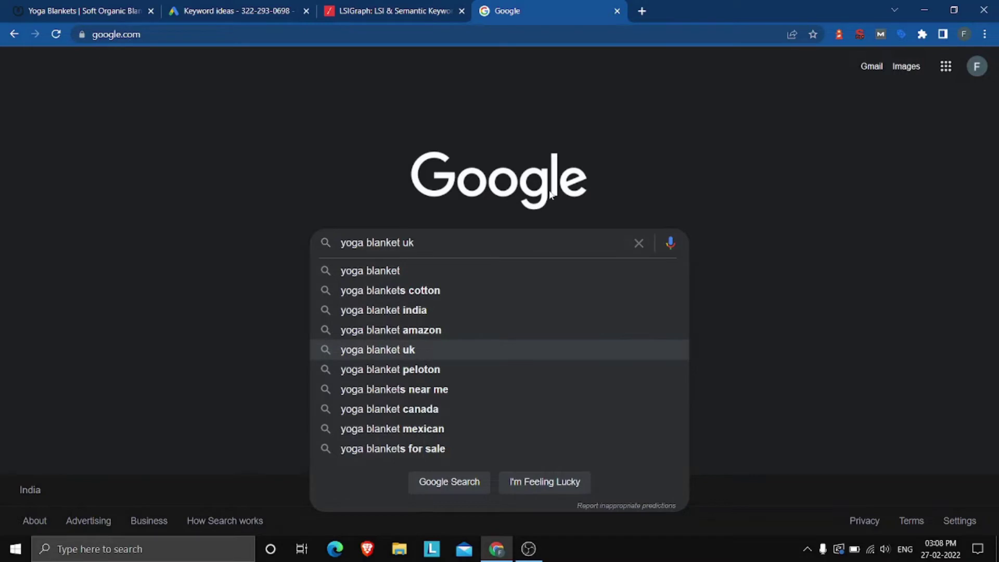
{"action": "key", "text": "Down"}
{"action": "key", "text": "Down"}
{"action": "key", "text": "Down"}
{"action": "key", "text": "Down"}
{"action": "key", "text": "Down"}
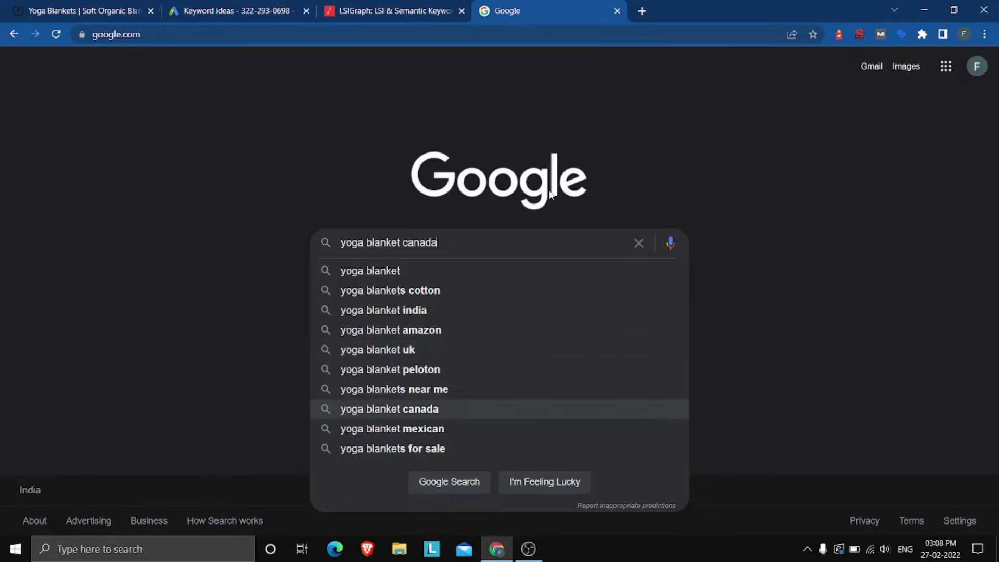
{"action": "key", "text": "Up"}
{"action": "key", "text": "Up"}
{"action": "key", "text": "Up"}
{"action": "key", "text": "Up"}
{"action": "key", "text": "Up"}
{"action": "key", "text": "Up"}
{"action": "key", "text": "Up"}
{"action": "key", "text": "Up"}
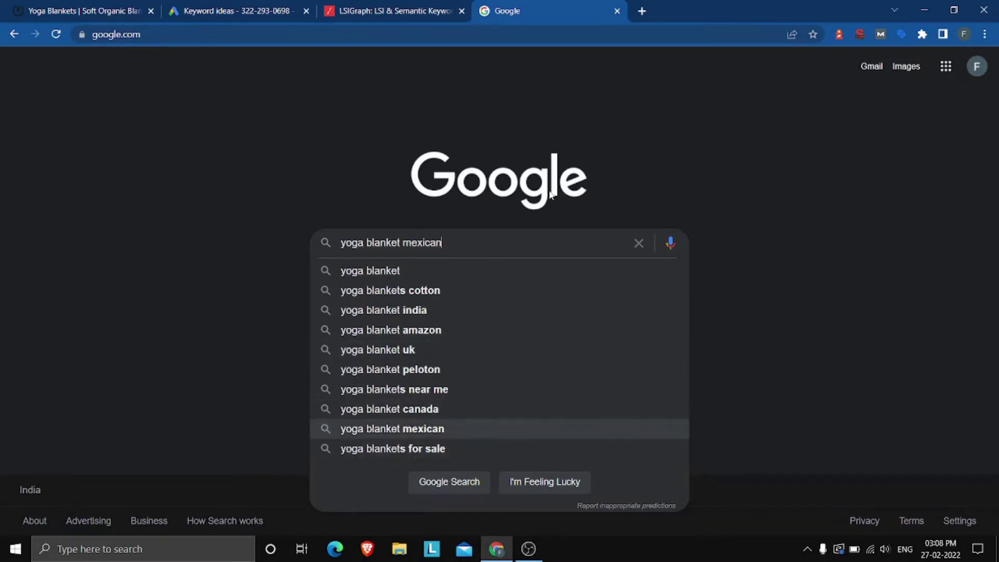
{"action": "key", "text": "Up"}
{"action": "key", "text": "Up"}
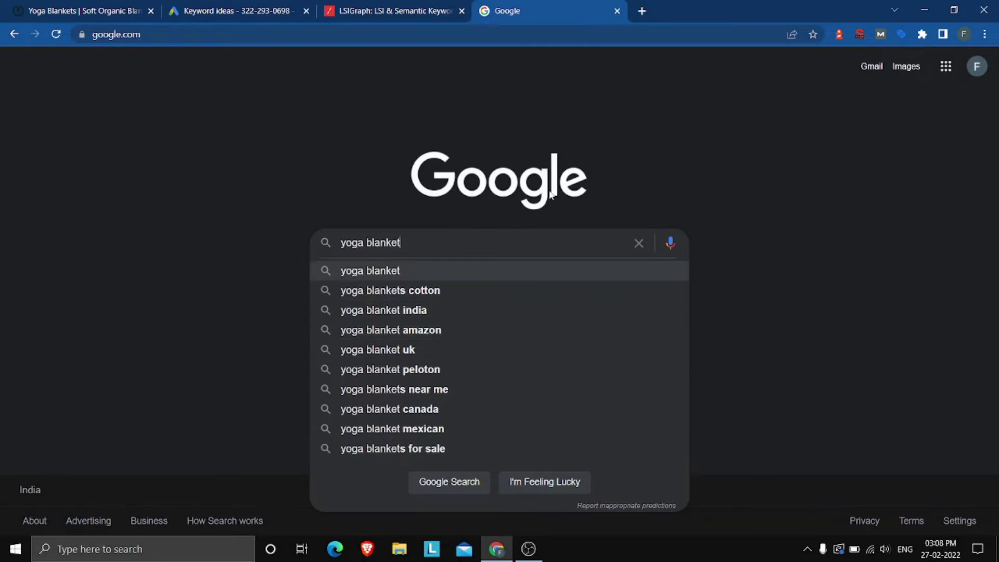
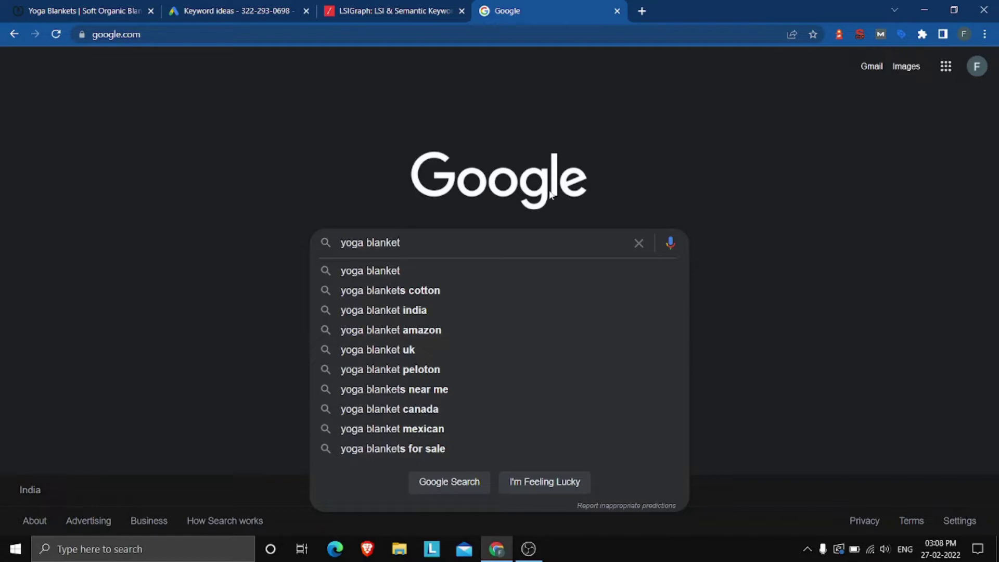
- Copy "yoga blanket" from the Google search box and clear the box
{"action": "key", "text": "ctrl+a"}
{"action": "key", "text": "ctrl+c"}
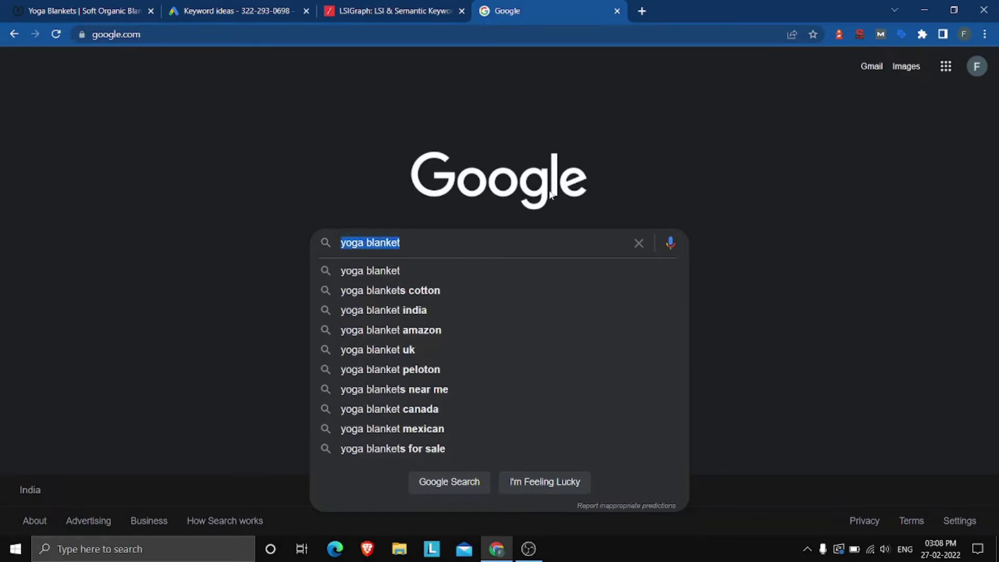
{"action": "key", "text": "BackSpace"}
{"action": "left_click", "coordinate": [326, 187]}
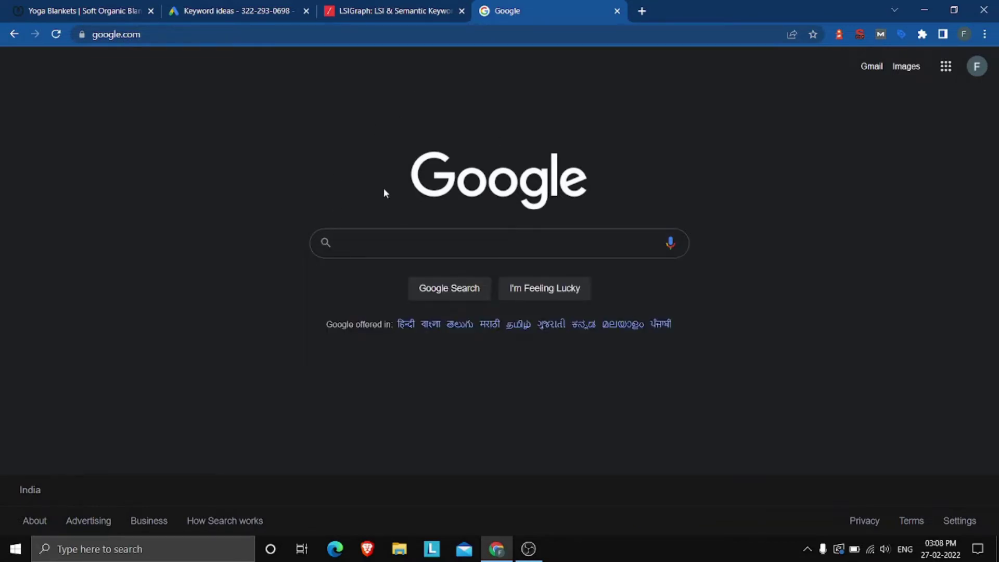
{"action": "left_click", "coordinate": [343, 243]}
{"action": "left_click", "coordinate": [184, 202]}
- Switch to LSIGraph and submit "yoga blanket" to generate its LSI keywords
{"action": "left_click", "coordinate": [388, 7]}
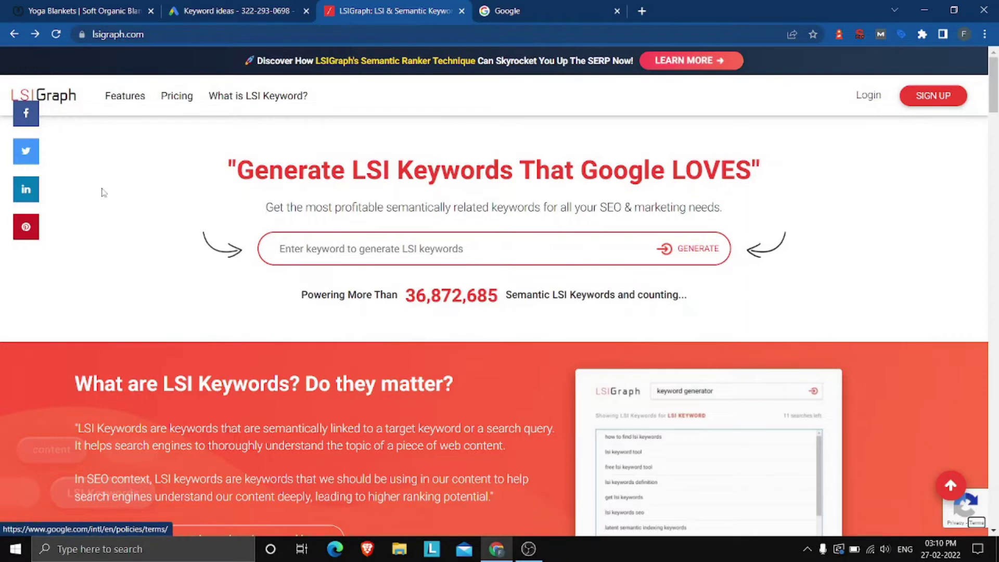
{"action": "left_click", "coordinate": [303, 249]}
{"action": "key", "text": "ctrl+v"}
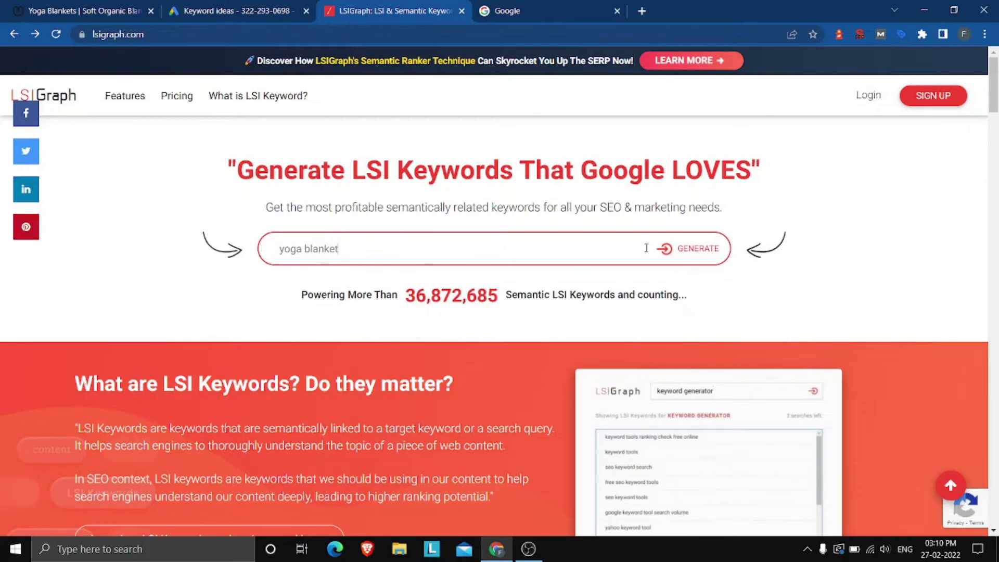
{"action": "left_click", "coordinate": [711, 249]}
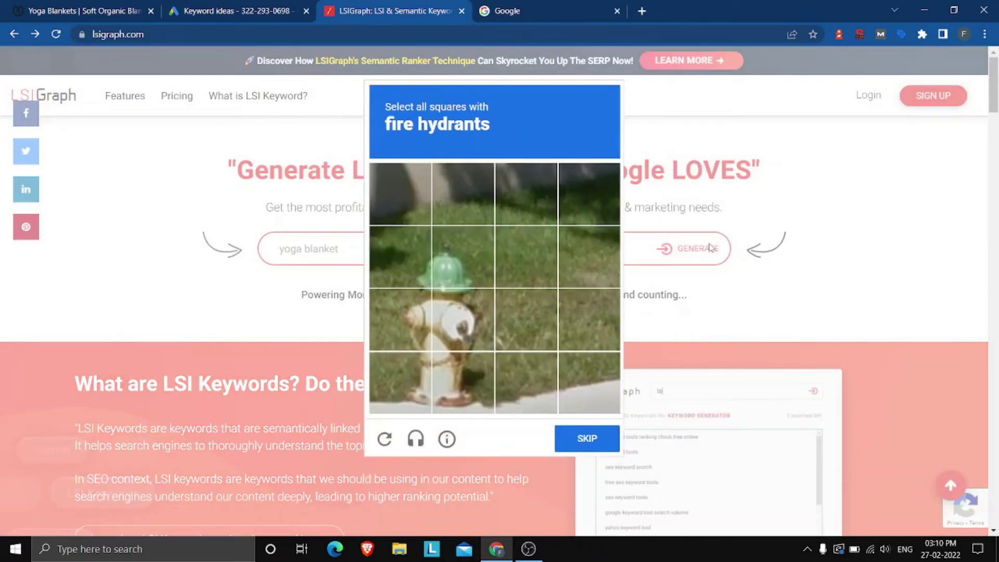
- Complete the image verification by selecting the squares for fire hydrants and submit it
{"action": "left_click", "coordinate": [462, 318]}
{"action": "left_click", "coordinate": [399, 318]}
{"action": "left_click", "coordinate": [400, 256]}
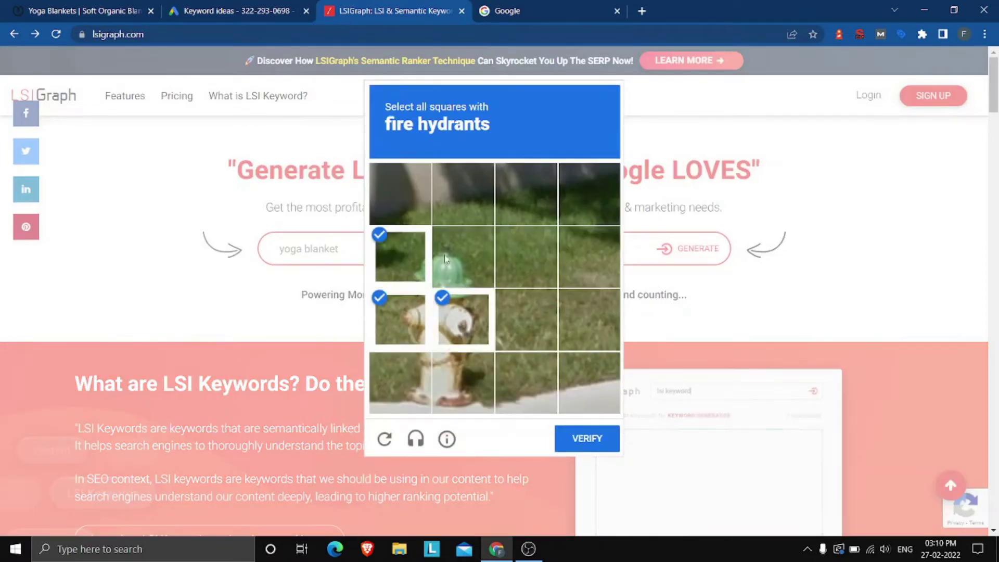
{"action": "left_click", "coordinate": [445, 259]}
{"action": "left_click", "coordinate": [464, 383]}
{"action": "left_click", "coordinate": [400, 383]}
{"action": "left_click", "coordinate": [588, 438]}
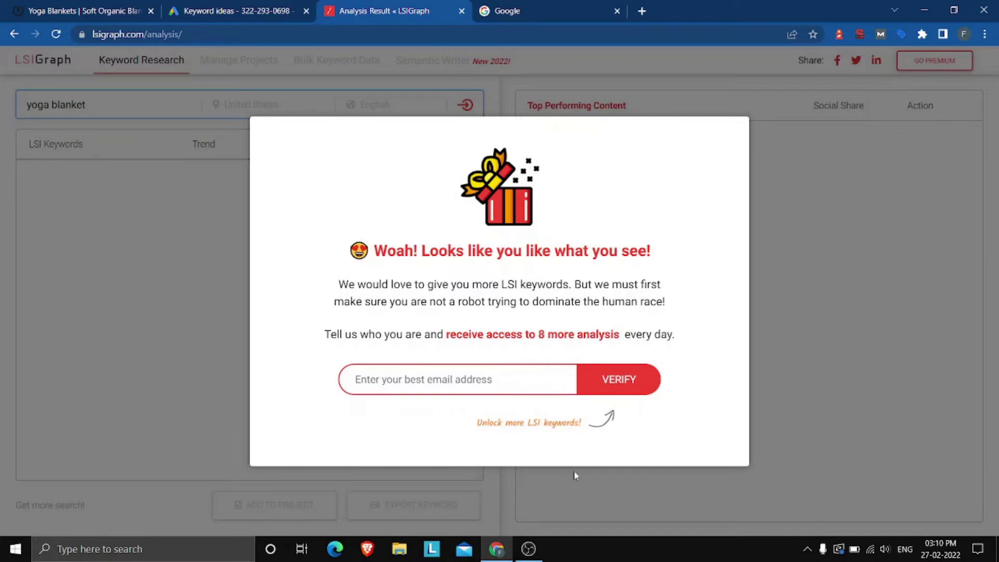
- In a new incognito window, search for "lsi keywords generator", open LSIGraph and request LSI keywords for "yoga blanket"
{"action": "key", "text": "ctrl+shift+n"}
{"action": "type", "text": "lsi k"}
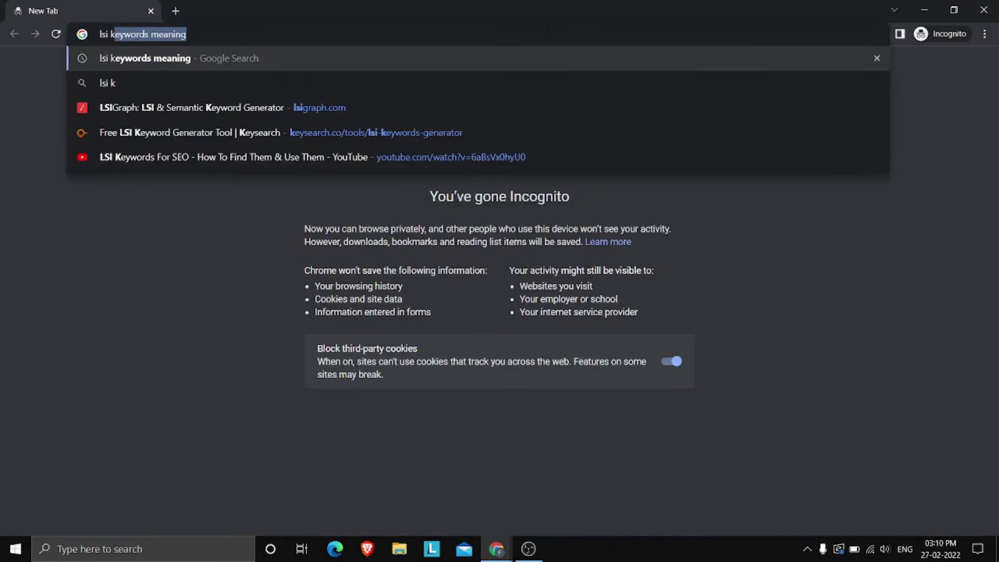
{"action": "type", "text": "eywords generator"}
{"action": "key", "text": "Return"}
{"action": "left_click", "coordinate": [354, 199]}
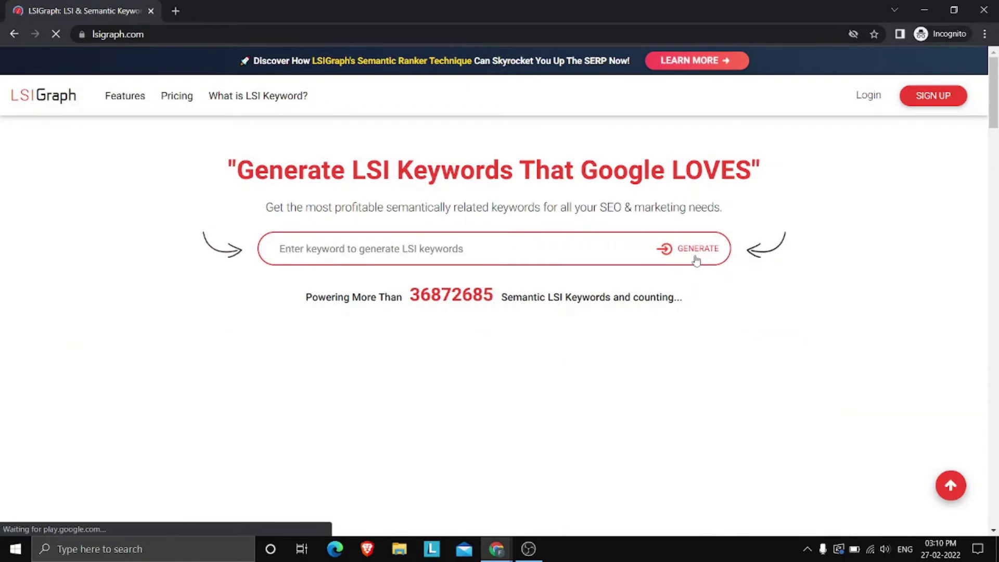
{"action": "key", "text": "ctrl+v"}
{"action": "left_click", "coordinate": [694, 249]}
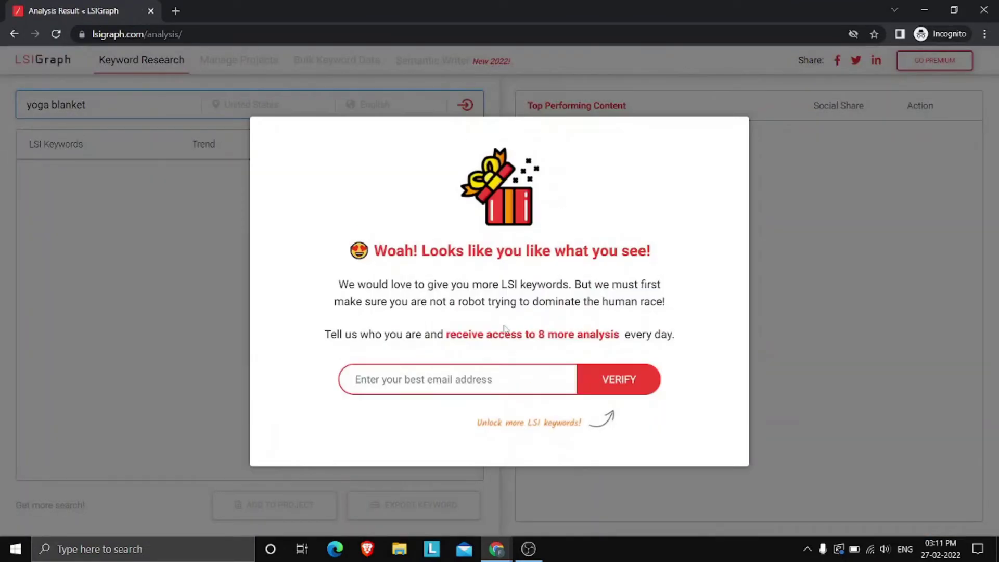
- Leave LSIGraph's email verification and replace its tab with a fresh incognito tab
{"action": "left_click", "coordinate": [458, 380]}
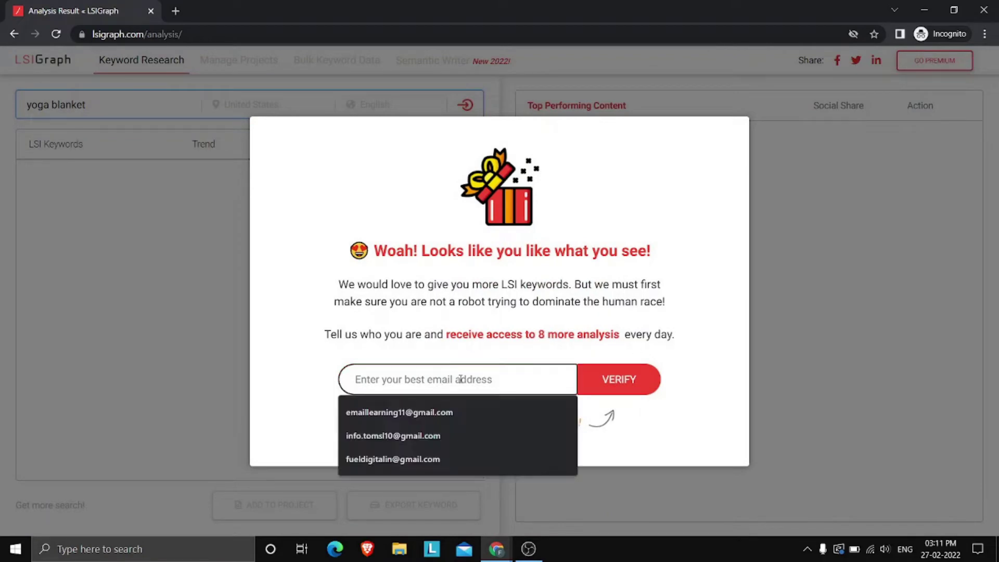
{"action": "left_click", "coordinate": [406, 413]}
{"action": "key", "text": "ctrl+t"}
{"action": "left_click", "coordinate": [151, 11]}
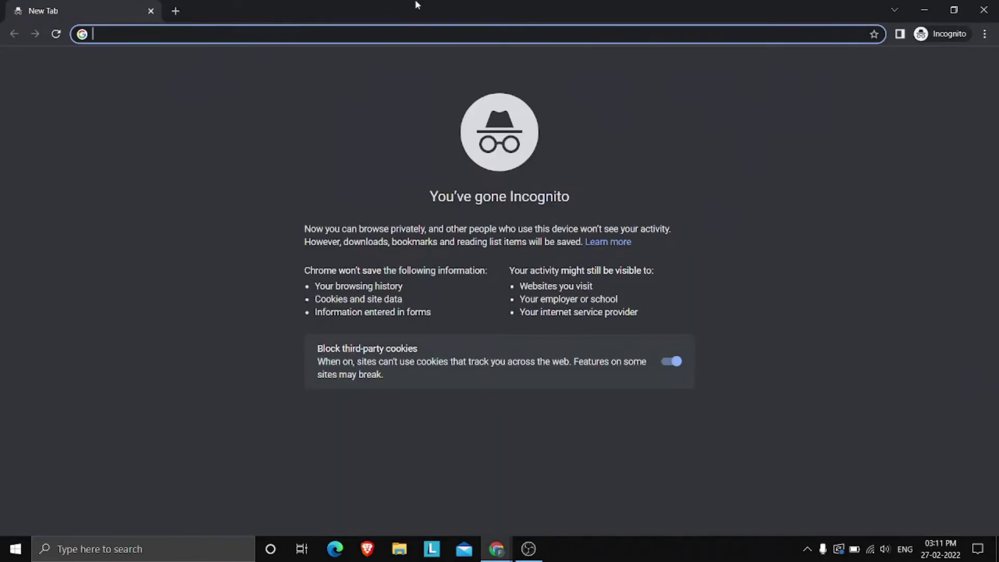
- Search for "lsi graph", open LSIGraph and request LSI keywords for "yoga blanket"
{"action": "type", "text": "lsi graph"}
{"action": "key", "text": "Return"}
{"action": "left_click", "coordinate": [365, 190]}
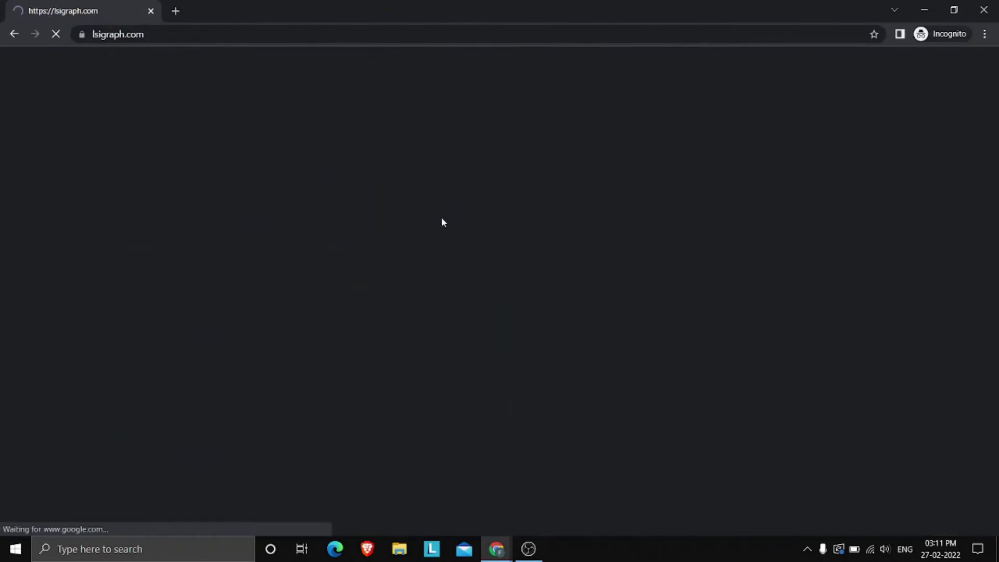
{"action": "type", "text": "yoga blanket"}
{"action": "left_click", "coordinate": [695, 247]}
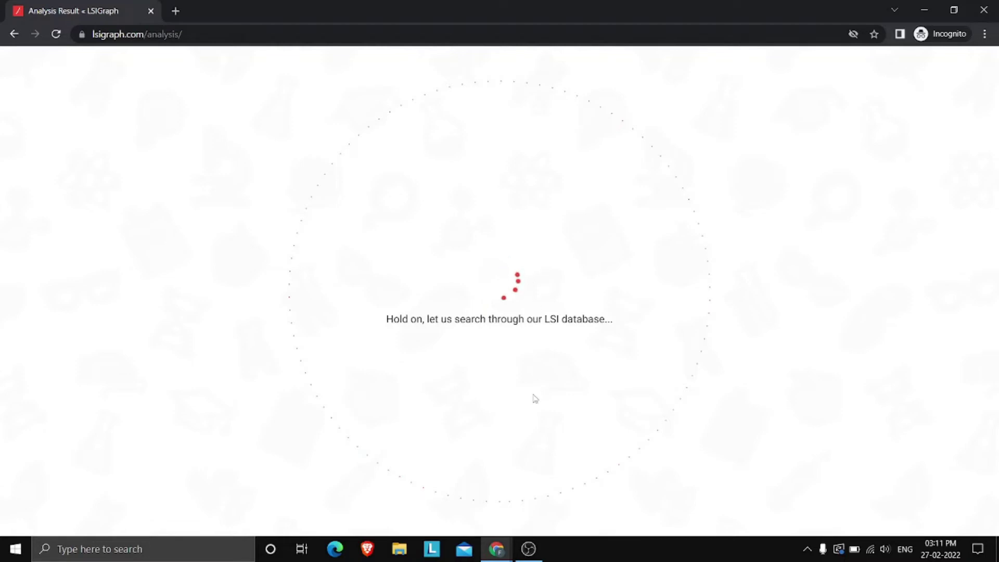
- Return to the main browser window and close its LSIGraph tab
{"action": "left_click", "coordinate": [497, 549]}
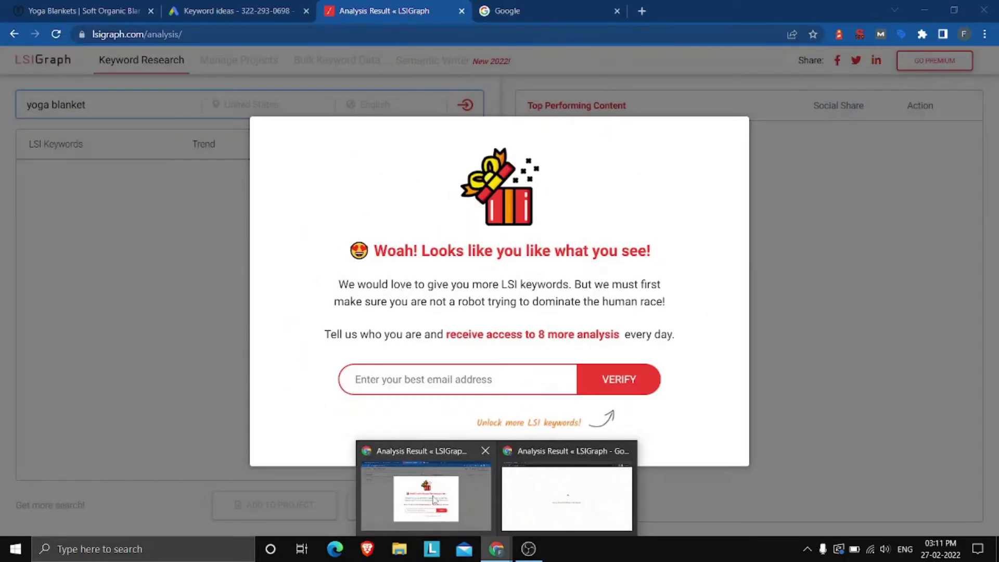
{"action": "left_click", "coordinate": [423, 495]}
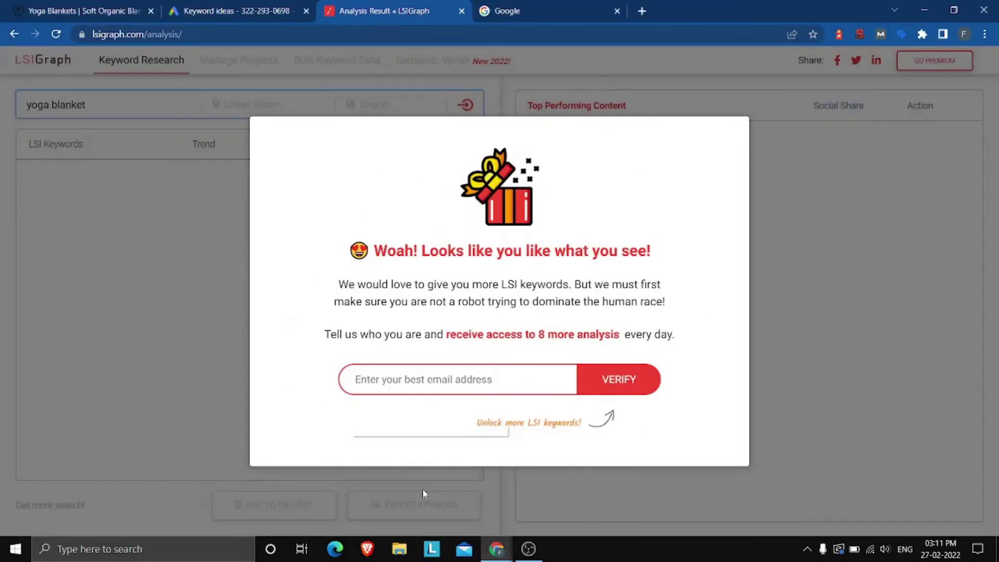
{"action": "left_click", "coordinate": [14, 34]}
{"action": "left_click", "coordinate": [463, 11]}
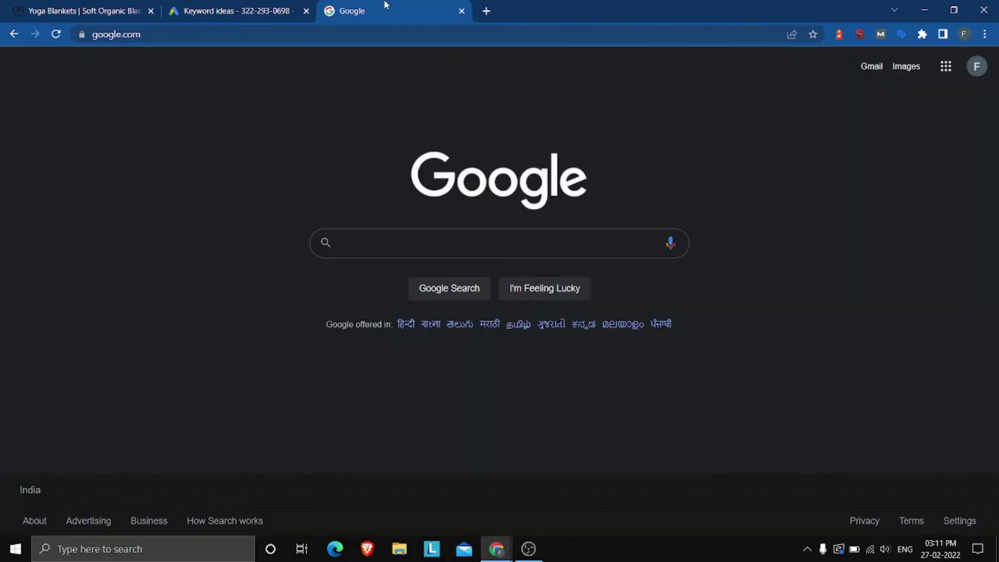
- Open Google in a new tab, enter "yoga blanket" and go through the autocomplete suggestions
{"action": "left_click", "coordinate": [488, 10]}
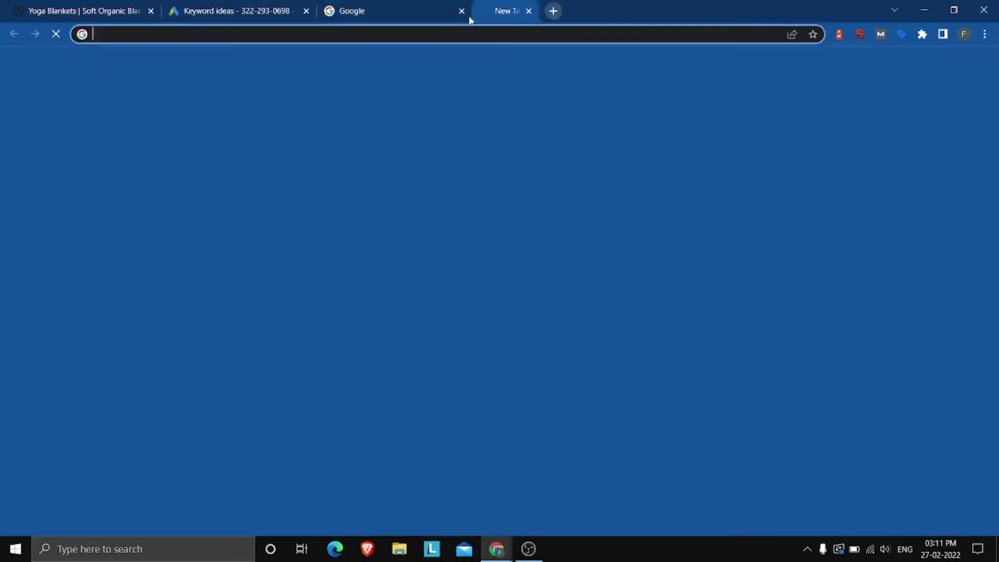
{"action": "left_click", "coordinate": [453, 298]}
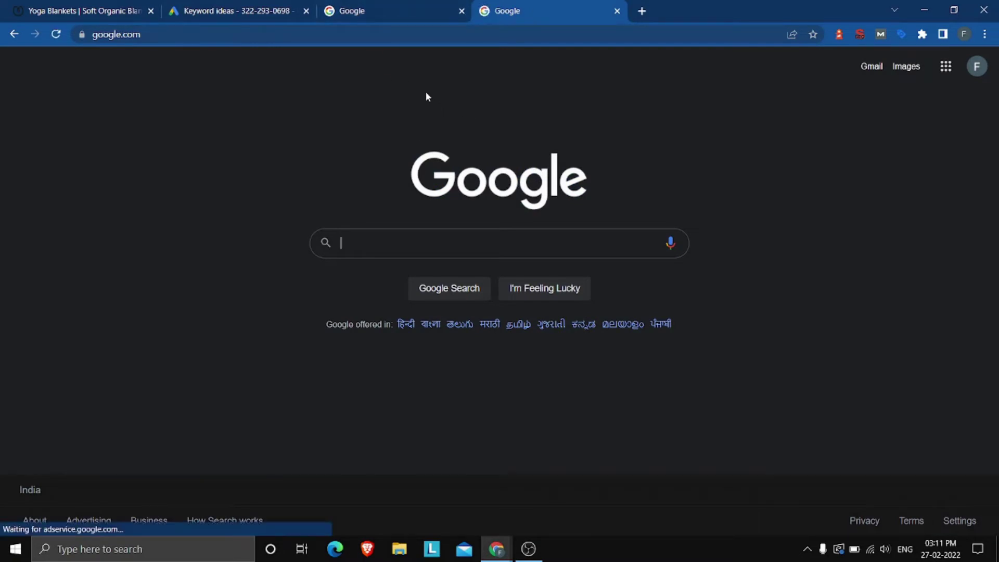
{"action": "type", "text": "yoga blanket"}
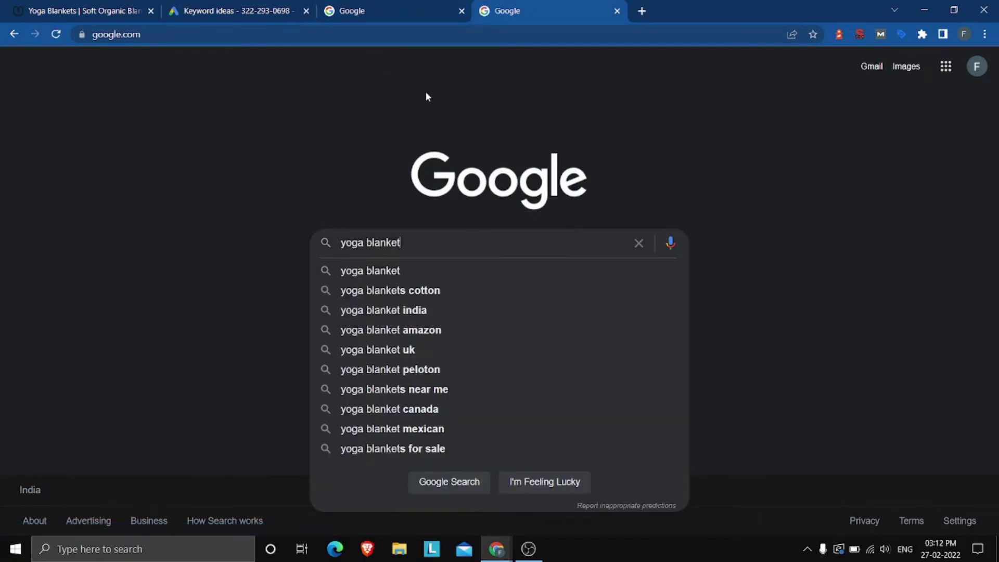
{"action": "key", "text": "Down"}
{"action": "key", "text": "Down"}
{"action": "key", "text": "Down"}
{"action": "key", "text": "Down"}
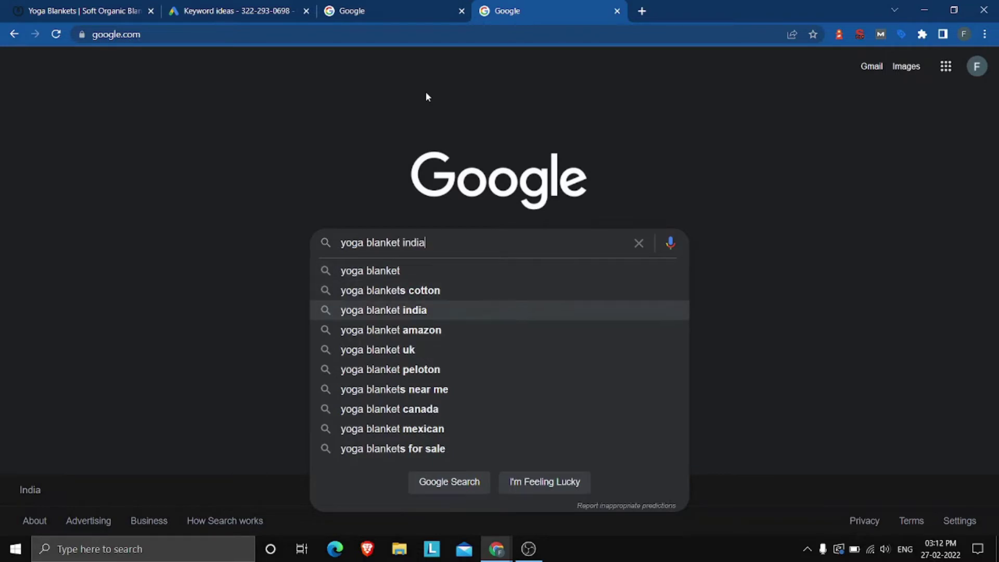
{"action": "key", "text": "Up"}
{"action": "key", "text": "Up"}
{"action": "key", "text": "Up"}
{"action": "key", "text": "Up"}
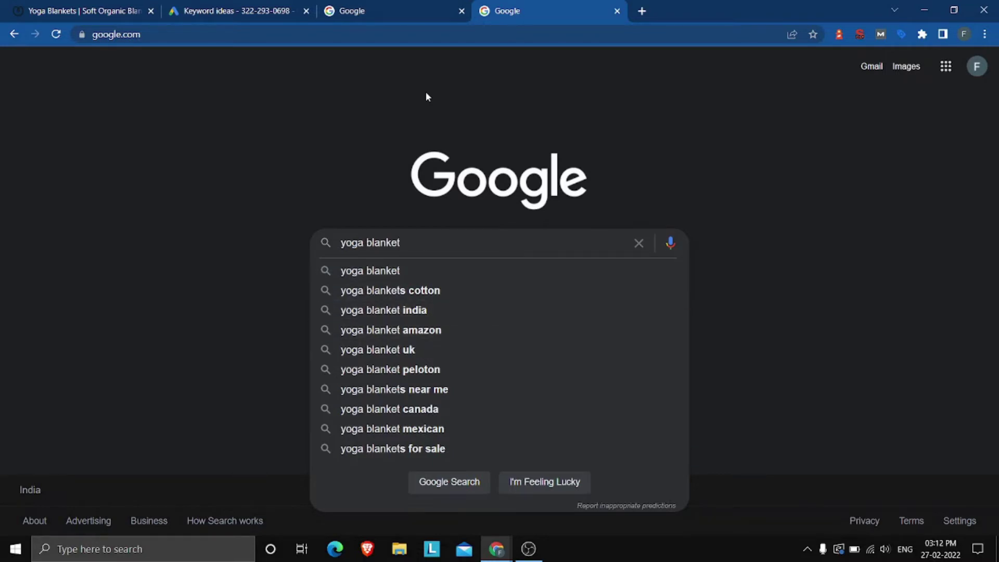
- Run the "yoga blanket" search, then expand and collapse the People also ask question "Why do yogis use Mexican blankets?"
{"action": "key", "text": "Return"}
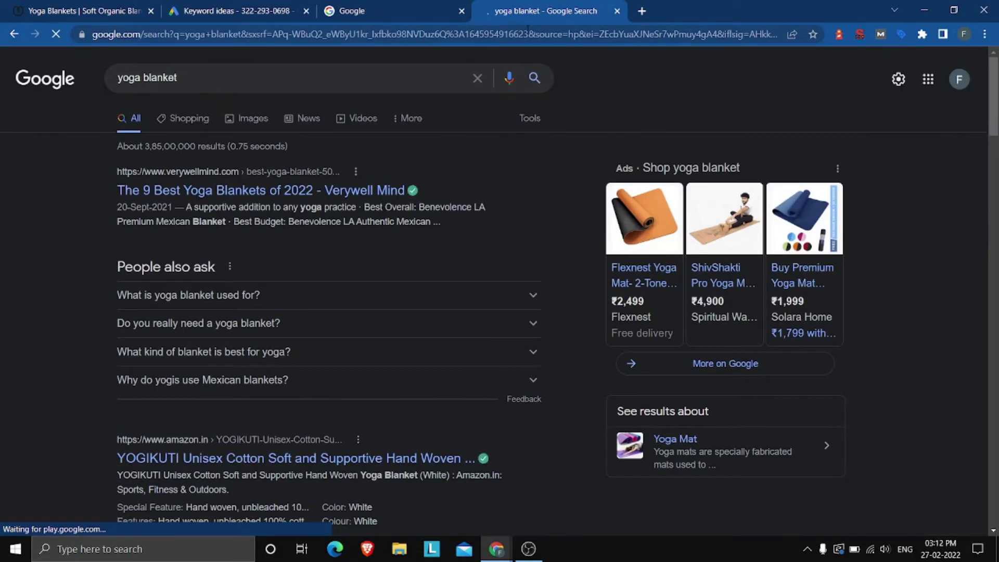
{"action": "scroll", "coordinate": [434, 394], "scroll_direction": "down", "scroll_amount": 6}
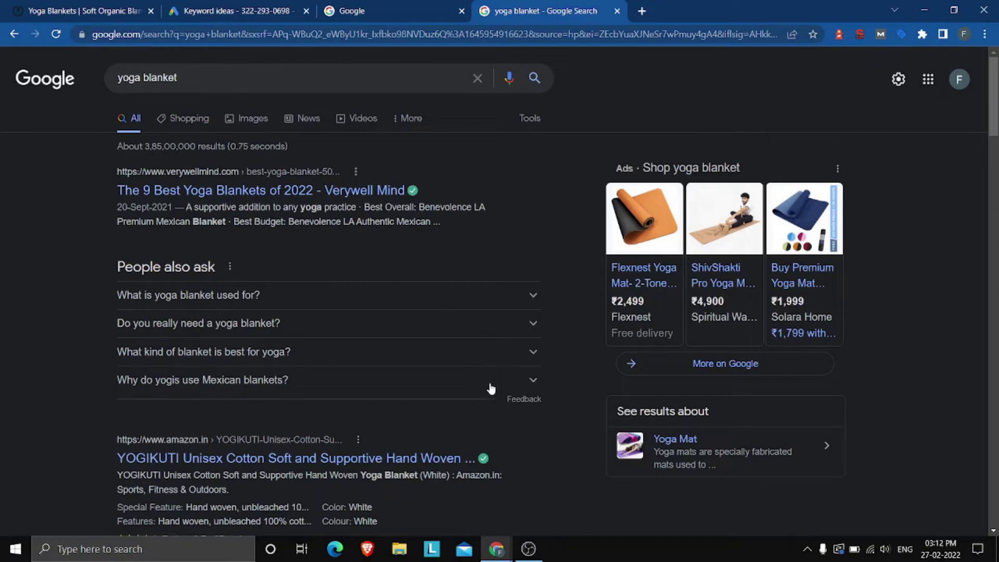
{"action": "scroll", "coordinate": [476, 387], "scroll_direction": "down", "scroll_amount": 5}
{"action": "scroll", "coordinate": [476, 388], "scroll_direction": "up", "scroll_amount": 5}
{"action": "left_click", "coordinate": [504, 381]}
{"action": "left_click", "coordinate": [504, 380]}
{"action": "scroll", "coordinate": [504, 383], "scroll_direction": "down", "scroll_amount": 1}
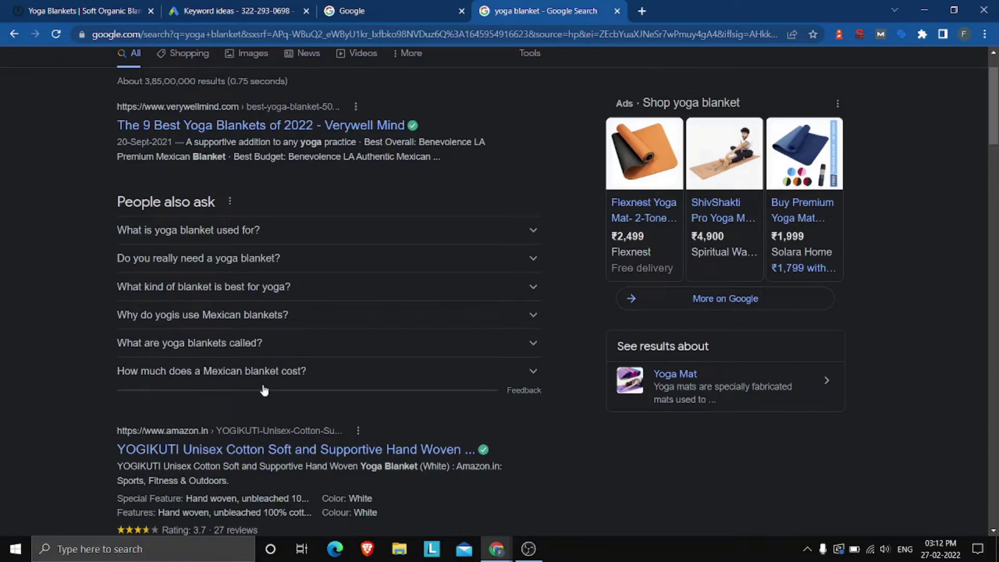
- Review the related searches for "yoga blanket" at the end of the results page
{"action": "scroll", "coordinate": [463, 385], "scroll_direction": "down", "scroll_amount": 15}
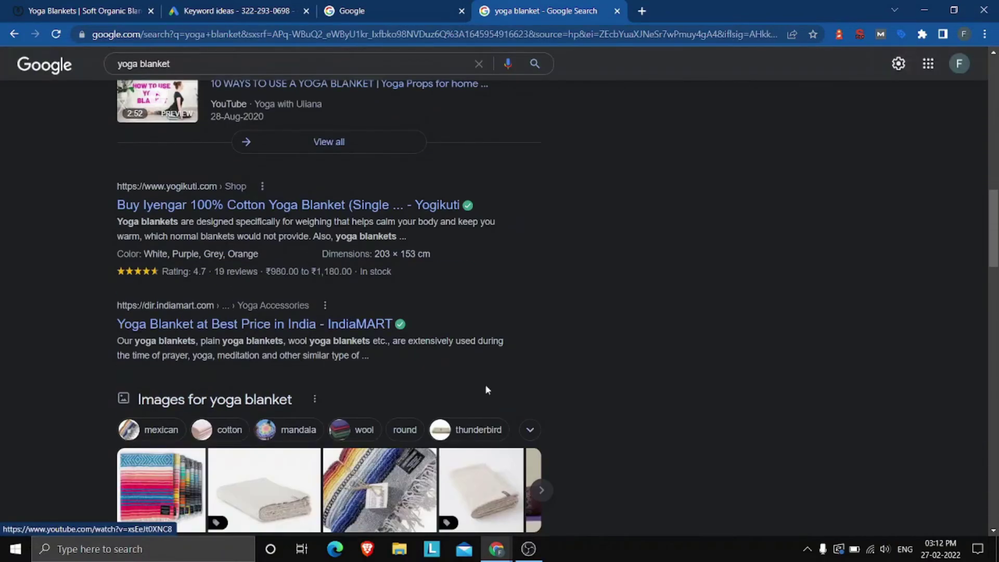
{"action": "scroll", "coordinate": [695, 358], "scroll_direction": "down", "scroll_amount": 20}
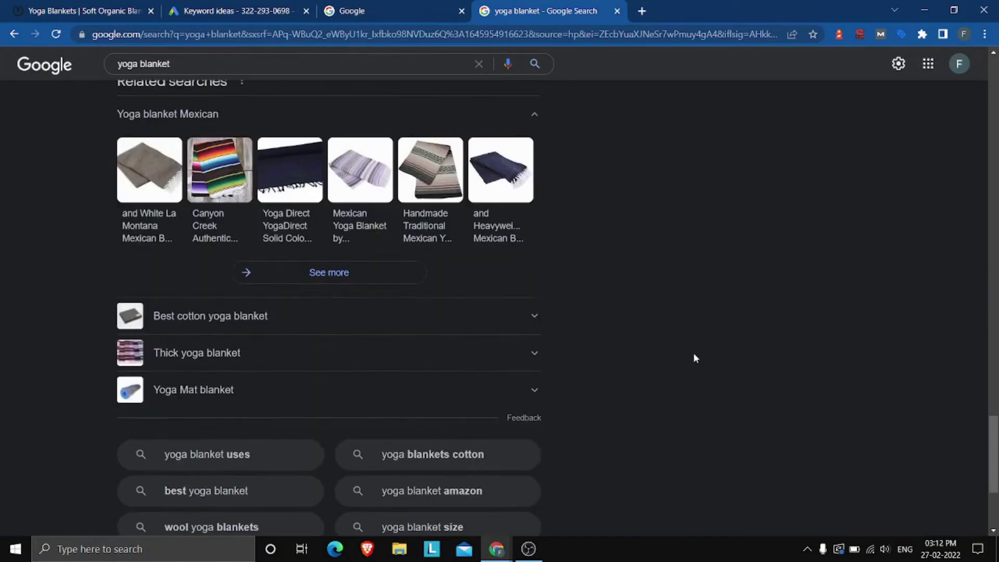
{"action": "scroll", "coordinate": [694, 356], "scroll_direction": "up", "scroll_amount": 1}
{"action": "scroll", "coordinate": [694, 356], "scroll_direction": "down", "scroll_amount": 2}
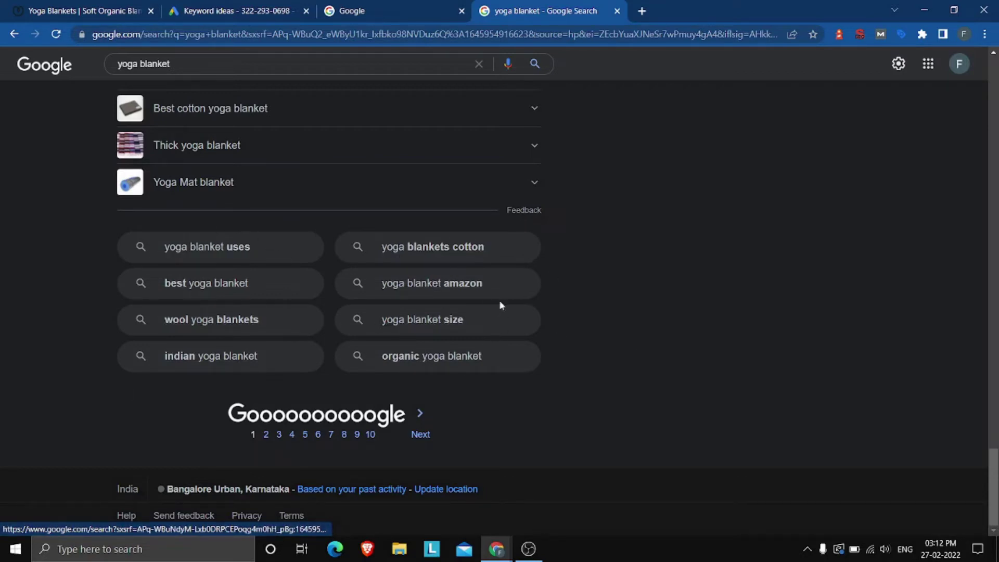
{"action": "scroll", "coordinate": [745, 280], "scroll_direction": "up", "scroll_amount": 2}
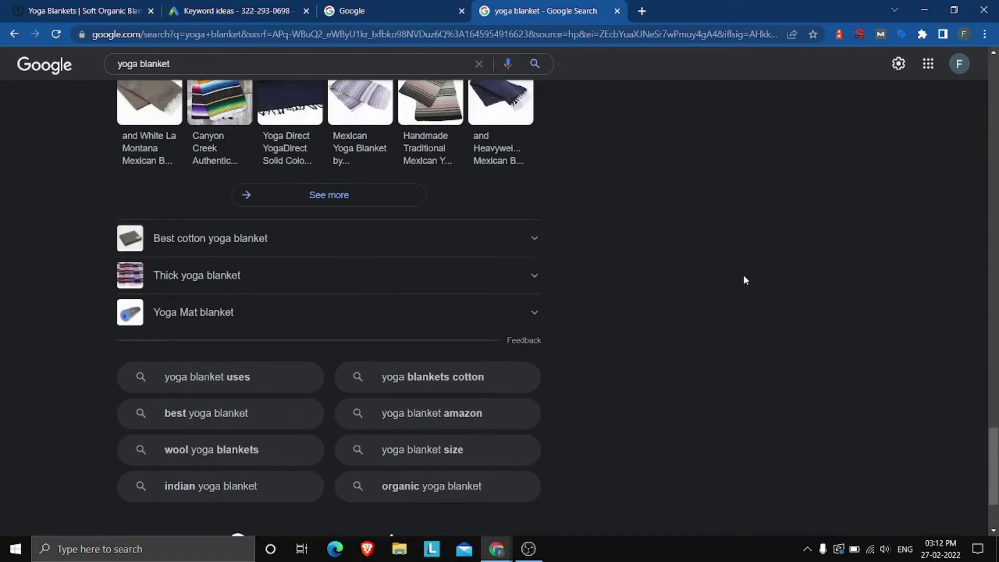
{"action": "scroll", "coordinate": [746, 280], "scroll_direction": "down", "scroll_amount": 2}
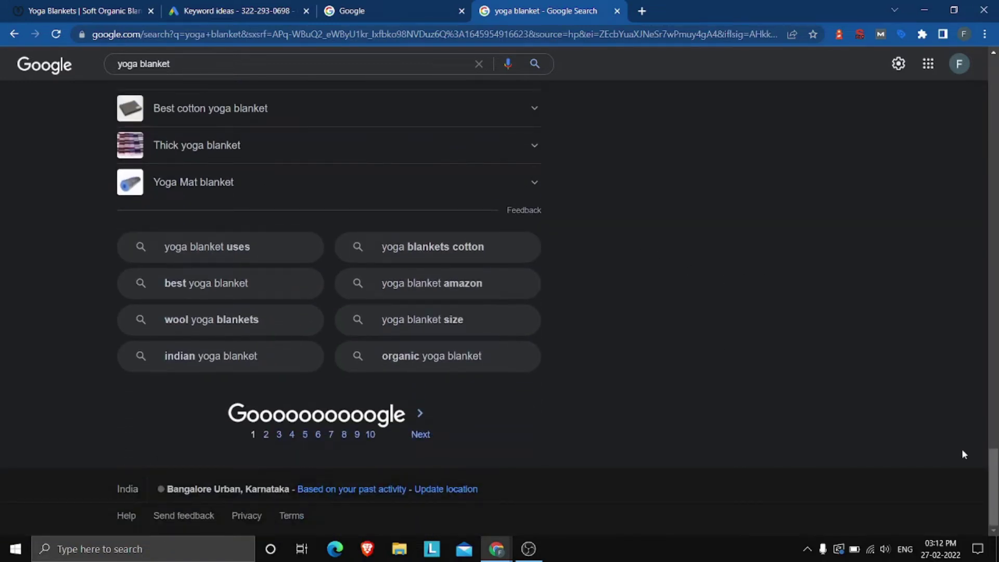
{"action": "scroll", "coordinate": [994, 447], "scroll_direction": "up", "scroll_amount": 20}
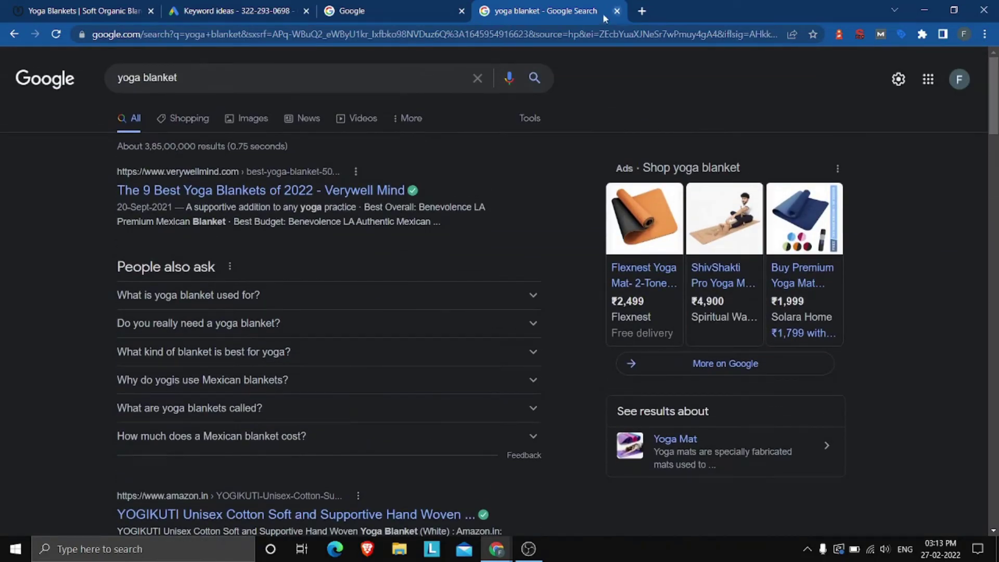
- Switch to the incognito window with the LSIGraph analysis and close it
{"action": "mouse_move", "coordinate": [506, 536]}
{"action": "left_click", "coordinate": [530, 495]}
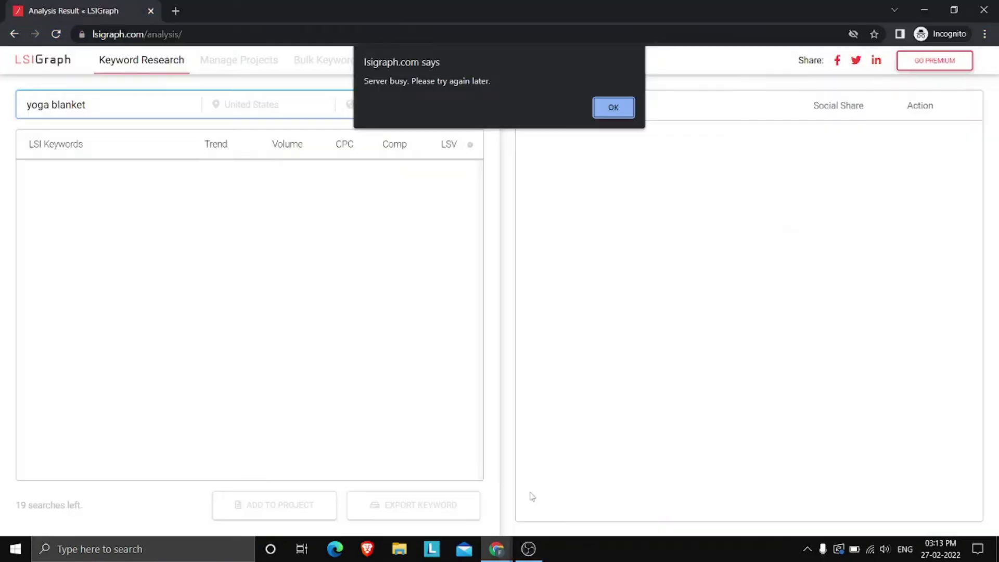
{"action": "left_click", "coordinate": [977, 7]}
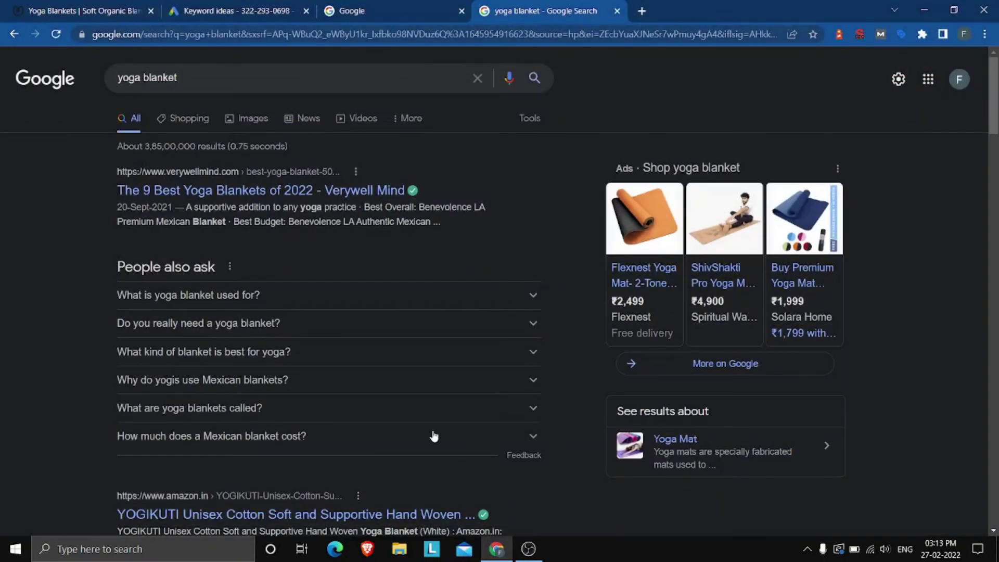
- Reorder the browser tabs so the blank Google tab follows the "yoga blanket" results, and show those results
{"action": "scroll", "coordinate": [357, 316], "scroll_direction": "down", "scroll_amount": 1}
{"action": "scroll", "coordinate": [341, 332], "scroll_direction": "up", "scroll_amount": 1}
{"action": "left_click", "coordinate": [406, 8]}
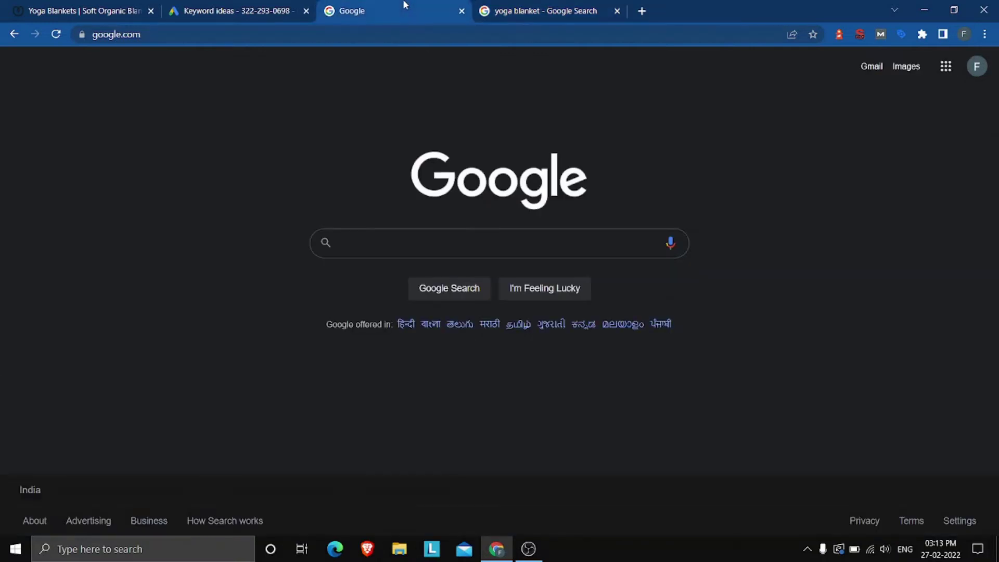
{"action": "left_click_drag", "start_coordinate": [408, 6], "coordinate": [498, 5]}
{"action": "left_click", "coordinate": [367, 8]}
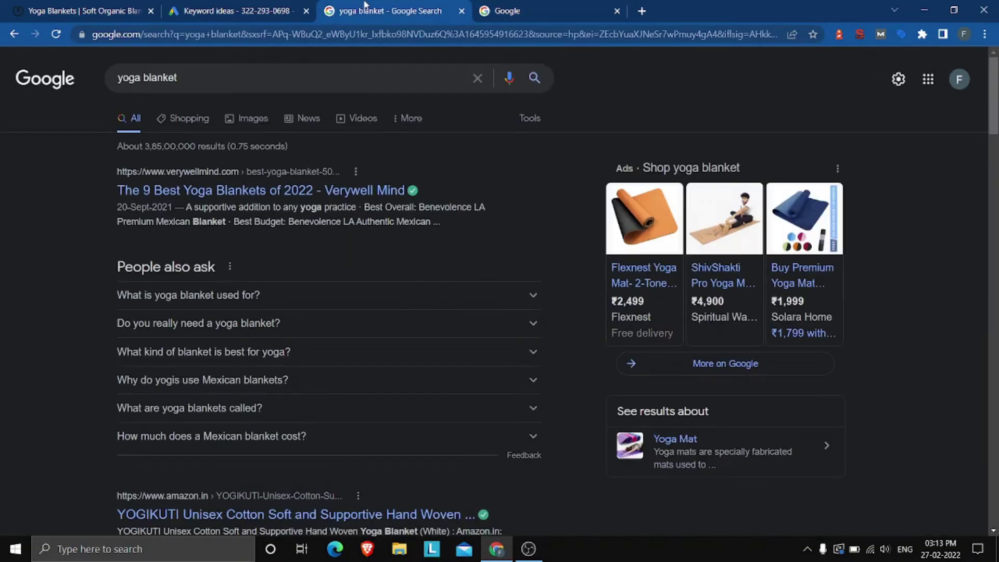
- Switch between the Keyword Planner ideas and the Google tabs, ending on the keyword ideas list
{"action": "left_click", "coordinate": [232, 10]}
{"action": "left_click", "coordinate": [440, 7]}
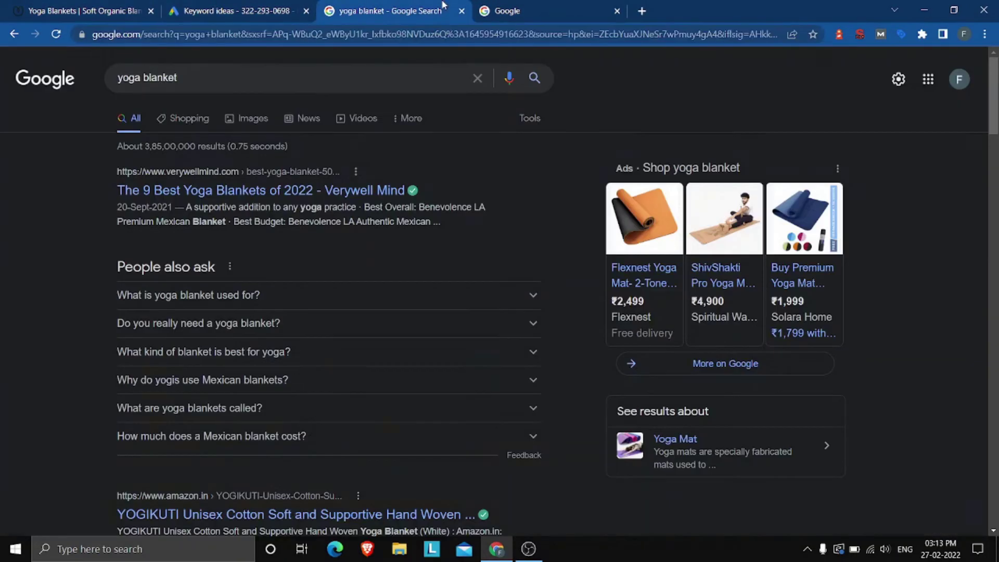
{"action": "left_click", "coordinate": [552, 8]}
{"action": "left_click", "coordinate": [362, 5]}
{"action": "left_click", "coordinate": [224, 6]}
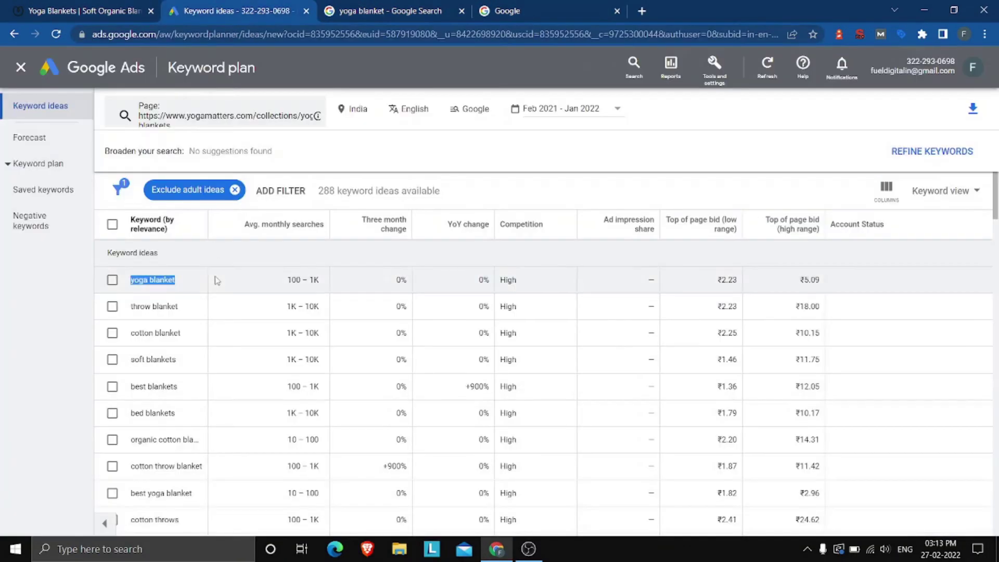
- Go back to the "yoga blanket" results and re-examine the related searches at their end
{"action": "left_click", "coordinate": [378, 6]}
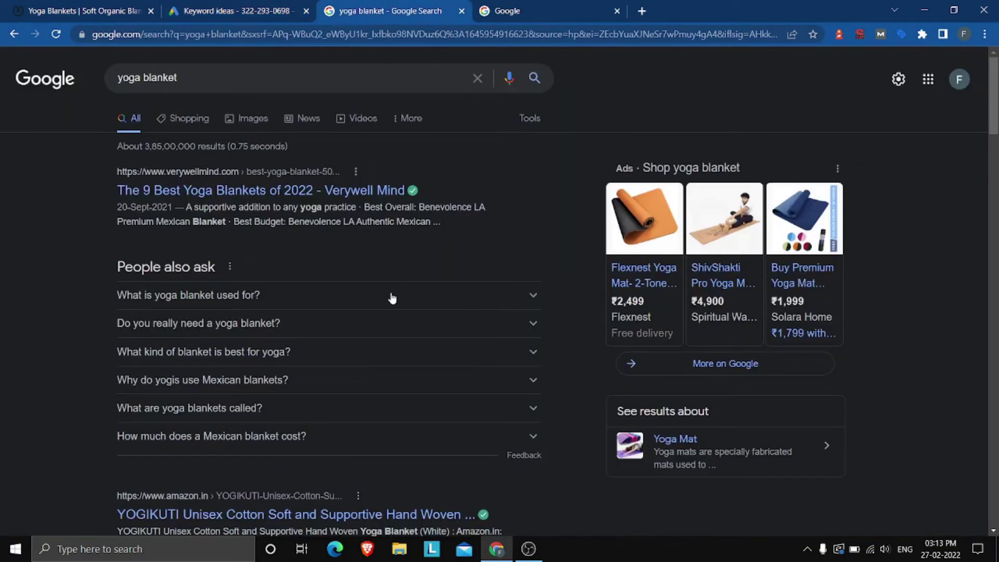
{"action": "scroll", "coordinate": [392, 298], "scroll_direction": "down", "scroll_amount": 15}
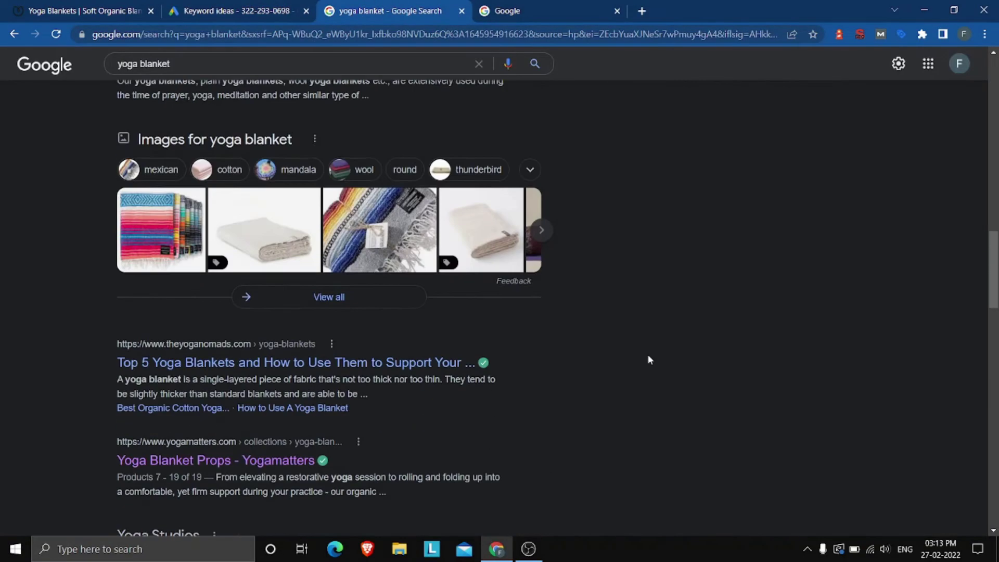
{"action": "scroll", "coordinate": [649, 360], "scroll_direction": "down", "scroll_amount": 20}
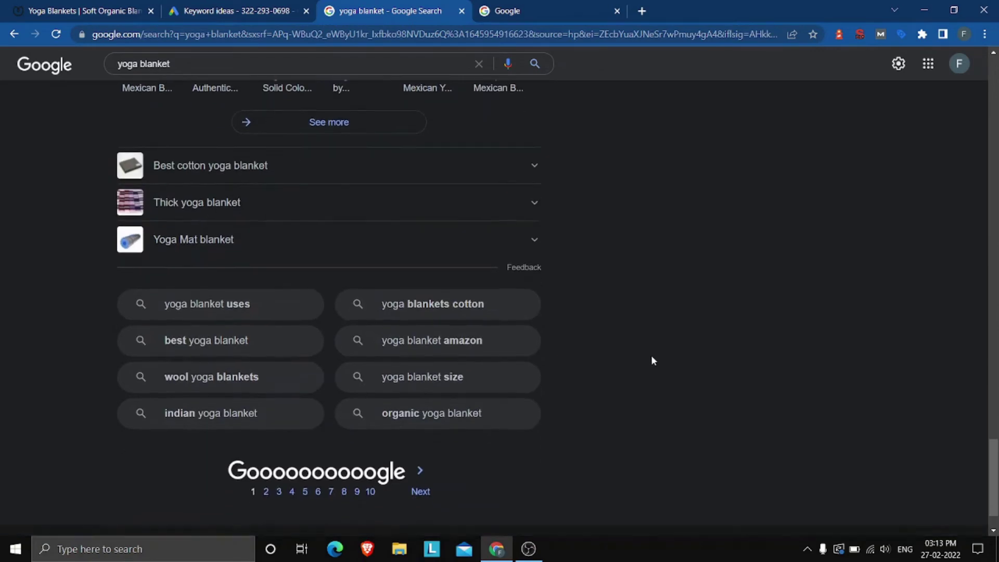
{"action": "scroll", "coordinate": [652, 359], "scroll_direction": "down", "scroll_amount": 2}
{"action": "scroll", "coordinate": [654, 357], "scroll_direction": "up", "scroll_amount": 5}
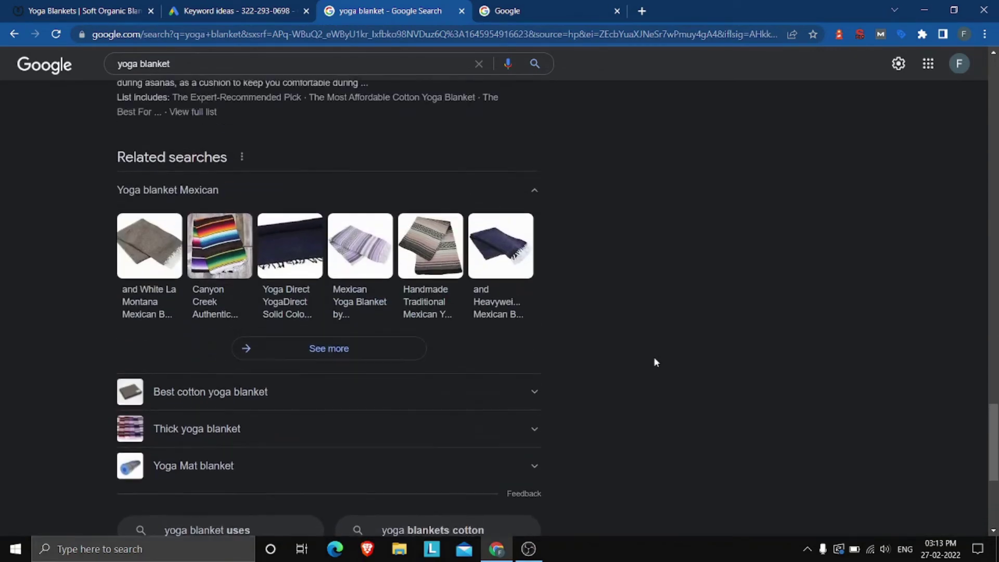
{"action": "scroll", "coordinate": [654, 357], "scroll_direction": "down", "scroll_amount": 6}
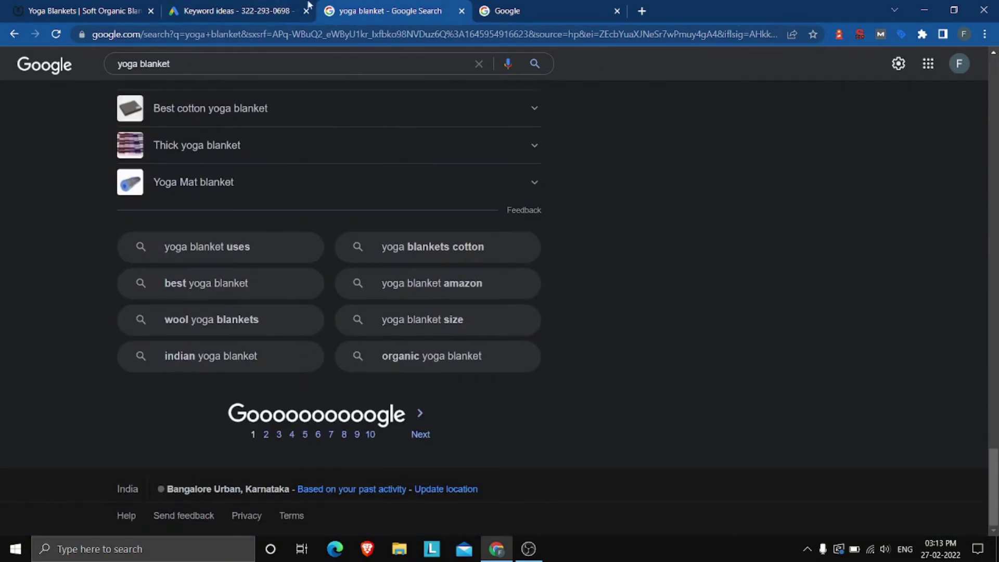
- Revisit the Keyword Planner ideas and return to the blank Google tab
{"action": "left_click", "coordinate": [229, 10]}
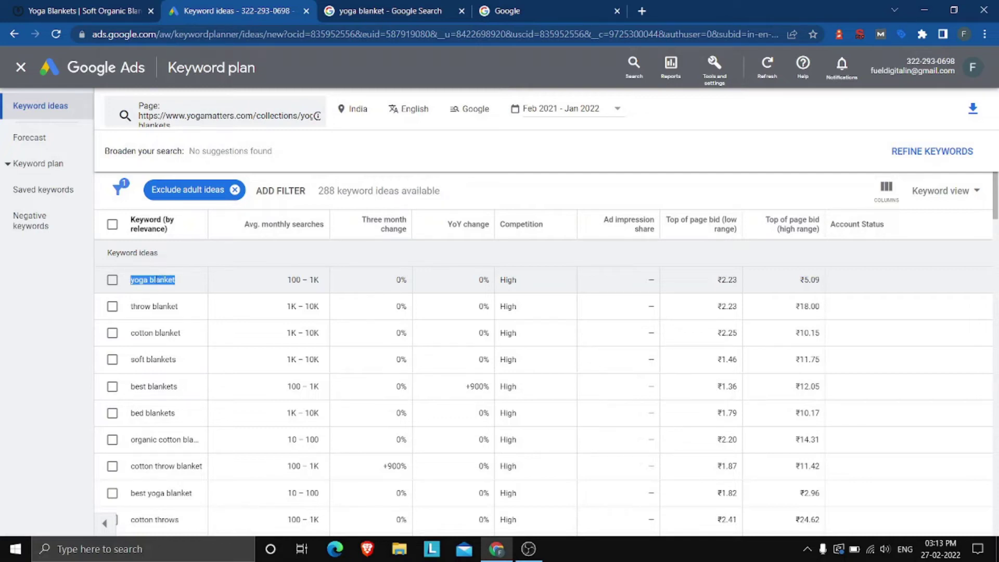
{"action": "left_click", "coordinate": [500, 11]}
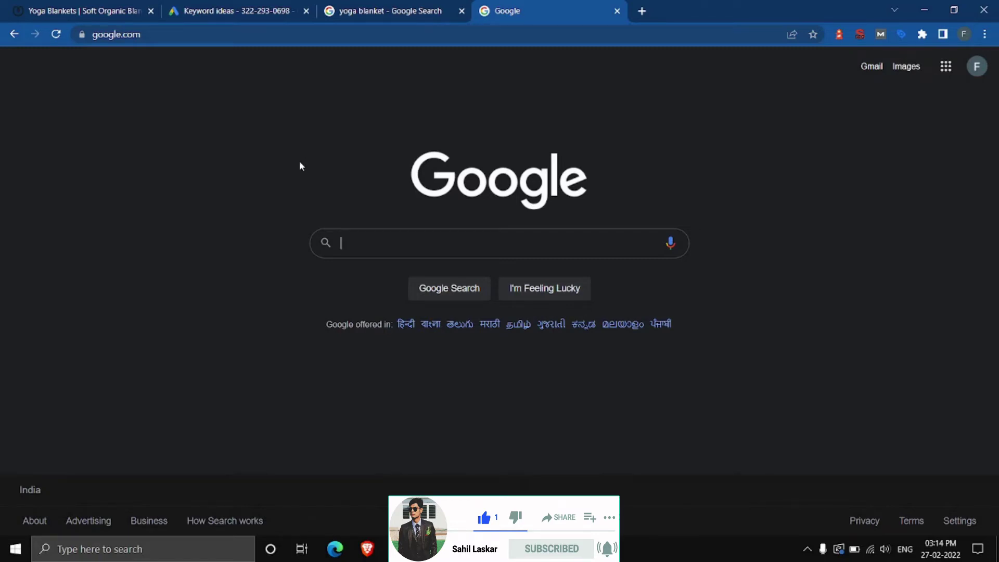
{"action": "left_click", "coordinate": [209, 12]}
{"action": "left_click", "coordinate": [533, 6]}
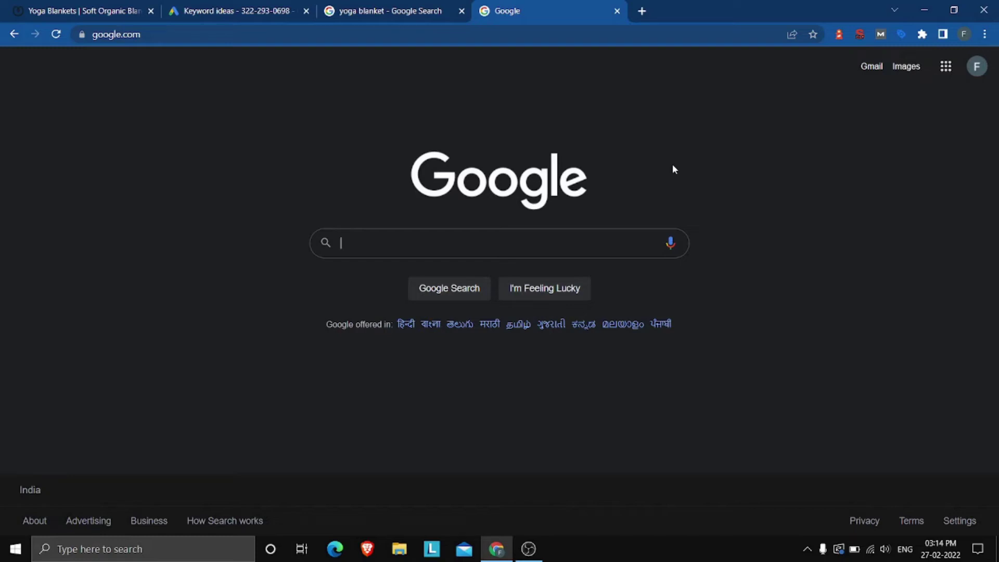
{"action": "left_click", "coordinate": [236, 11]}
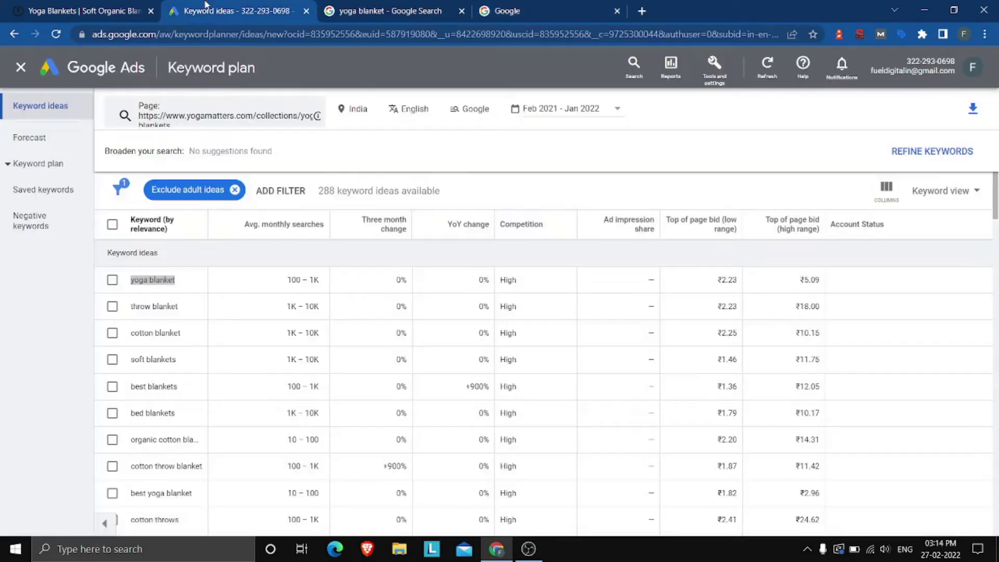
{"action": "left_click", "coordinate": [540, 7]}
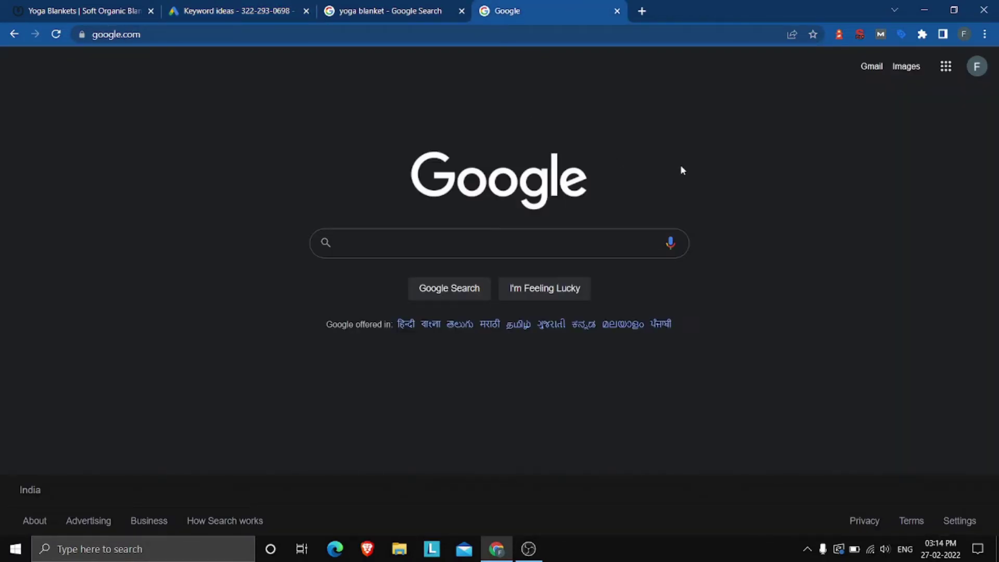
{"action": "type", "text": "intitlke"}
{"action": "key", "text": "BackSpace"}
{"action": "key", "text": "BackSpace"}
{"action": "key", "text": "BackSpace"}
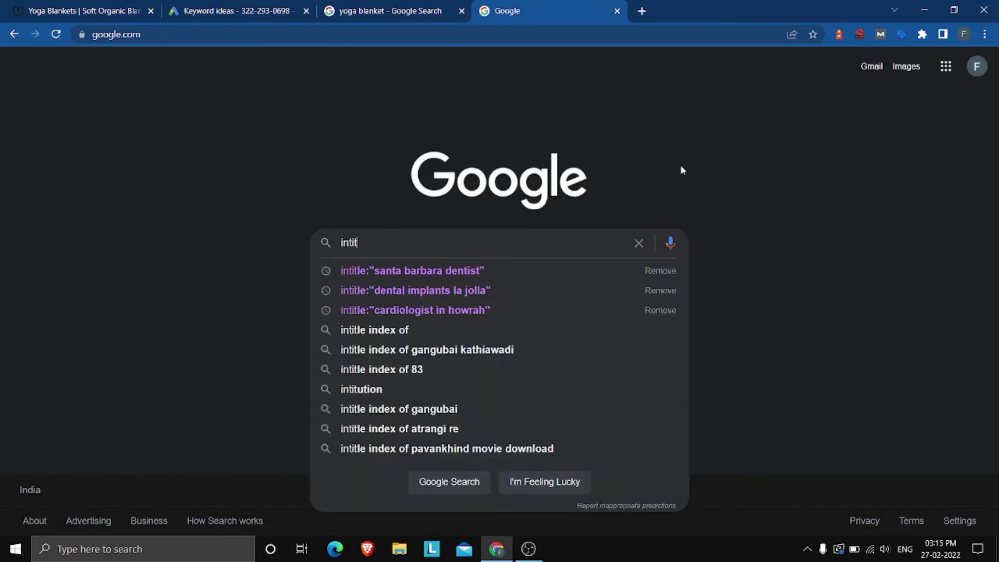
{"action": "type", "text": "l"}
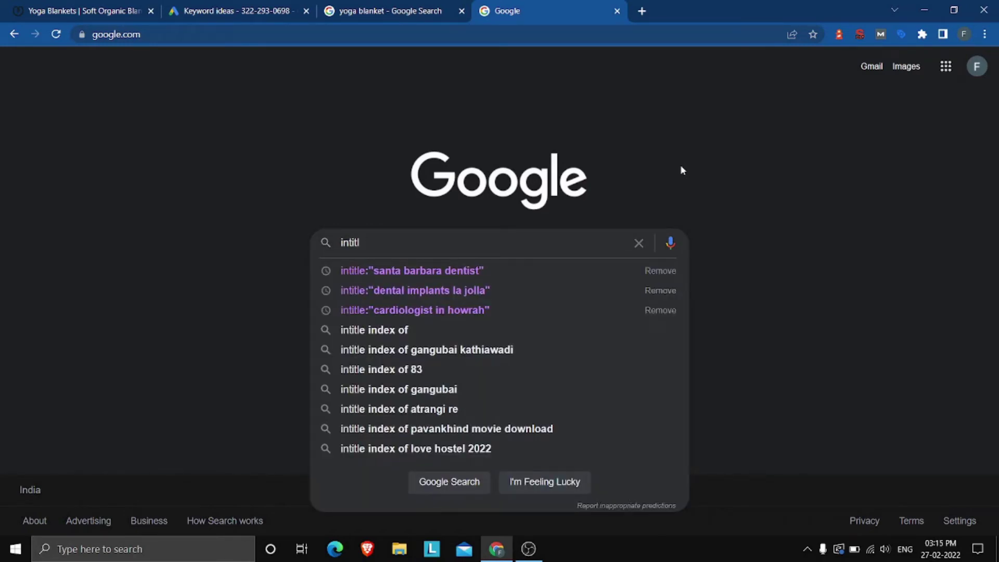
{"action": "key", "text": "BackSpace"}
{"action": "key", "text": "BackSpace"}
{"action": "key", "text": "BackSpace"}
{"action": "key", "text": "BackSpace"}
{"action": "key", "text": "BackSpace"}
{"action": "key", "text": "BackSpace"}
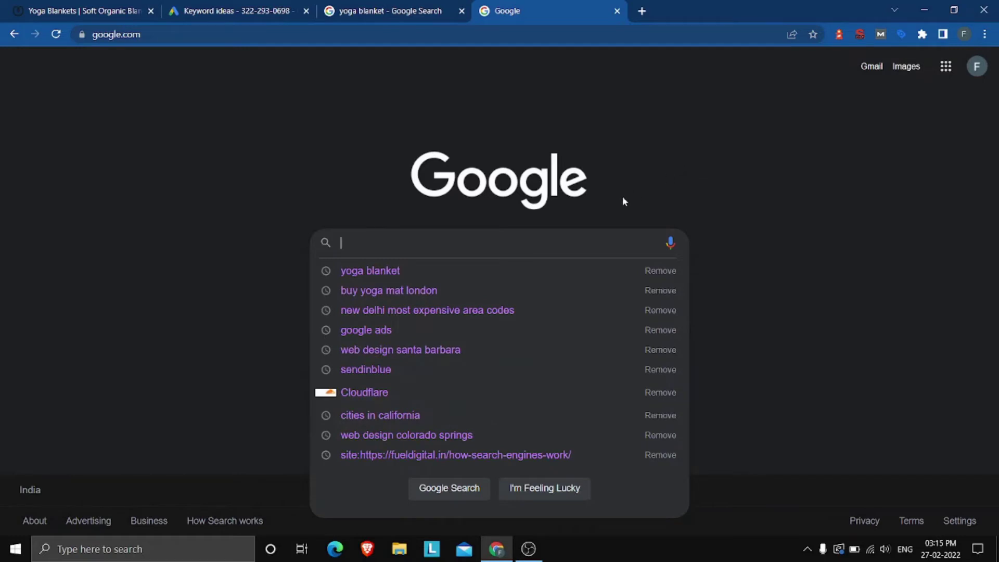
{"action": "type", "text": "i"}
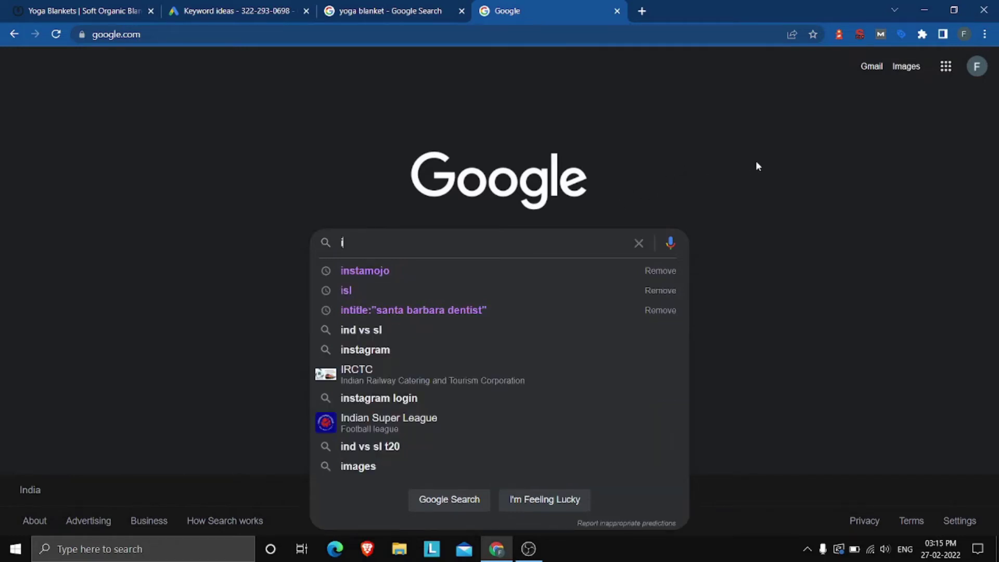
{"action": "key", "text": "BackSpace"}
- Search Google for intitle:"yoga blanket" from the blank Google tab
{"action": "type", "text": "yoga blanket"}
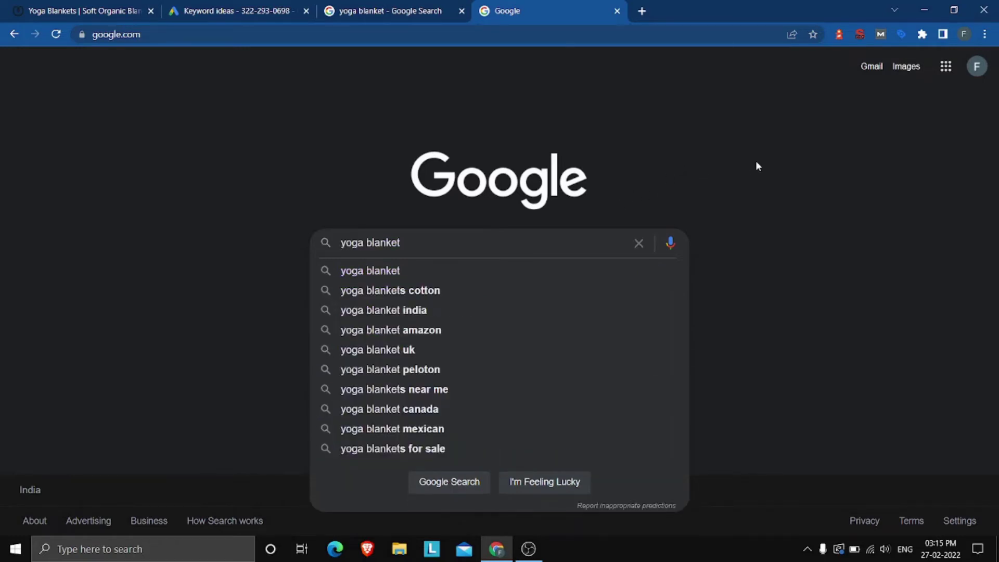
{"action": "key", "text": "Left"}
{"action": "key", "text": "Left"}
{"action": "key", "text": "Left"}
{"action": "key", "text": "Left"}
{"action": "key", "text": "Left"}
{"action": "key", "text": "Left"}
{"action": "type", "text": "intitle"}
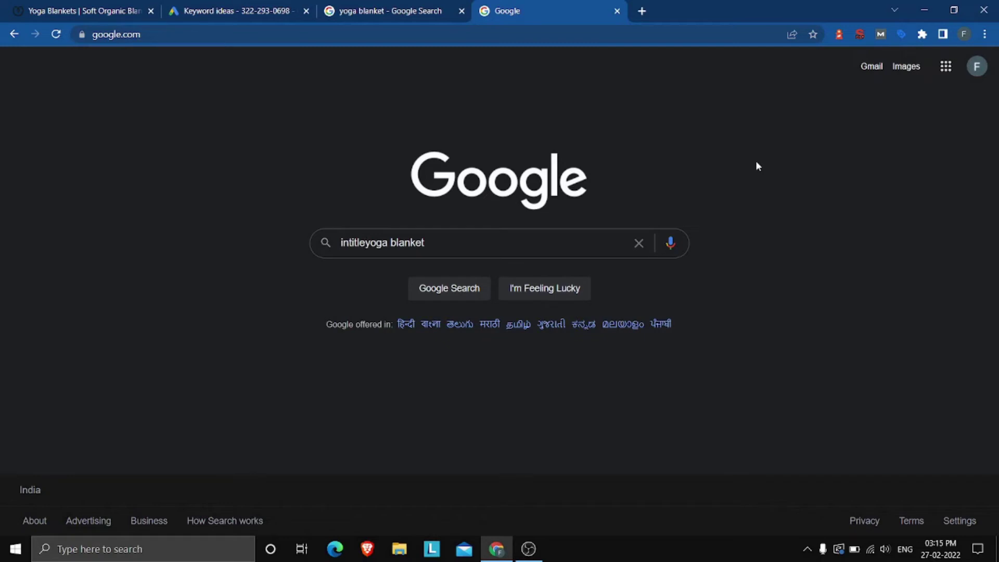
{"action": "type", "text": ":\""}
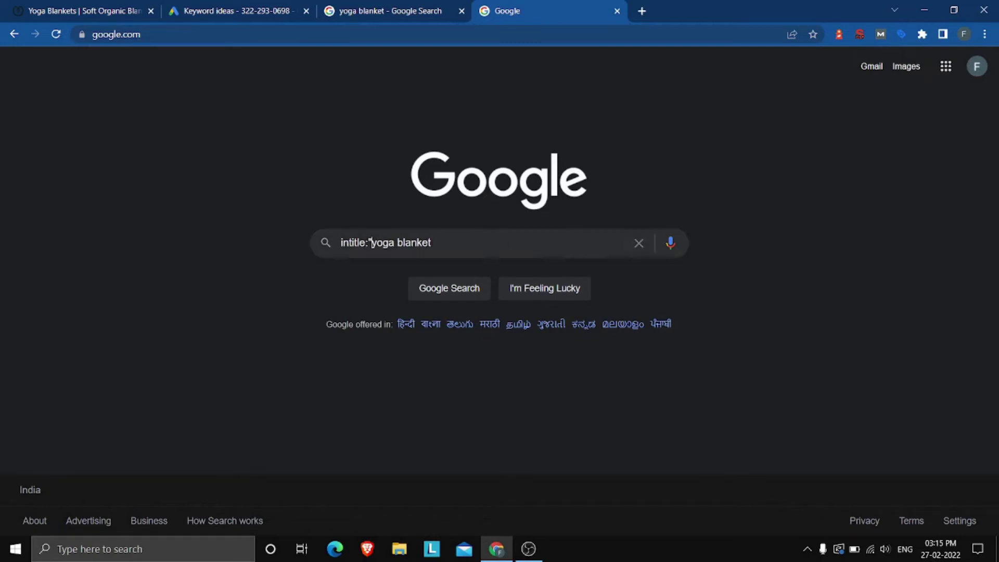
{"action": "type", "text": "\""}
{"action": "key", "text": "Return"}
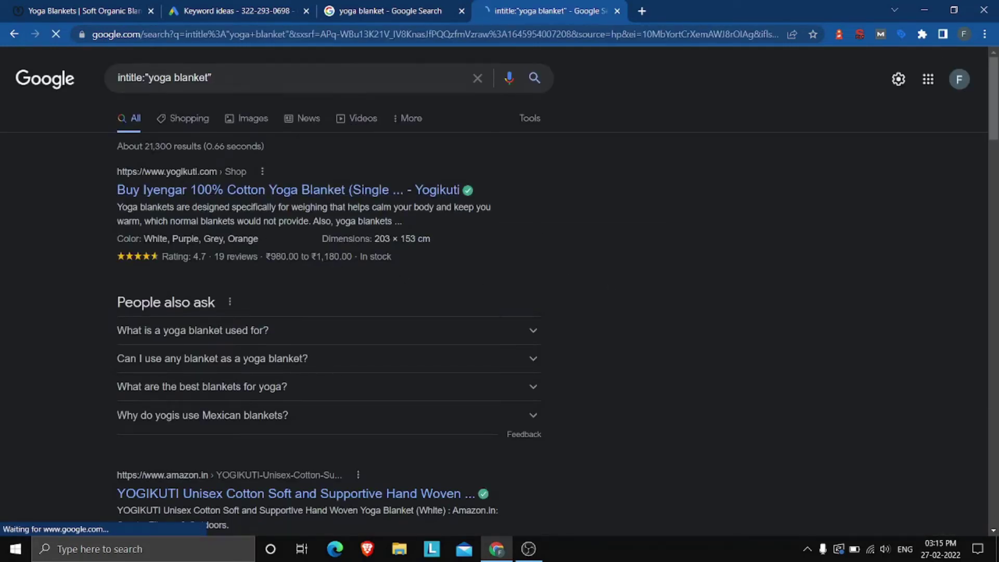
- Examine the number of results and the listings for the intitle:"yoga blanket" search
{"action": "left_click_drag", "start_coordinate": [143, 146], "coordinate": [171, 147]}
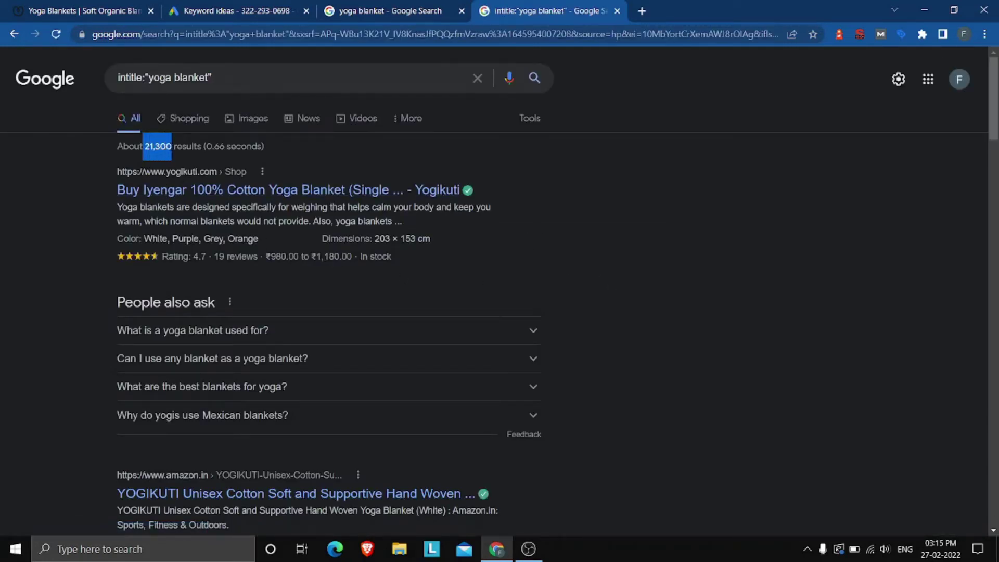
{"action": "left_click", "coordinate": [741, 201]}
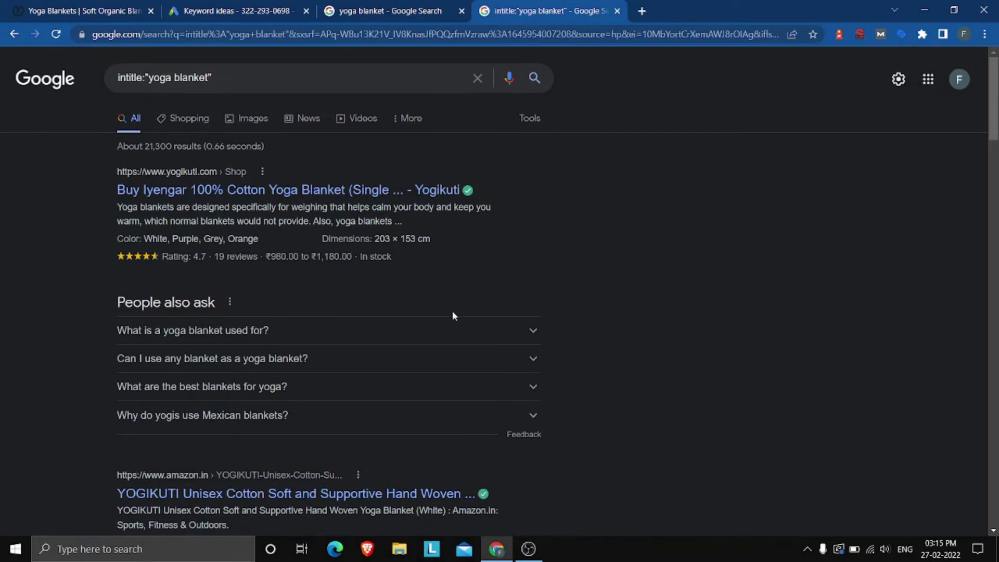
{"action": "scroll", "coordinate": [699, 295], "scroll_direction": "down", "scroll_amount": 5}
{"action": "scroll", "coordinate": [699, 296], "scroll_direction": "up", "scroll_amount": 5}
- Compare the related searches of the plain "yoga blanket" results with the intitle:"yoga blanket" results
{"action": "left_click", "coordinate": [388, 11]}
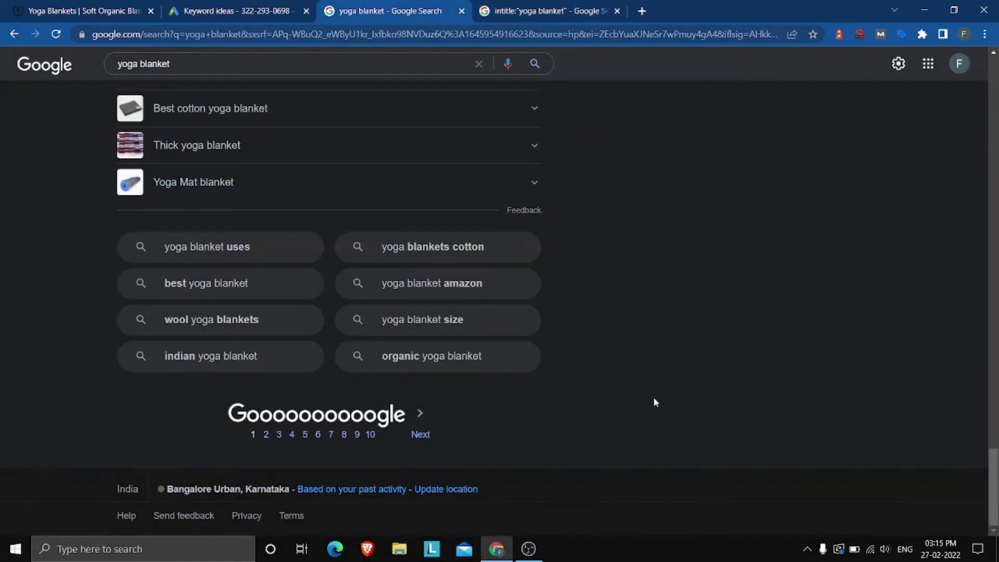
{"action": "left_click", "coordinate": [539, 9]}
{"action": "left_click", "coordinate": [327, 6]}
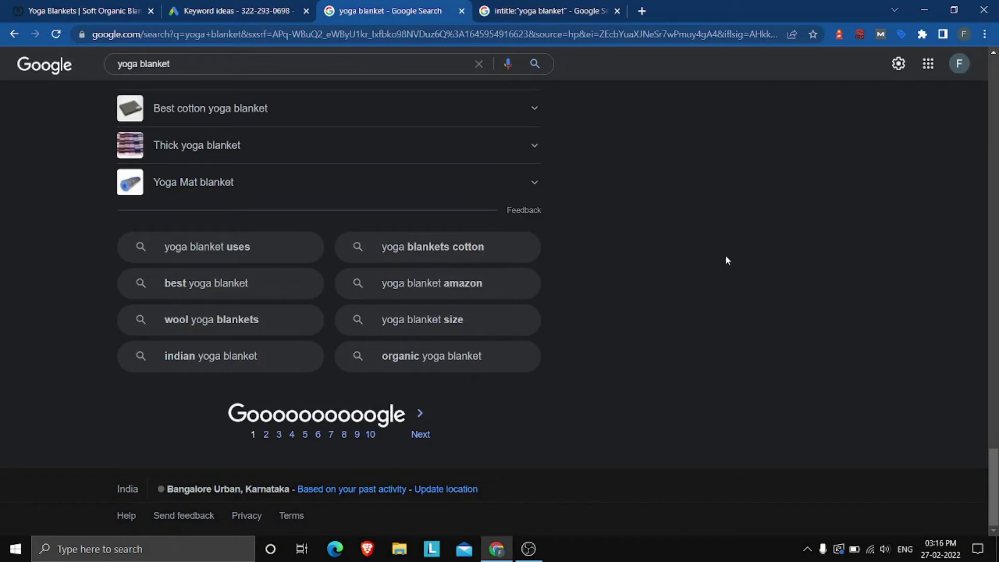
{"action": "left_click", "coordinate": [573, 5]}
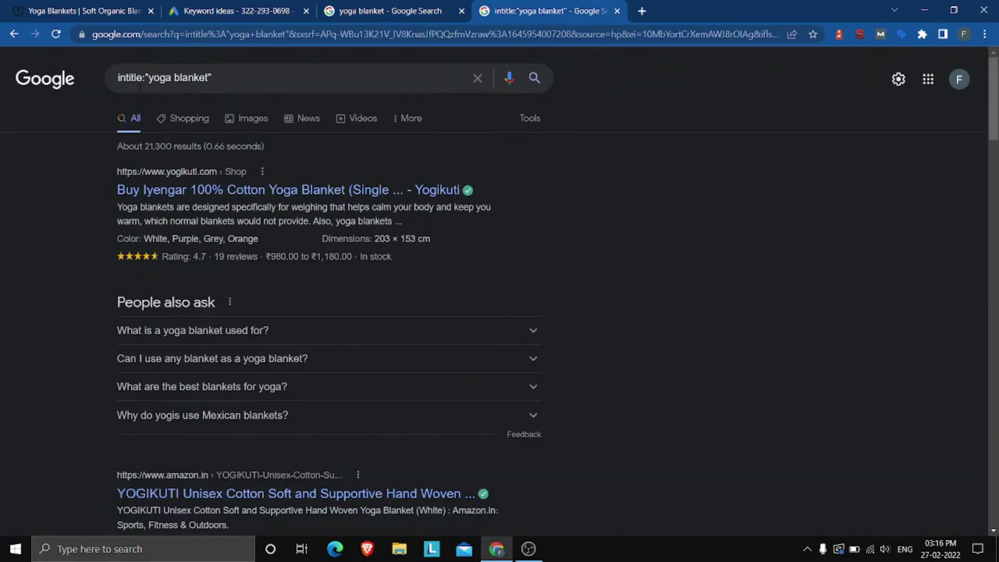
- Copy the question "What is yoga blanket used for?" from People also ask in the plain "yoga blanket" results
{"action": "left_click", "coordinate": [409, 8]}
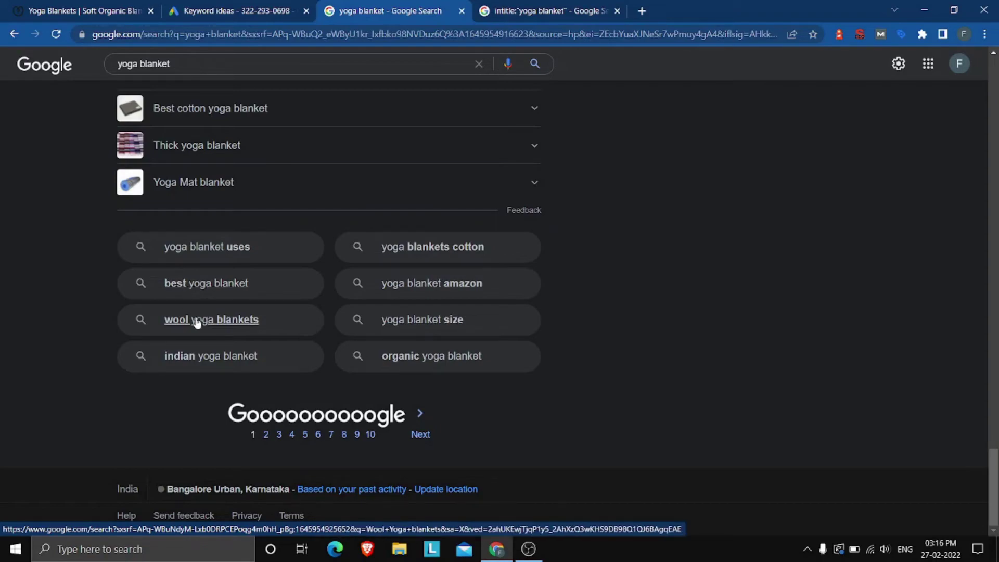
{"action": "scroll", "coordinate": [855, 360], "scroll_direction": "up", "scroll_amount": 15}
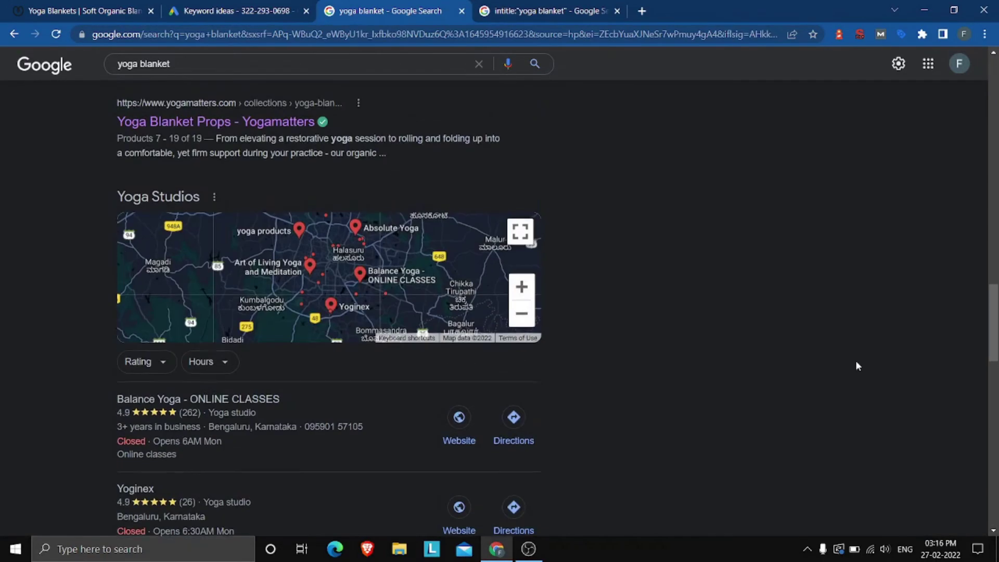
{"action": "scroll", "coordinate": [858, 366], "scroll_direction": "up", "scroll_amount": 20}
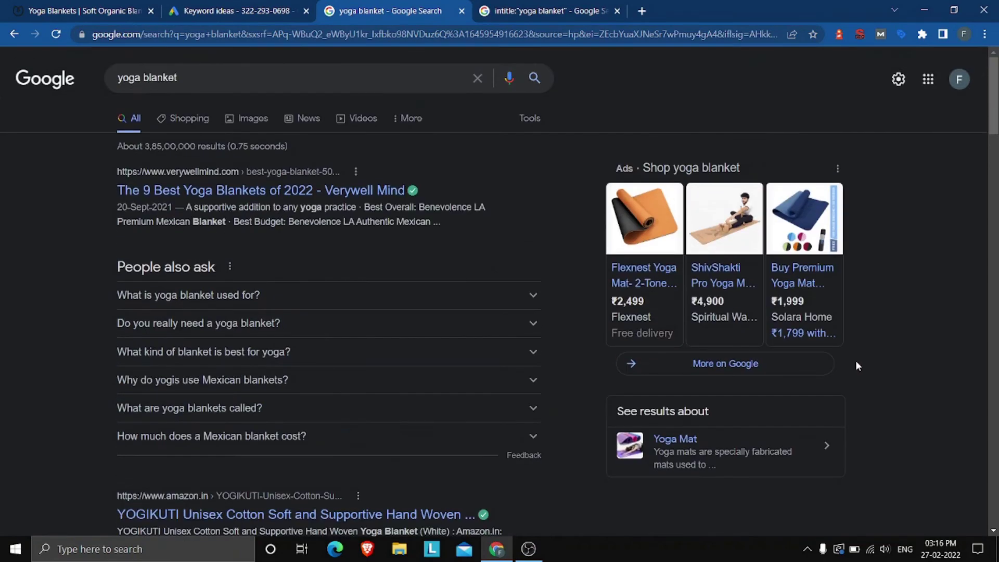
{"action": "scroll", "coordinate": [856, 366], "scroll_direction": "down", "scroll_amount": 1}
{"action": "scroll", "coordinate": [856, 366], "scroll_direction": "up", "scroll_amount": 1}
{"action": "left_click_drag", "start_coordinate": [96, 295], "coordinate": [247, 292]}
{"action": "key", "text": "ctrl+c"}
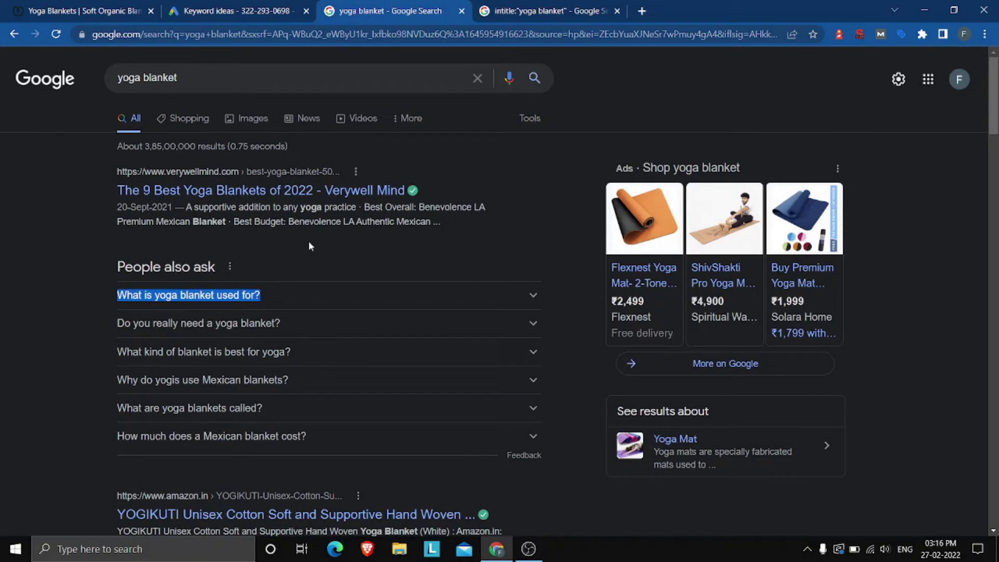
- Replace the quoted phrase in the intitle search with the copied question and search for intitle:"What is yoga blanket used for?"
{"action": "left_click", "coordinate": [551, 10]}
{"action": "left_click", "coordinate": [386, 5]}
{"action": "left_click", "coordinate": [529, 7]}
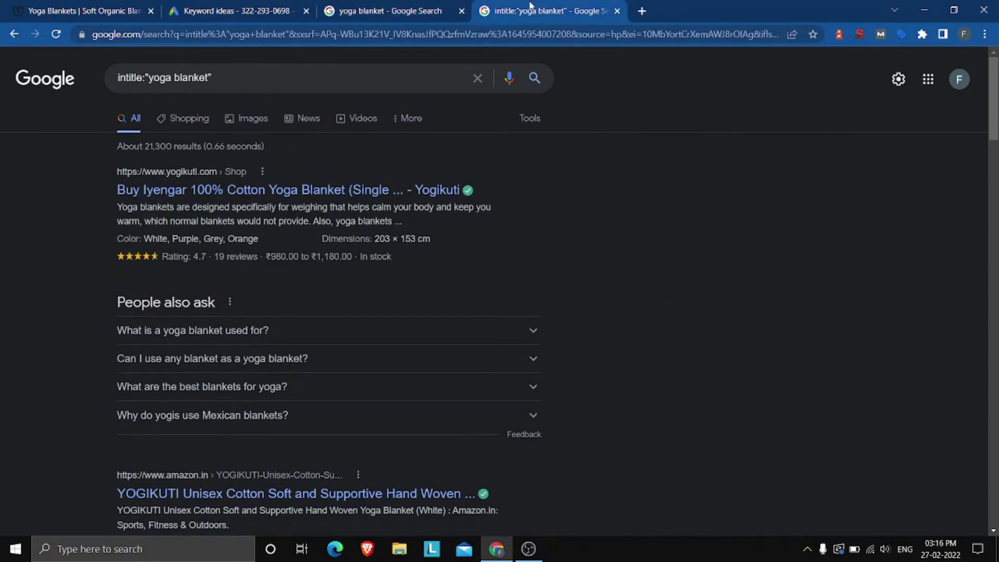
{"action": "left_click_drag", "start_coordinate": [208, 78], "coordinate": [149, 77]}
{"action": "key", "text": "ctrl+v"}
{"action": "key", "text": "Return"}
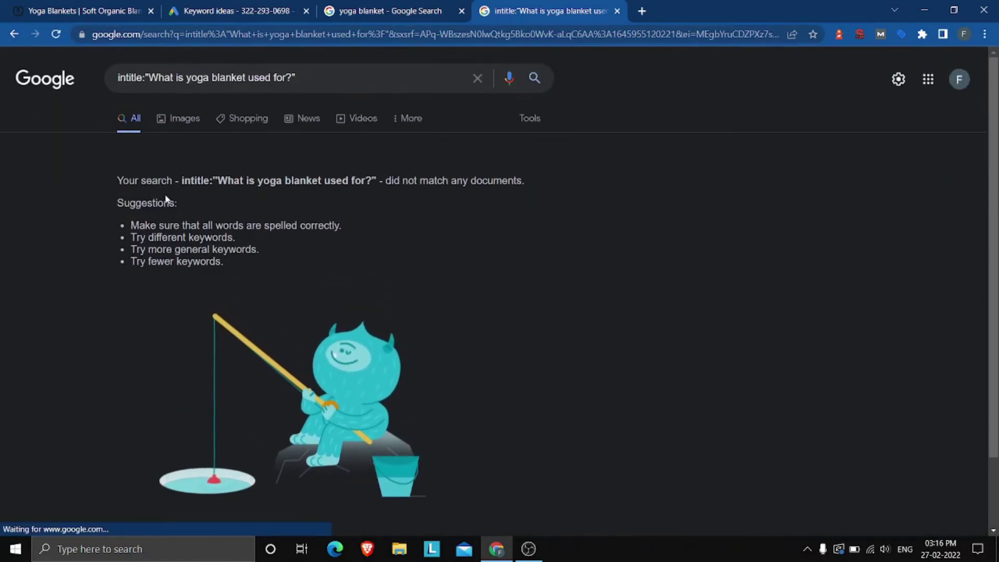
- Examine the results page of the intitle search for "What is yoga blanket used for?"
{"action": "left_click_drag", "start_coordinate": [117, 179], "coordinate": [280, 273]}
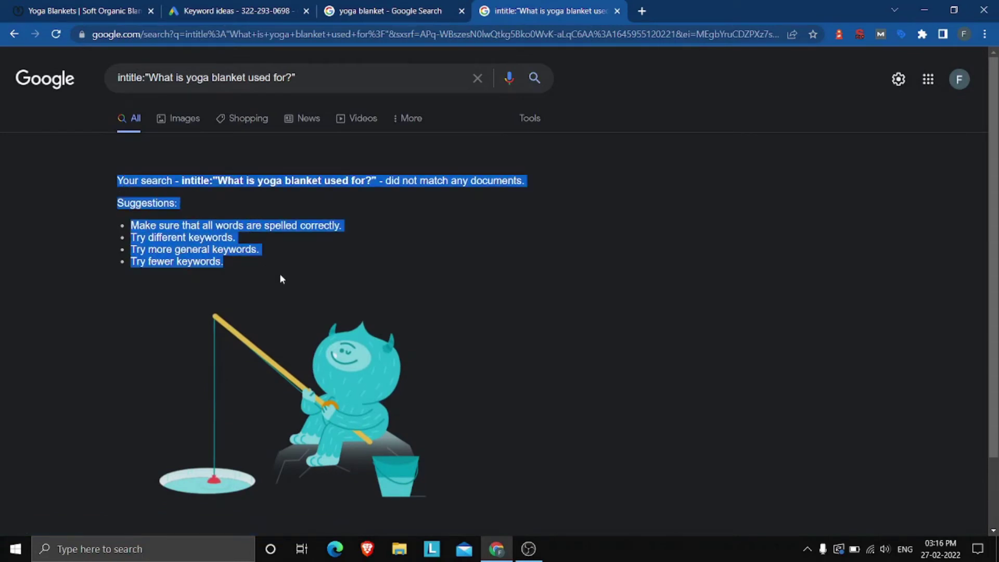
{"action": "left_click", "coordinate": [395, 350]}
{"action": "scroll", "coordinate": [589, 271], "scroll_direction": "down", "scroll_amount": 2}
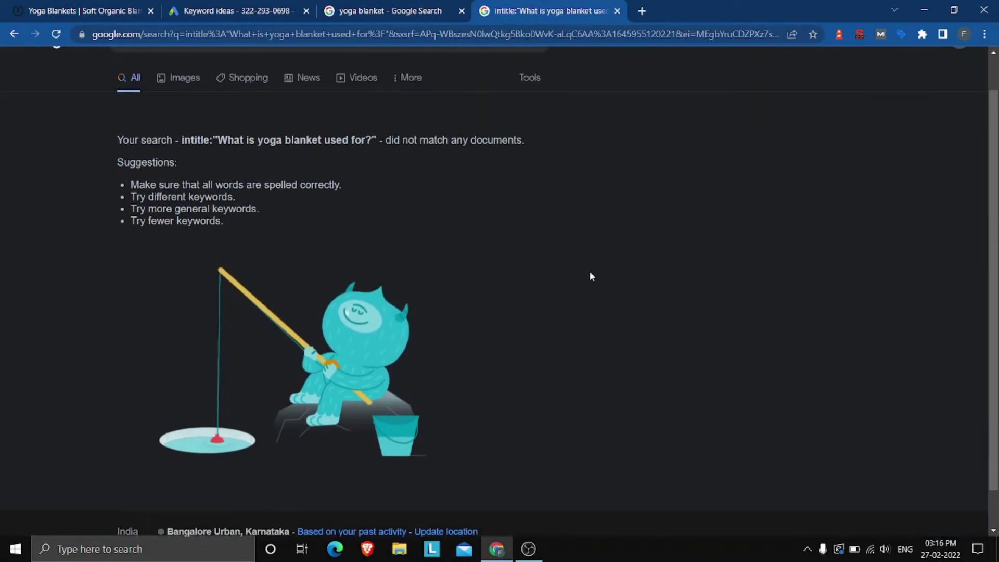
{"action": "scroll", "coordinate": [590, 270], "scroll_direction": "up", "scroll_amount": 2}
{"action": "scroll", "coordinate": [594, 277], "scroll_direction": "down", "scroll_amount": 2}
{"action": "scroll", "coordinate": [602, 279], "scroll_direction": "up", "scroll_amount": 2}
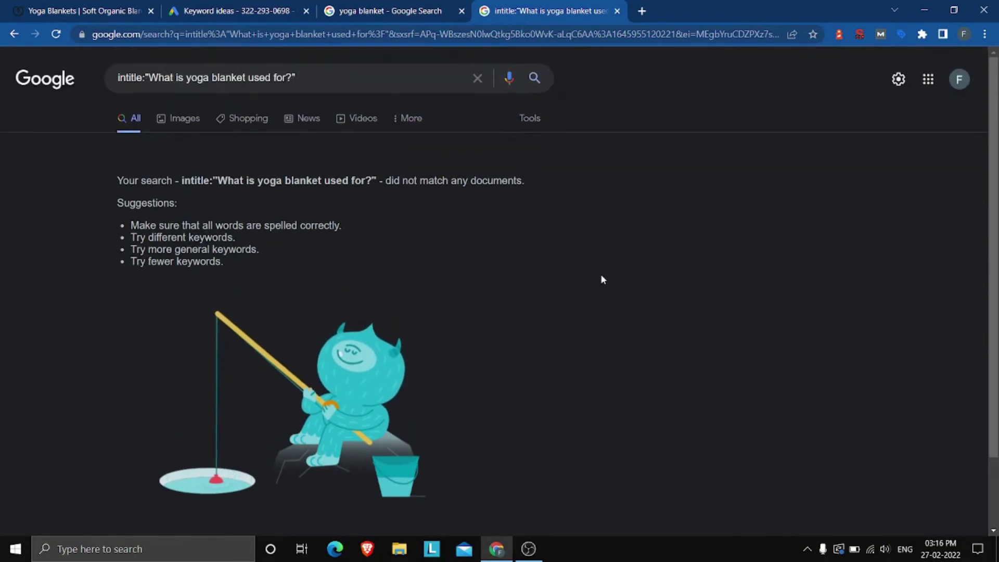
{"action": "scroll", "coordinate": [604, 280], "scroll_direction": "down", "scroll_amount": 2}
{"action": "scroll", "coordinate": [705, 292], "scroll_direction": "up", "scroll_amount": 2}
{"action": "scroll", "coordinate": [705, 292], "scroll_direction": "down", "scroll_amount": 2}
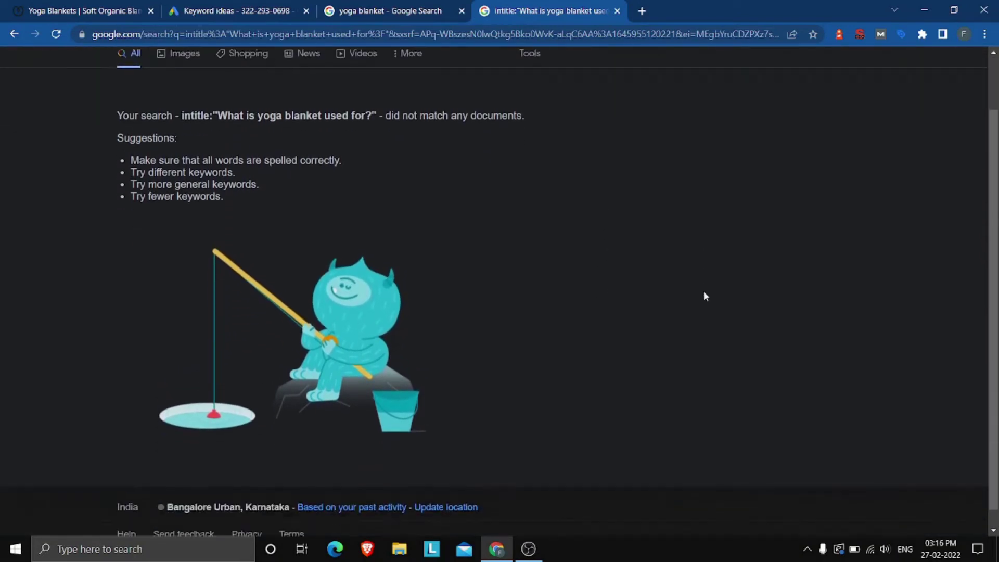
{"action": "scroll", "coordinate": [704, 292], "scroll_direction": "up", "scroll_amount": 2}
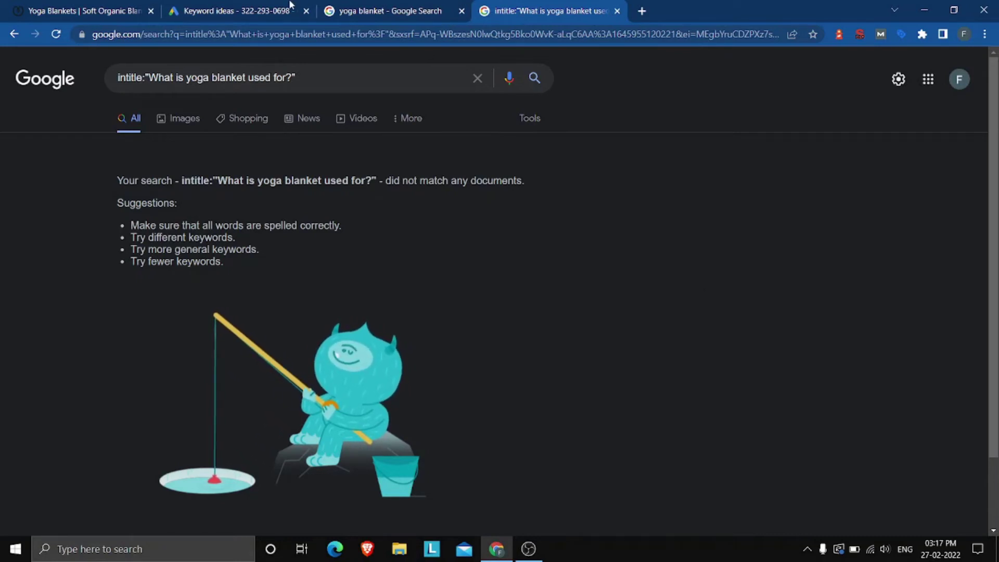
- Expand "What is yoga blanket used for?" in the "yoga blanket" results and open its Verywell Mind source in a new tab
{"action": "left_click", "coordinate": [341, 10]}
{"action": "left_click", "coordinate": [342, 301]}
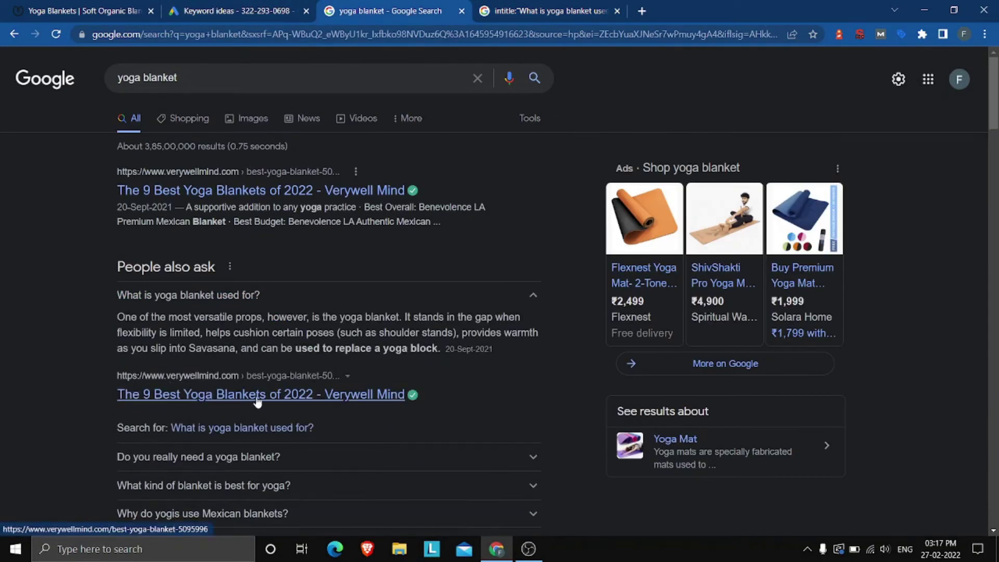
{"action": "right_click", "coordinate": [283, 394]}
{"action": "left_click", "coordinate": [323, 404]}
{"action": "left_click", "coordinate": [529, 7]}
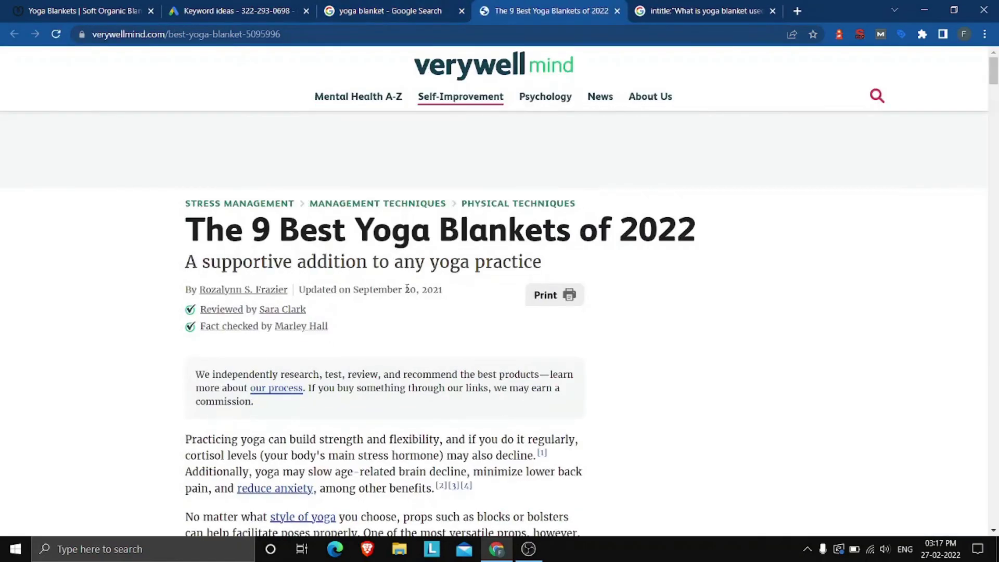
- Return to the intitle search for "What is yoga blanket used for?" and look over its results page again
{"action": "key", "text": "ctrl+Tab"}
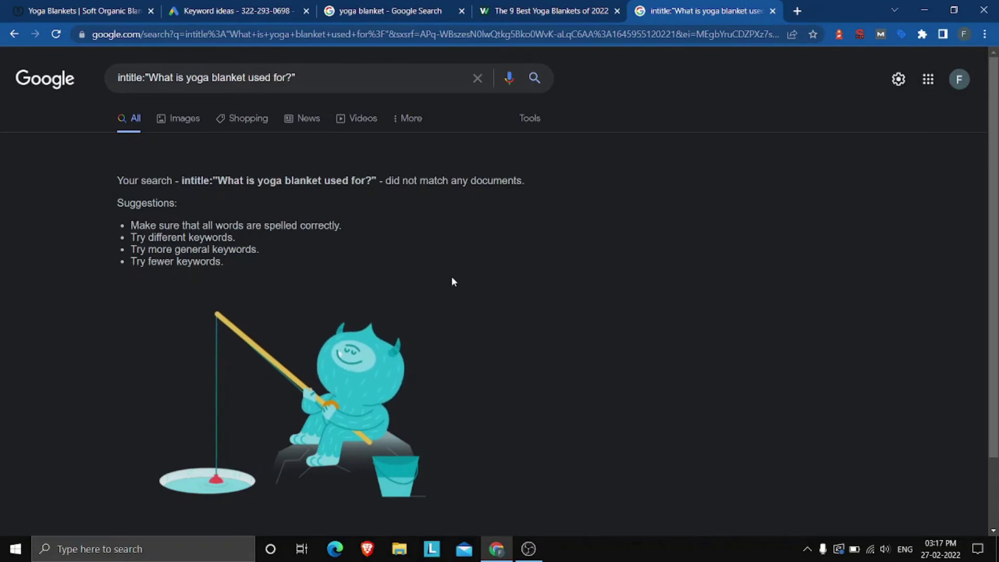
{"action": "scroll", "coordinate": [467, 302], "scroll_direction": "down", "scroll_amount": 1}
{"action": "scroll", "coordinate": [464, 304], "scroll_direction": "up", "scroll_amount": 1}
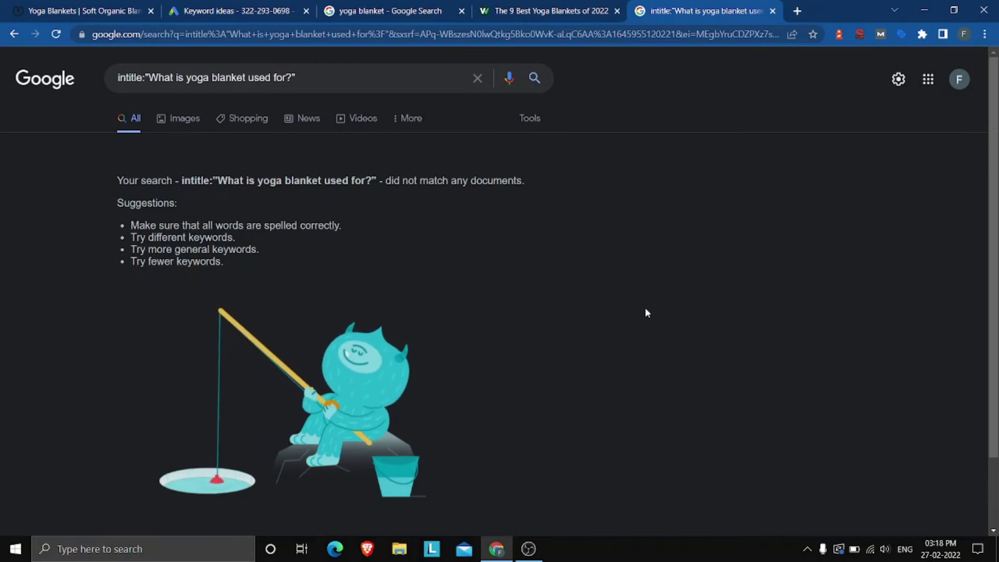
- Skim the Verywell Mind article "The 9 Best Yoga Blankets of 2022" and close its tab
{"action": "left_click", "coordinate": [526, 11]}
{"action": "scroll", "coordinate": [512, 369], "scroll_direction": "down", "scroll_amount": 5}
{"action": "scroll", "coordinate": [512, 369], "scroll_direction": "down", "scroll_amount": 5}
{"action": "scroll", "coordinate": [512, 369], "scroll_direction": "up", "scroll_amount": 11}
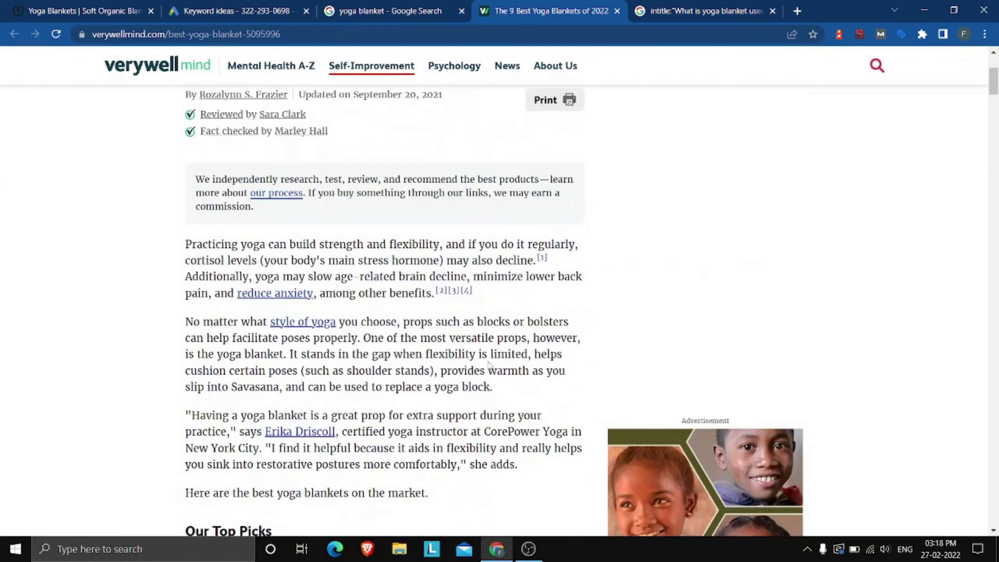
{"action": "left_click", "coordinate": [618, 11]}
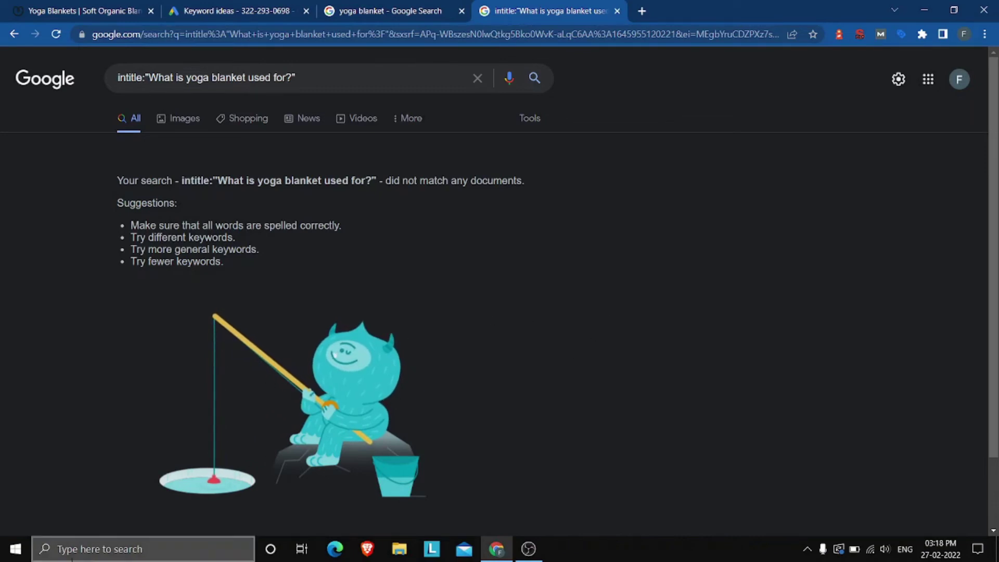
- Open a blank Notepad document
{"action": "left_click", "coordinate": [90, 551]}
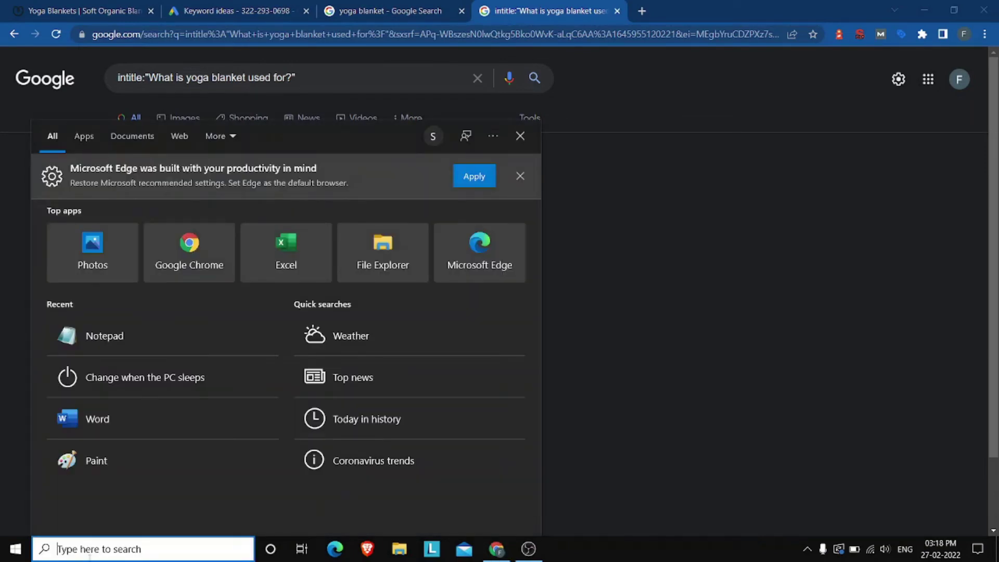
{"action": "type", "text": "notepad"}
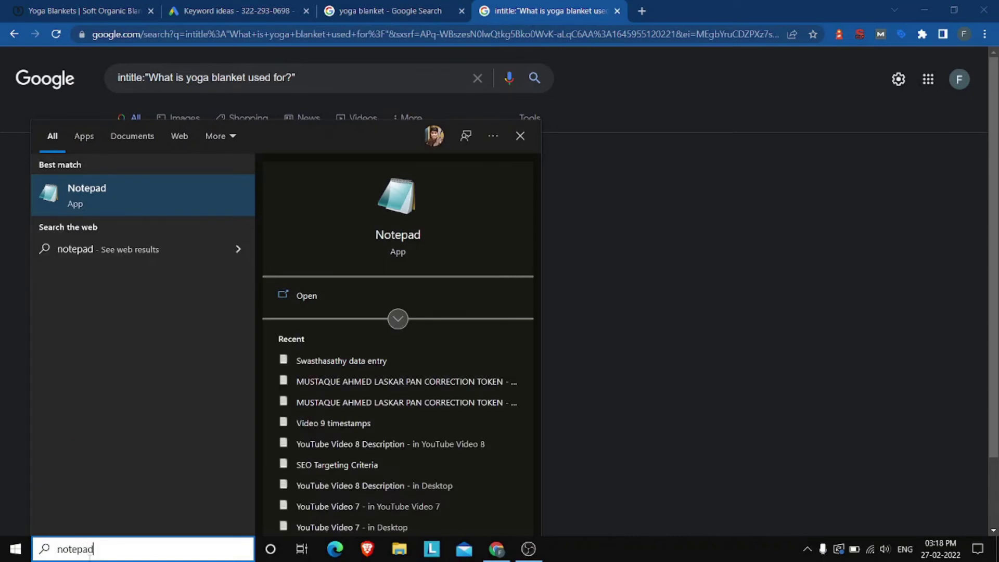
{"action": "key", "text": "Return"}
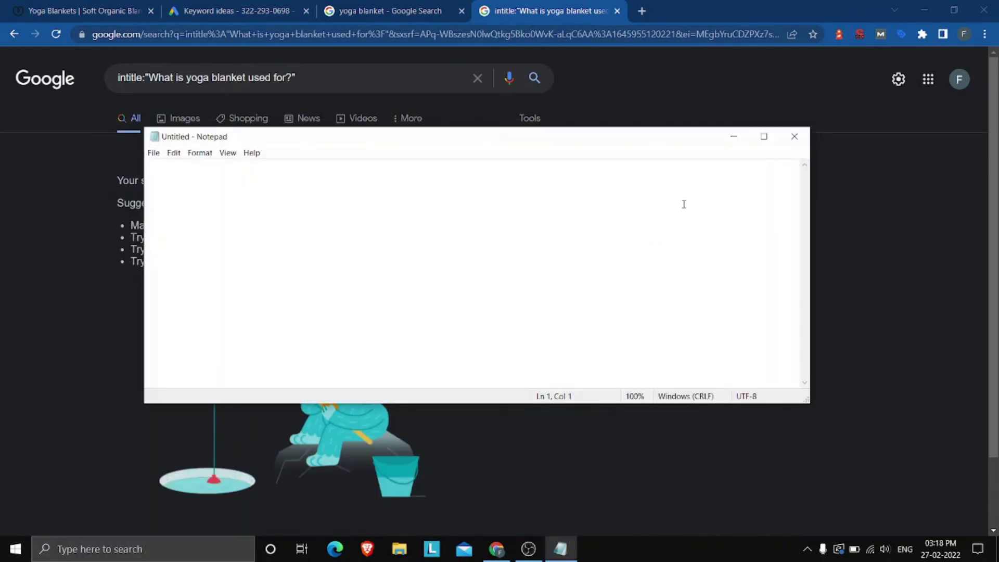
- Set the blank Notepad document aside and look over the keyword ideas list in Keyword Planner
{"action": "left_click", "coordinate": [733, 137]}
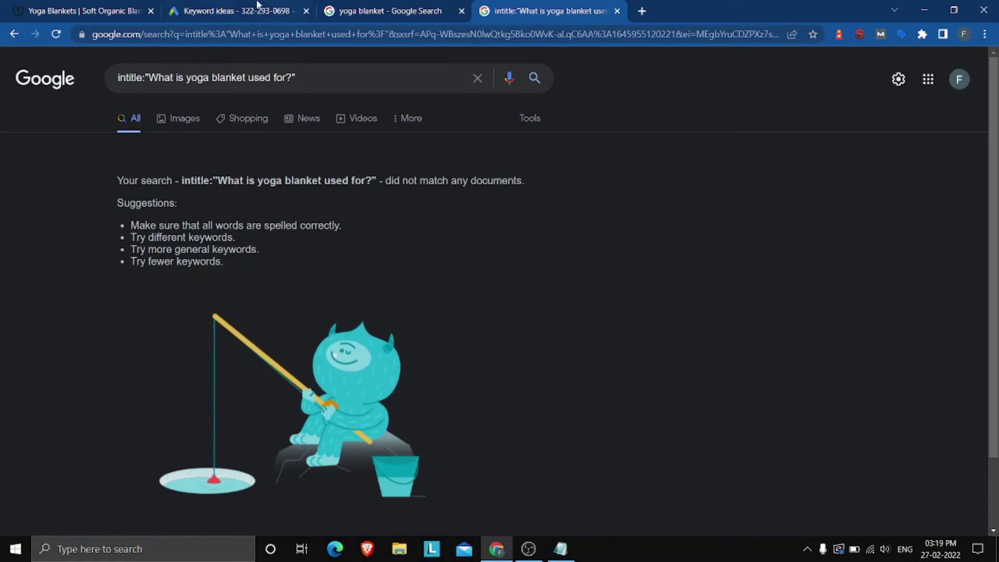
{"action": "left_click", "coordinate": [255, 4]}
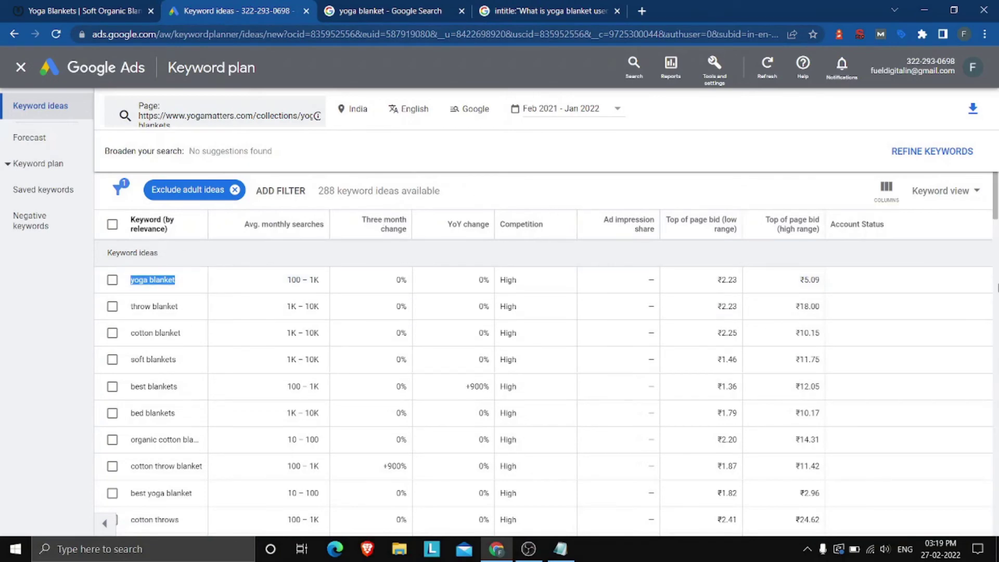
{"action": "scroll", "coordinate": [997, 284], "scroll_direction": "down", "scroll_amount": 5}
{"action": "scroll", "coordinate": [996, 279], "scroll_direction": "up", "scroll_amount": 5}
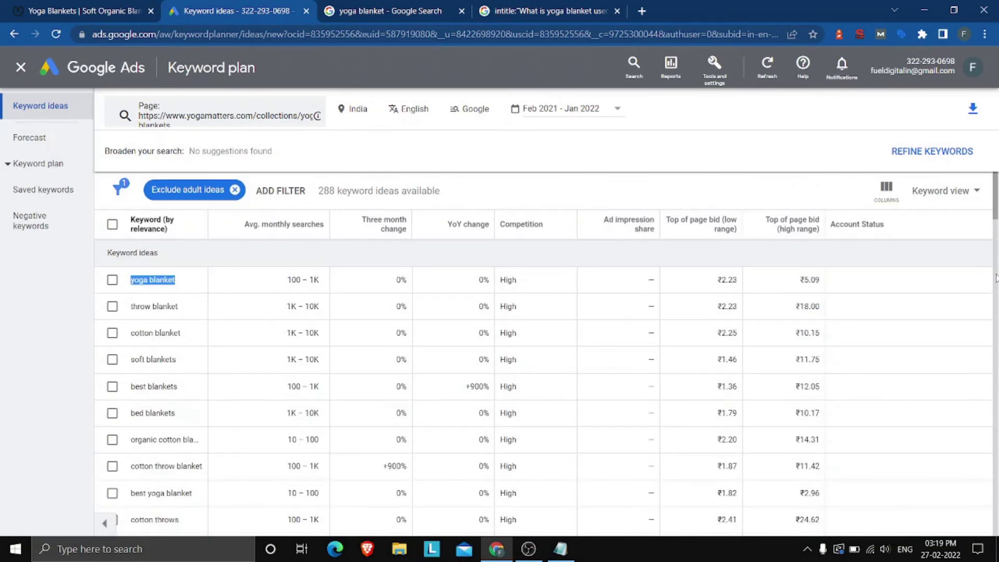
{"action": "scroll", "coordinate": [995, 284], "scroll_direction": "down", "scroll_amount": 3}
{"action": "scroll", "coordinate": [995, 284], "scroll_direction": "up", "scroll_amount": 3}
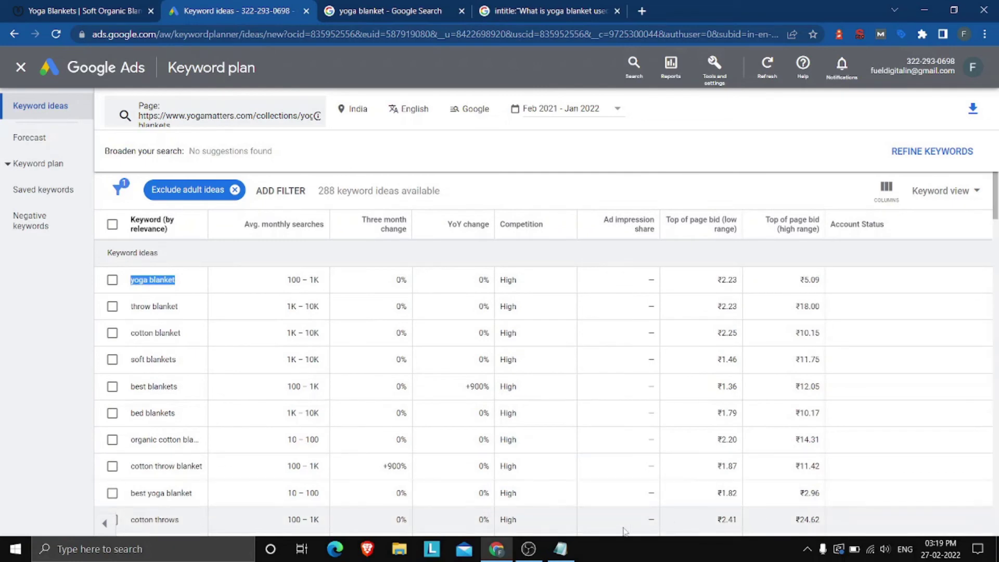
- Return to Notepad and write the first line of the notes as "1. Google what your business is about."
{"action": "left_click", "coordinate": [563, 549]}
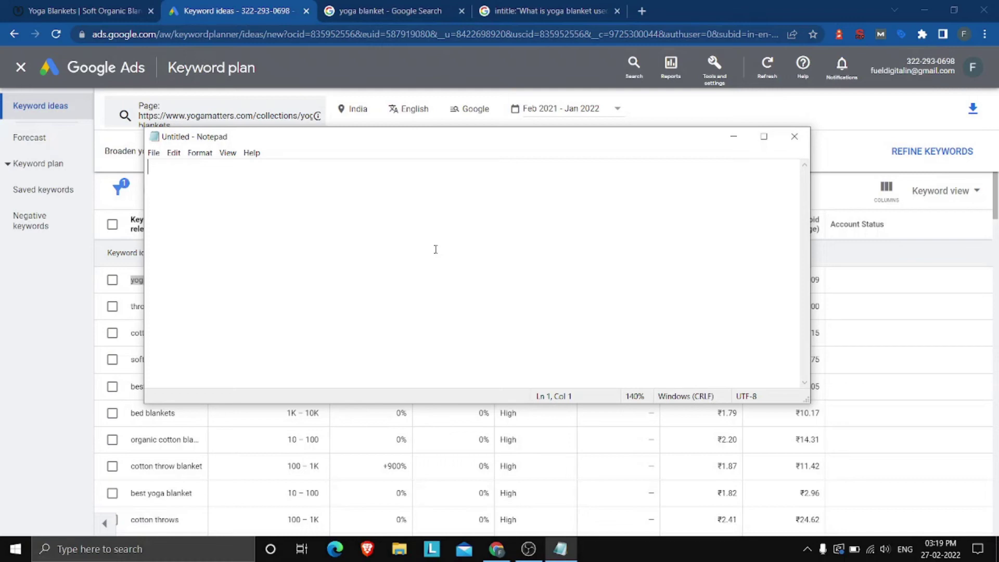
{"action": "scroll", "coordinate": [436, 249], "scroll_direction": "up", "scroll_amount": 3}
{"action": "type", "text": "1. "}
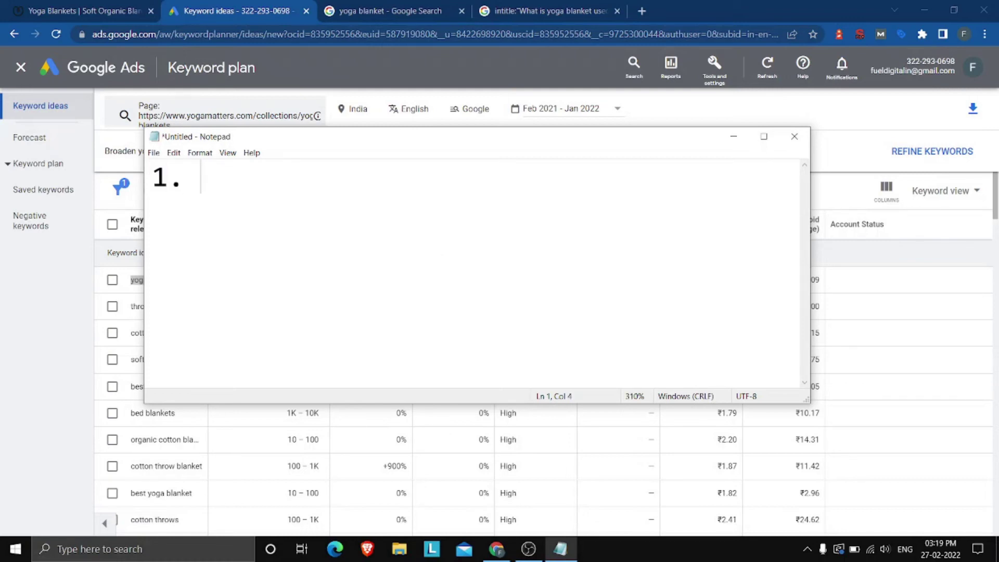
{"action": "type", "text": "Goo"}
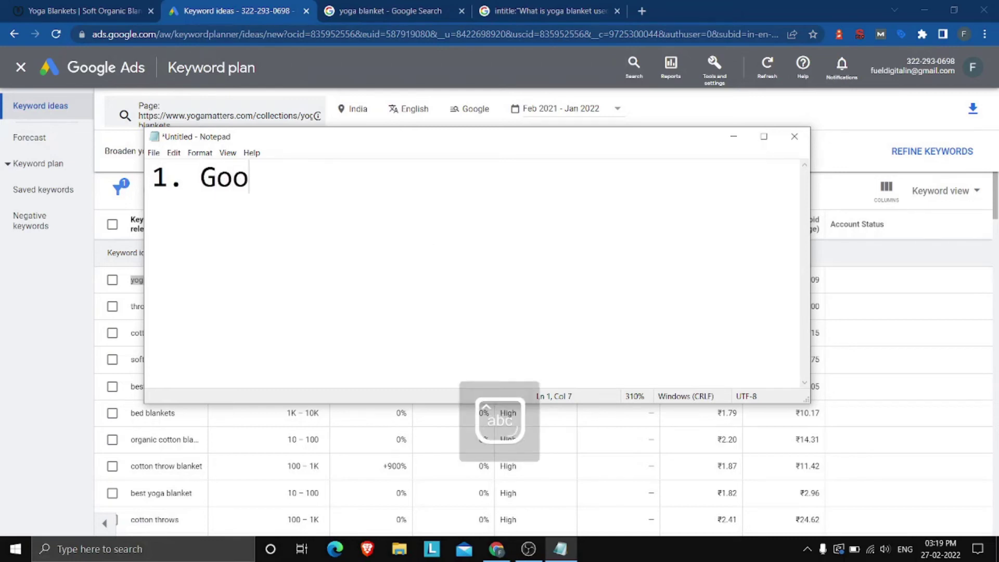
{"action": "type", "text": "gle y"}
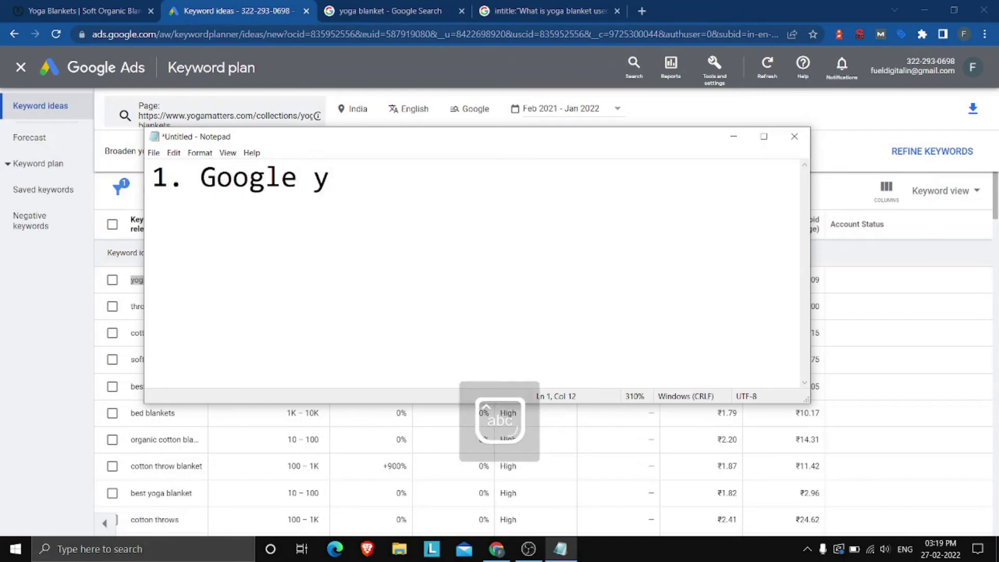
{"action": "key", "text": "BackSpace"}
{"action": "type", "text": "what yo"}
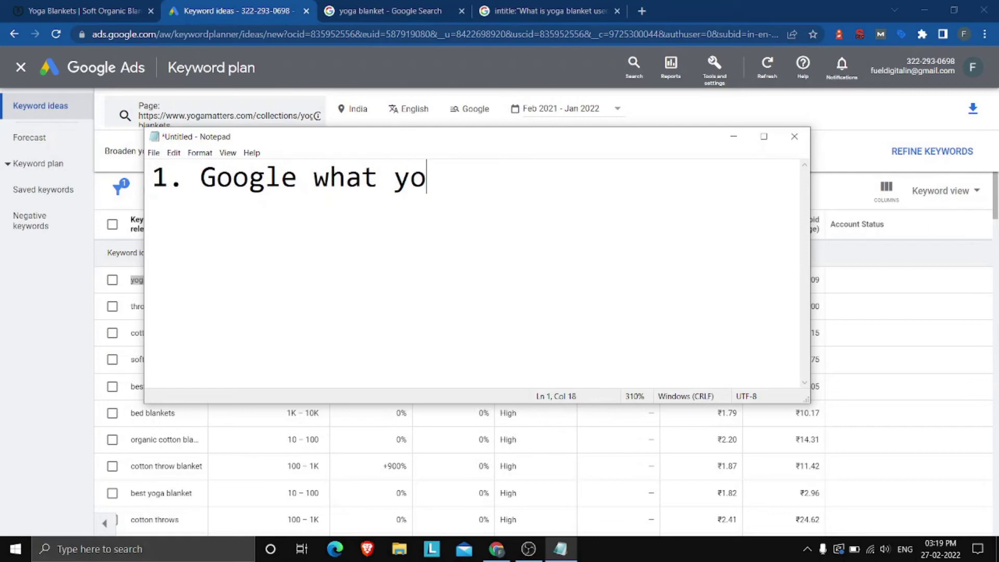
{"action": "type", "text": "ur busi"}
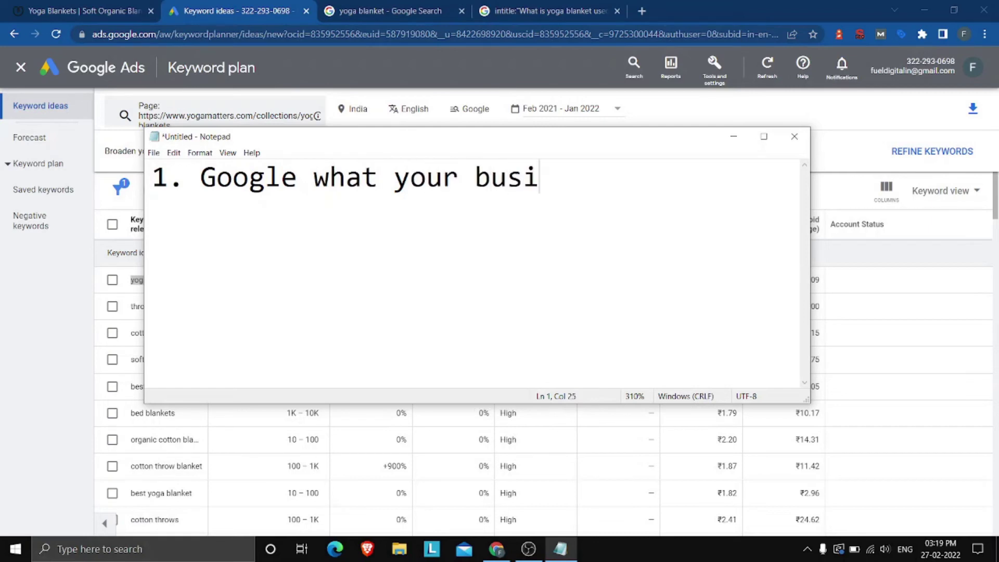
{"action": "type", "text": "ness is abo"}
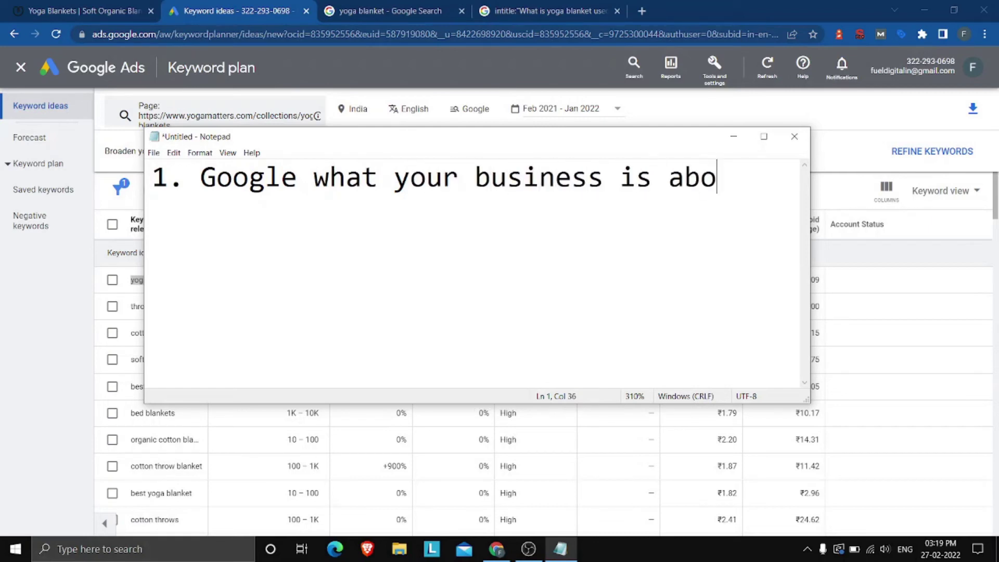
{"action": "type", "text": "ut."}
{"action": "key", "text": "ctrl+minus"}
{"action": "key", "text": "ctrl+minus"}
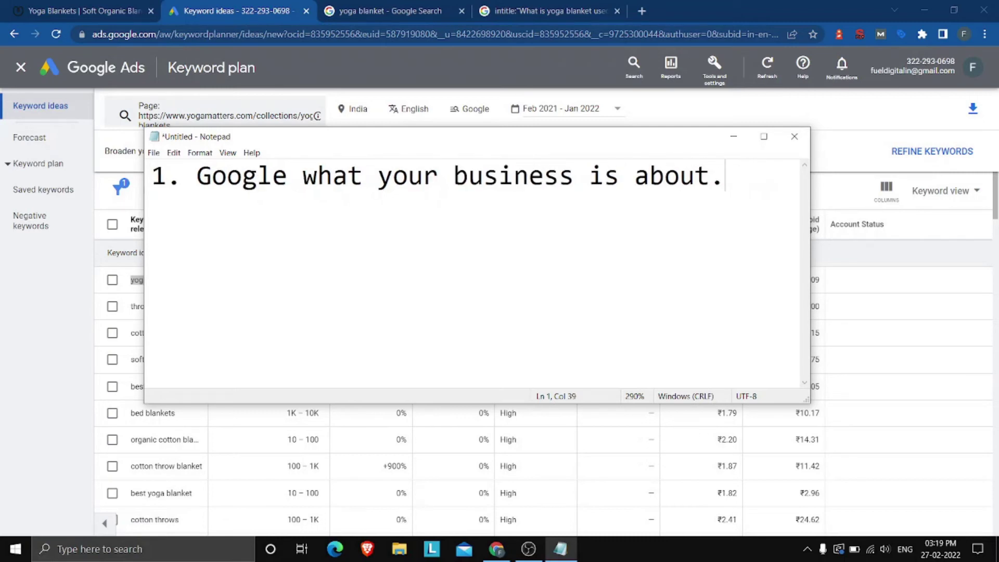
- Add an example line under point 1 reading "Eg: Yoga mat london. yoga mat kolkata,"
{"action": "key", "text": "Return"}
{"action": "type", "text": "eg"}
{"action": "key", "text": "BackSpace"}
{"action": "key", "text": "BackSpace"}
{"action": "key", "text": "Caps_Lock"}
{"action": "type", "text": "E"}
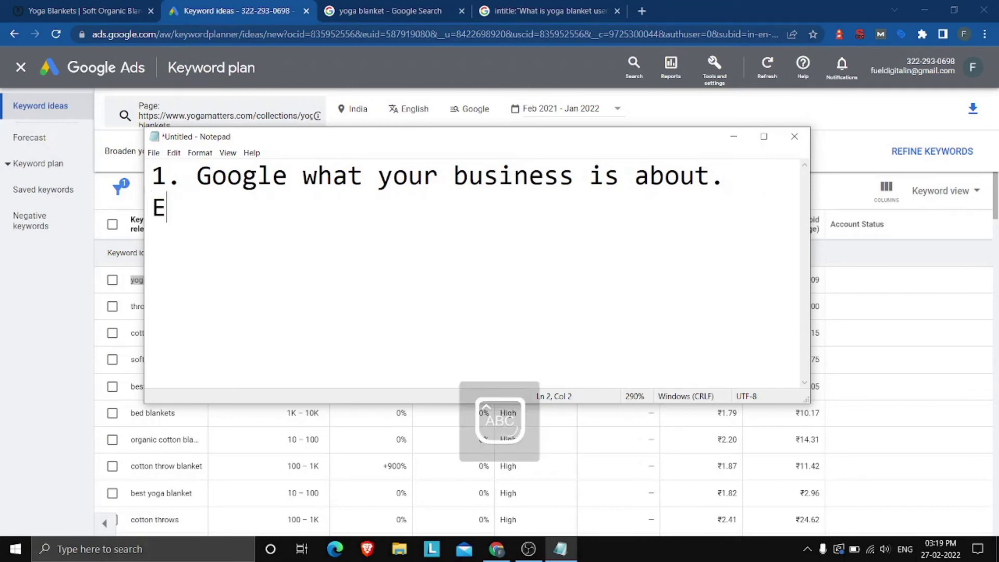
{"action": "key", "text": "Caps_Lock"}
{"action": "type", "text": "g:"}
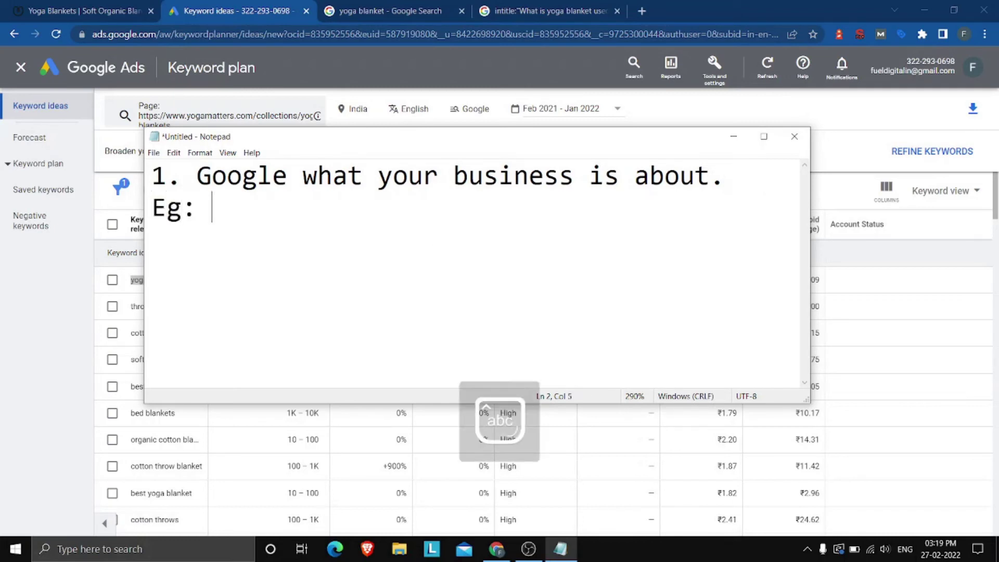
{"action": "key", "text": "Caps_Lock"}
{"action": "type", "text": "Y"}
{"action": "key", "text": "Caps_Lock"}
{"action": "type", "text": "oga m"}
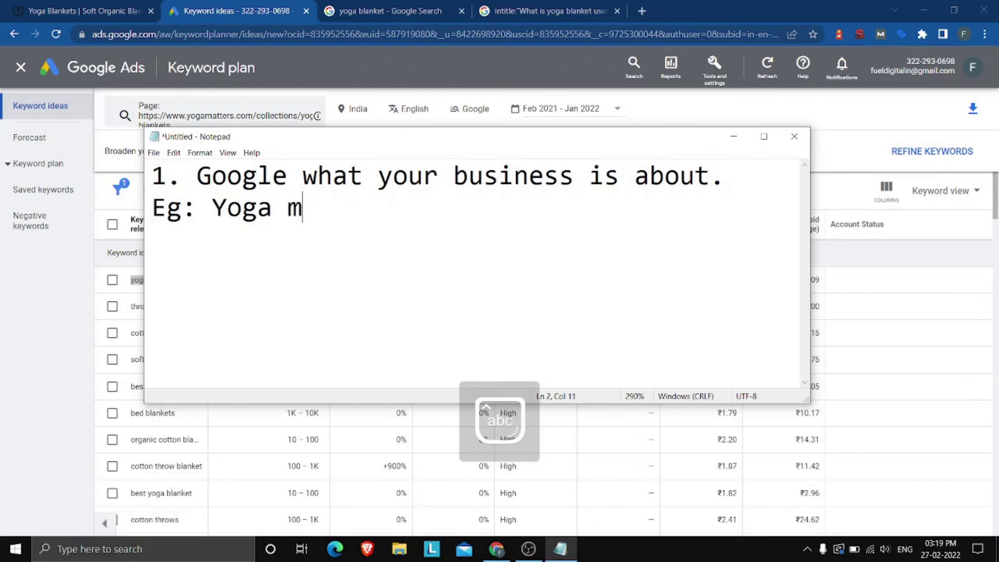
{"action": "type", "text": "at "}
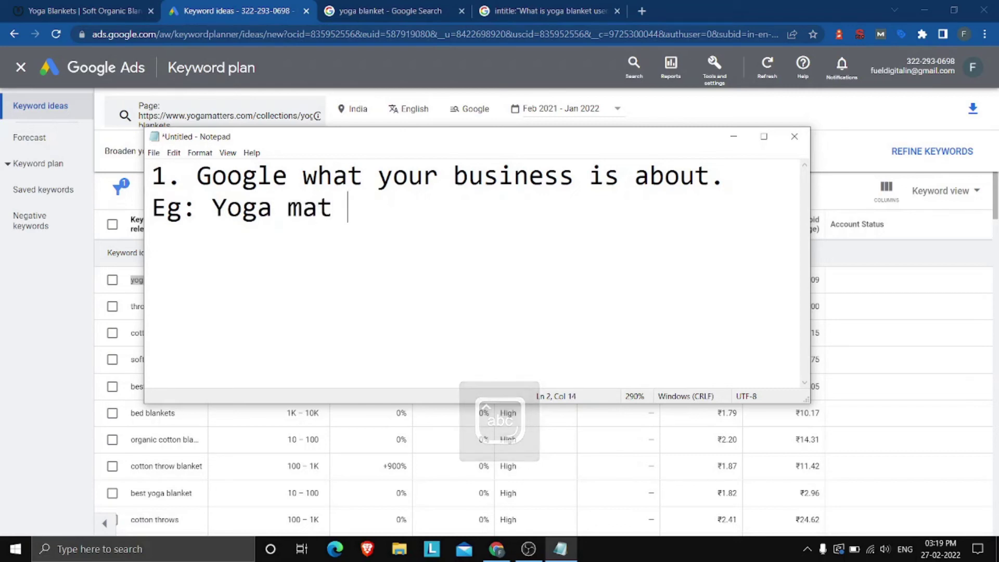
{"action": "type", "text": "london"}
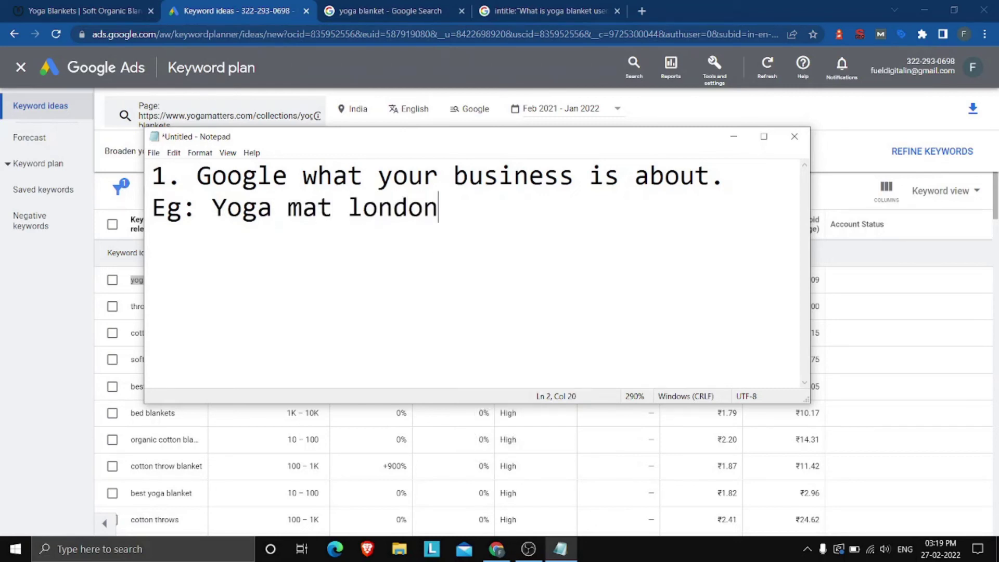
{"action": "type", "text": ". yoga mat "}
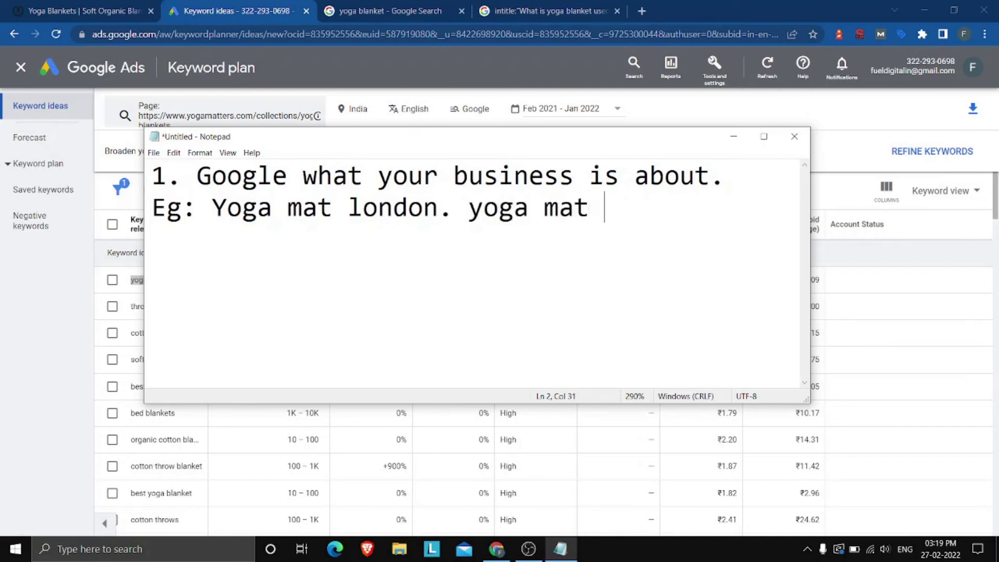
{"action": "type", "text": "kol"}
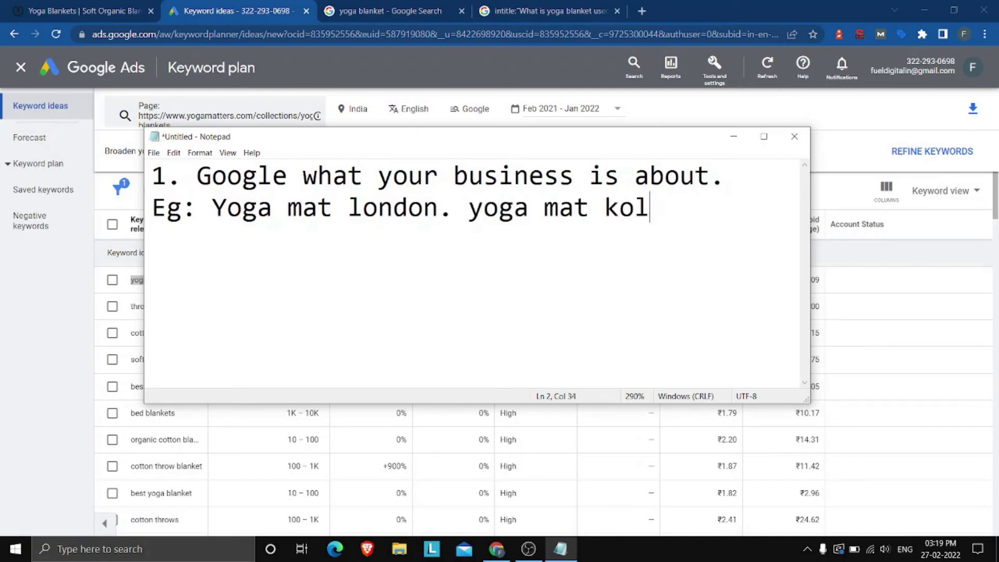
{"action": "type", "text": "kata, "}
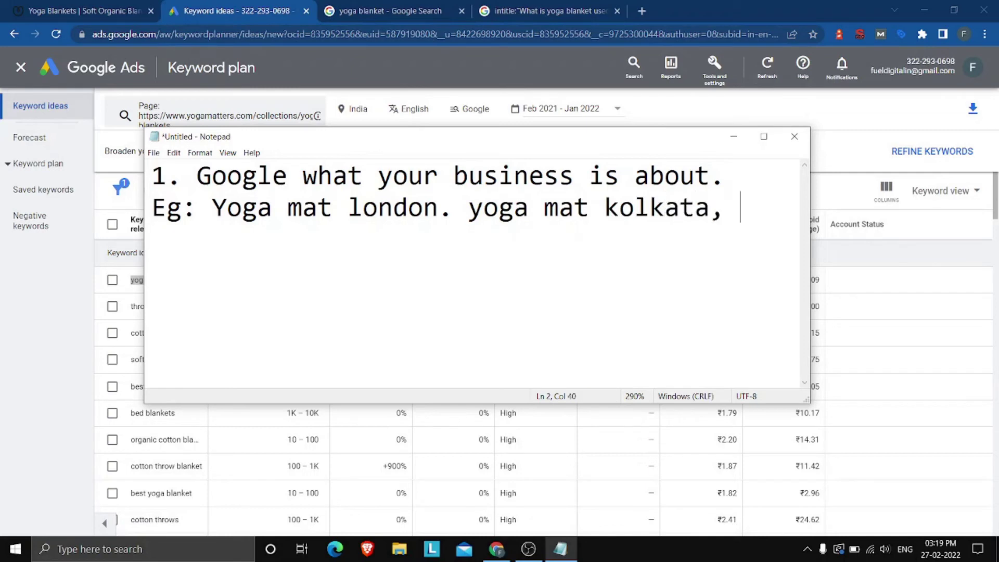
- Extend the example line with "yoga mat dhaka, yoga mat lahore, best yoga mat"
{"action": "type", "text": "u"}
{"action": "key", "text": "BackSpace"}
{"action": "type", "text": "yoga "}
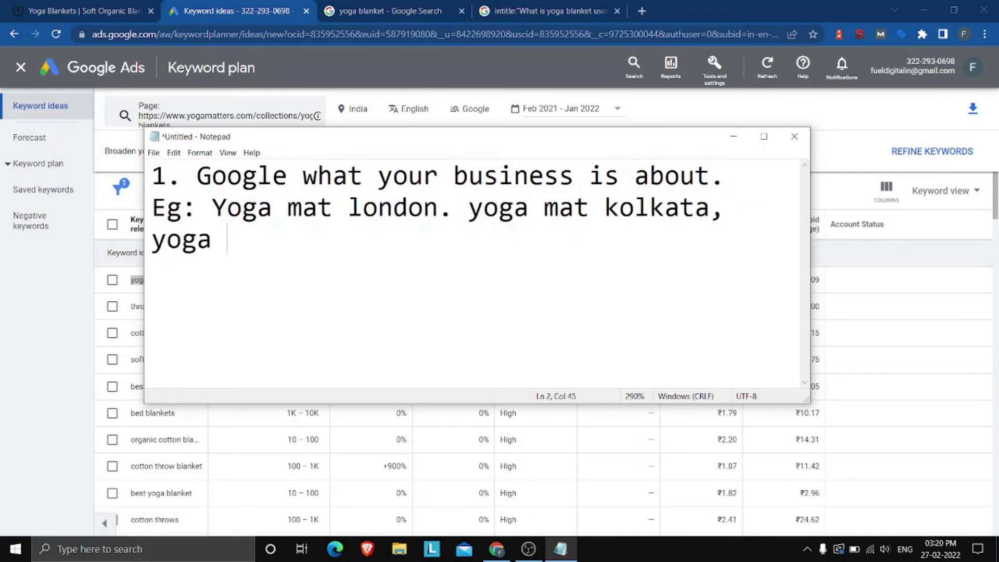
{"action": "type", "text": "mat dhaka"}
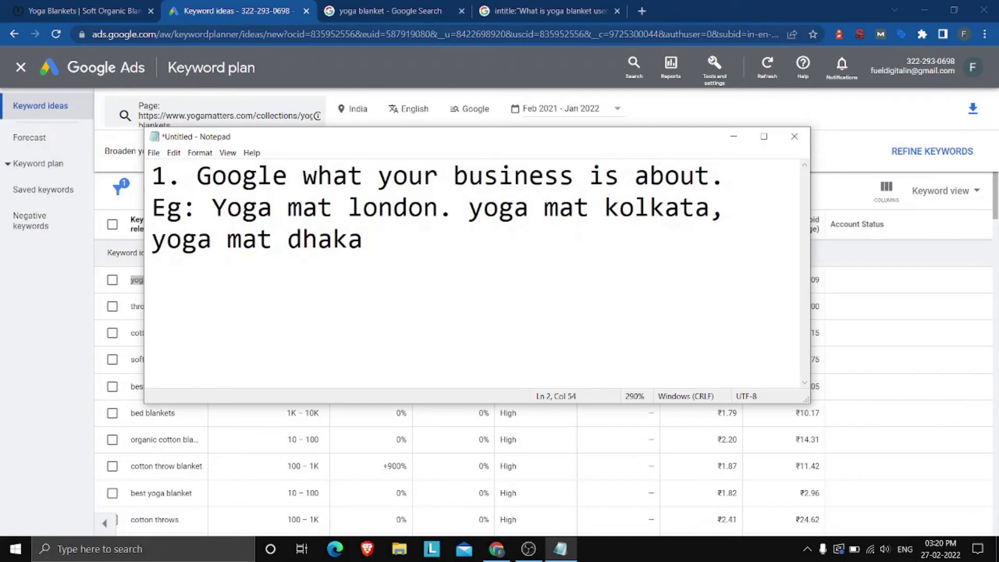
{"action": "type", "text": ", yoga mat la"}
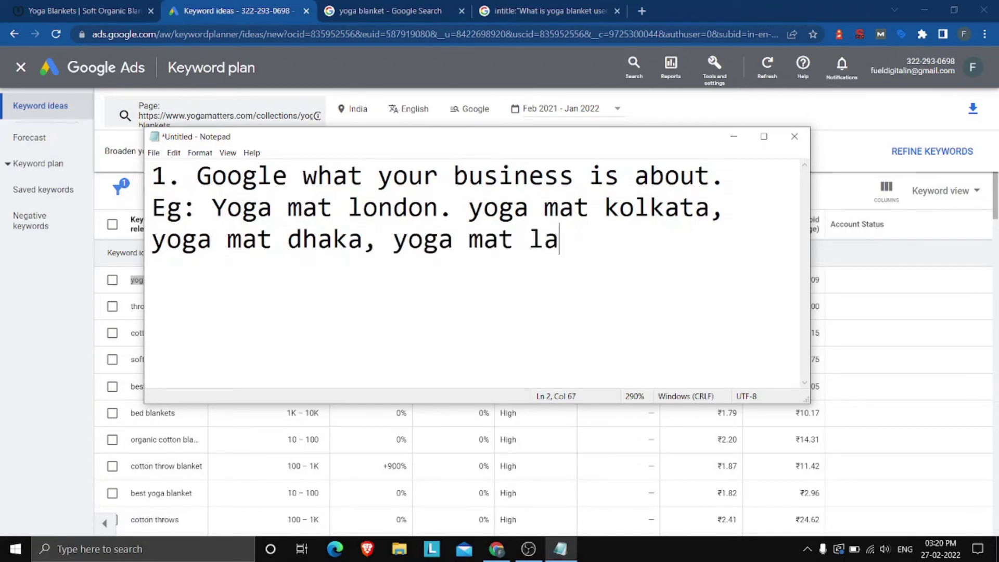
{"action": "type", "text": "hore,"}
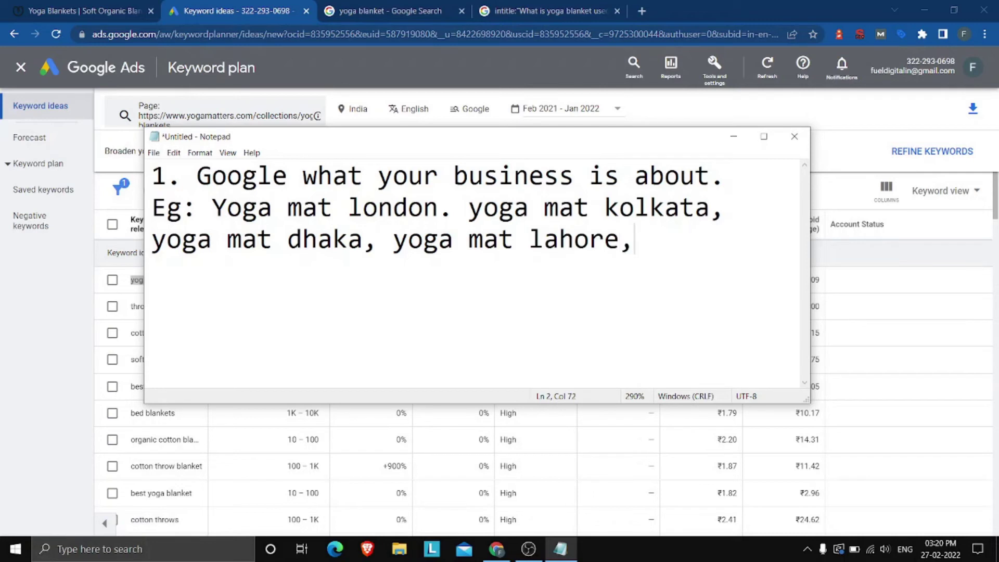
{"action": "key", "text": "BackSpace"}
{"action": "type", "text": ", y"}
{"action": "key", "text": "BackSpace"}
{"action": "type", "text": "bes"}
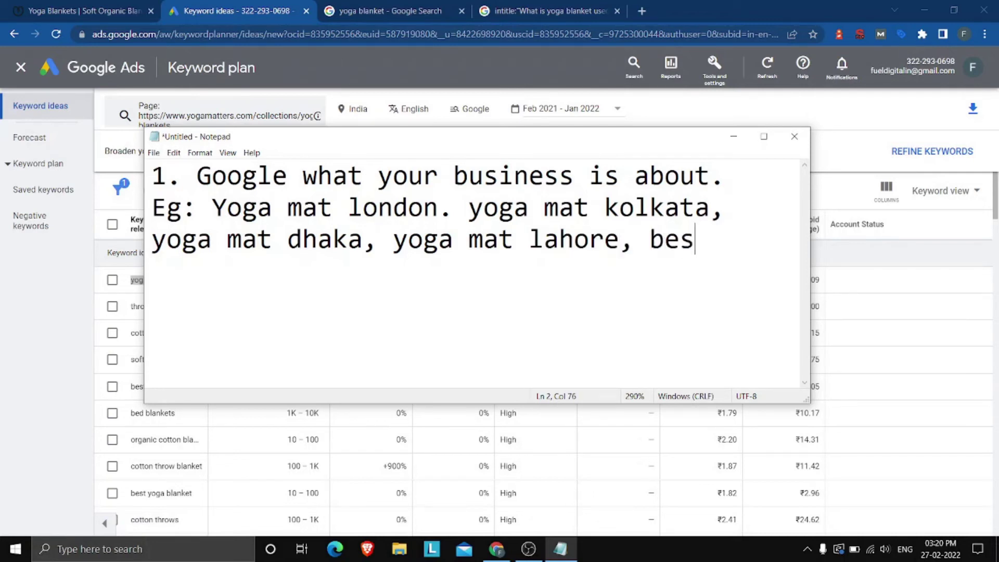
{"action": "type", "text": "t yp"}
{"action": "key", "text": "BackSpace"}
{"action": "type", "text": "oga "}
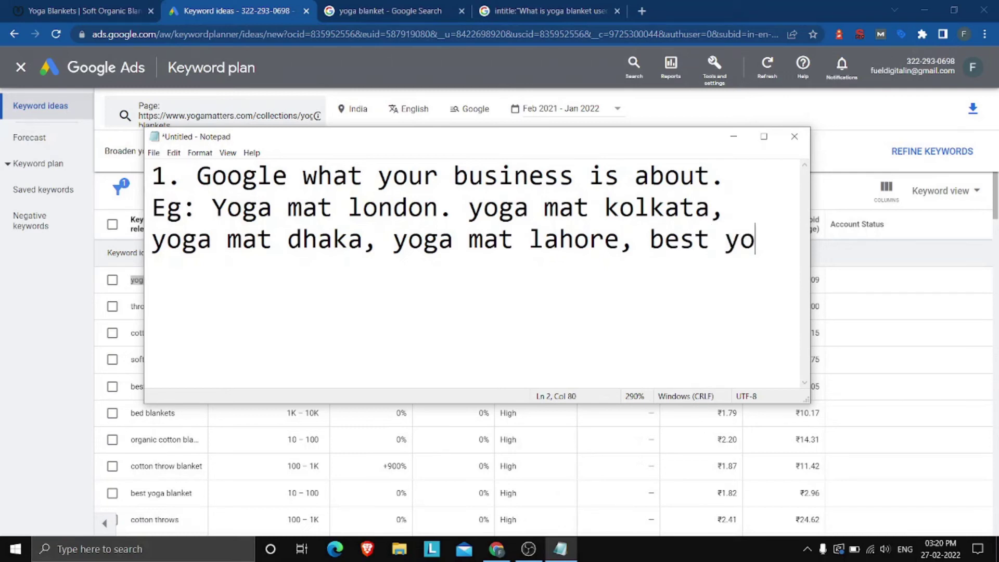
{"action": "type", "text": "mat"}
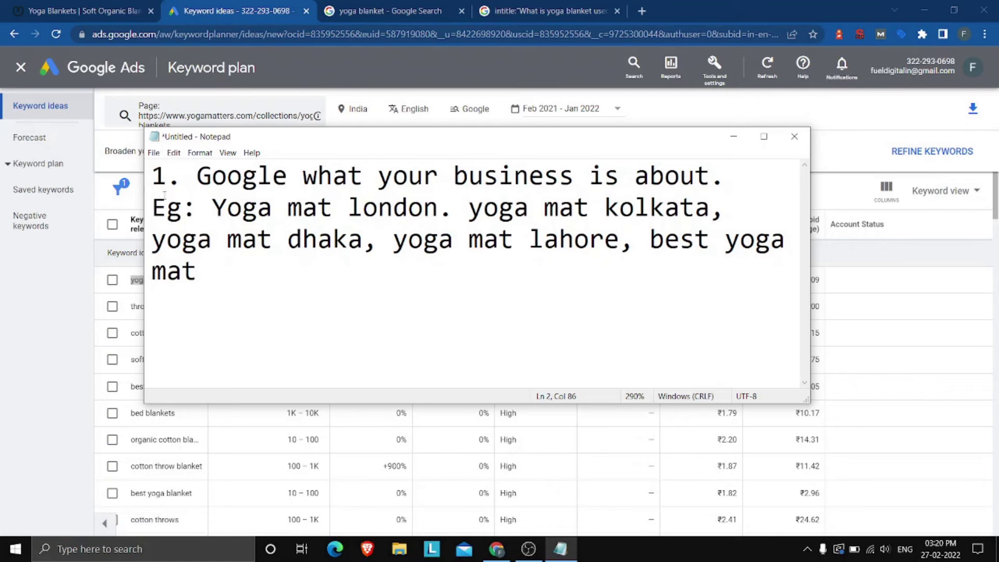
- Delete the whole example line beneath point 1
{"action": "left_click_drag", "start_coordinate": [151, 207], "coordinate": [204, 290]}
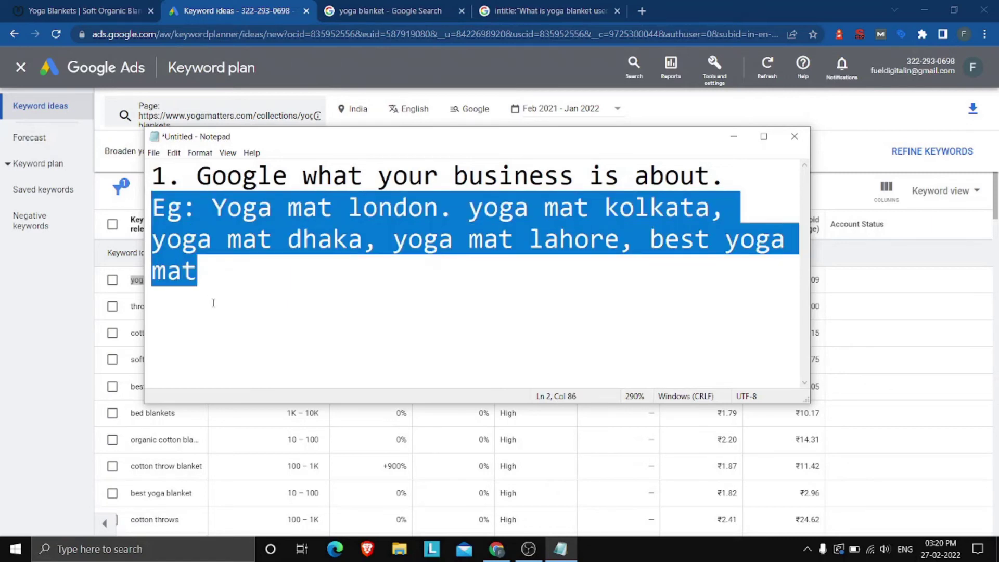
{"action": "key", "text": "BackSpace"}
{"action": "key", "text": "BackSpace"}
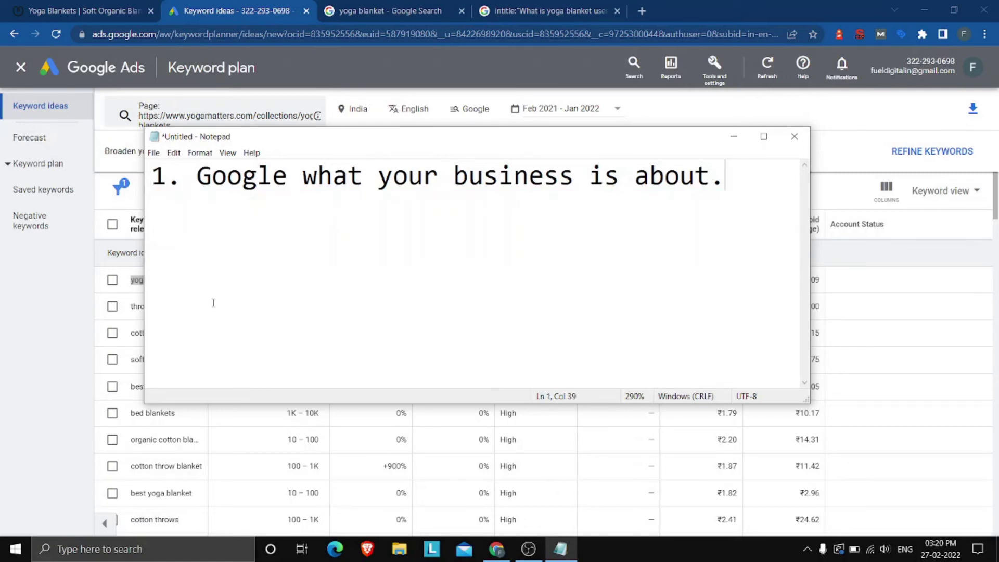
- Add a second line to the notes reading "2. Grab the URLs of top individual ites."
{"action": "key", "text": "Return"}
{"action": "type", "text": "2. Grab t"}
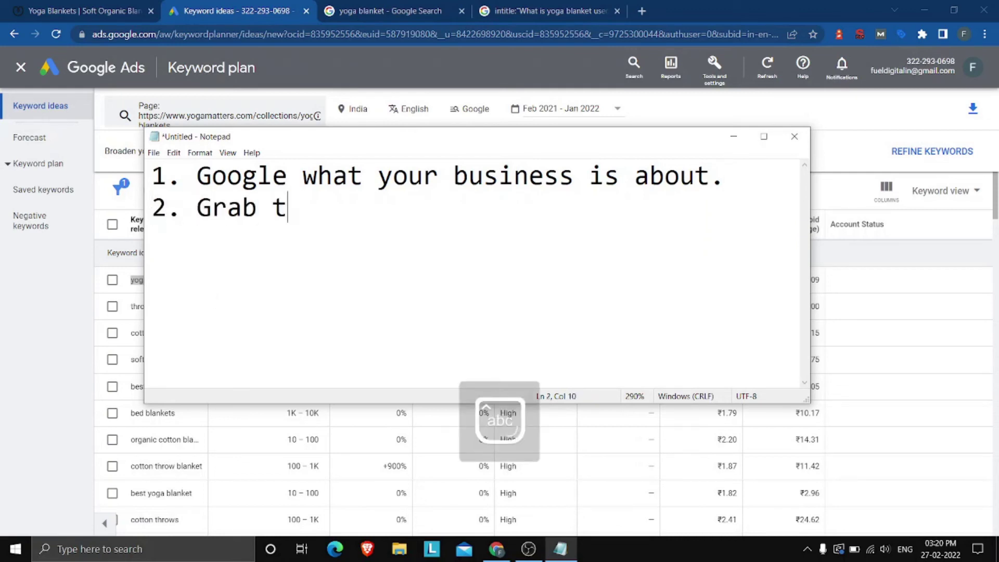
{"action": "type", "text": "he UR"}
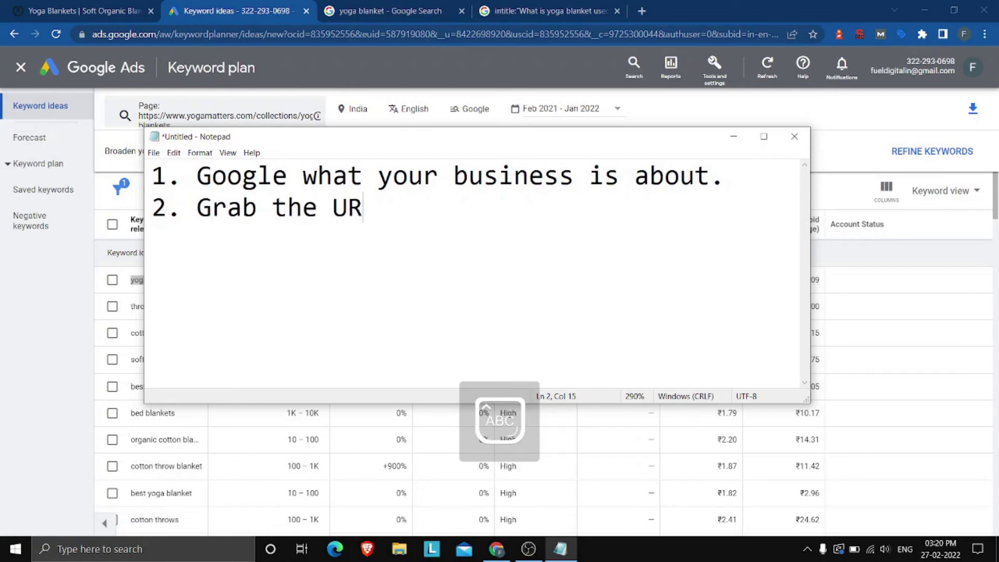
{"action": "type", "text": "Ls of "}
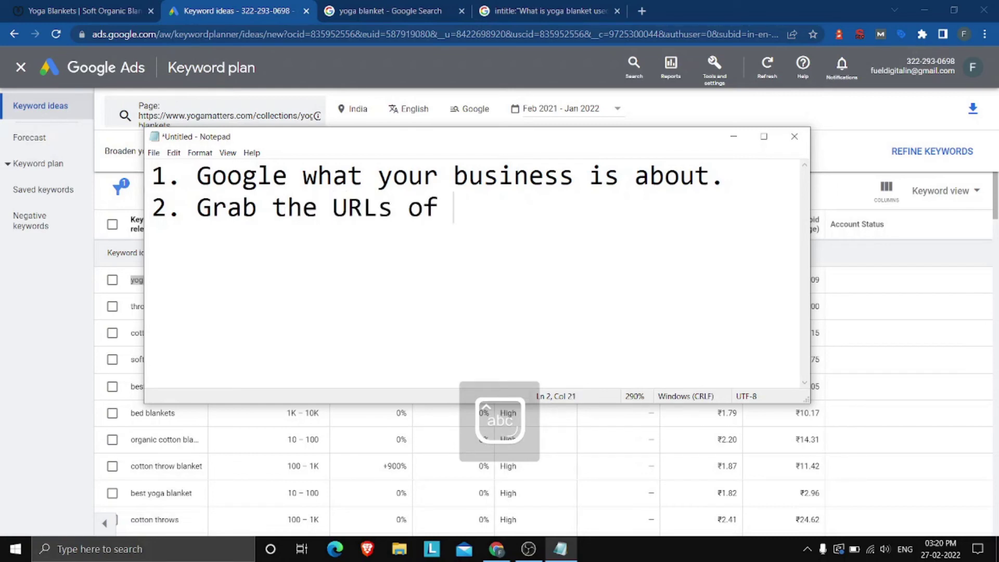
{"action": "type", "text": "top indi"}
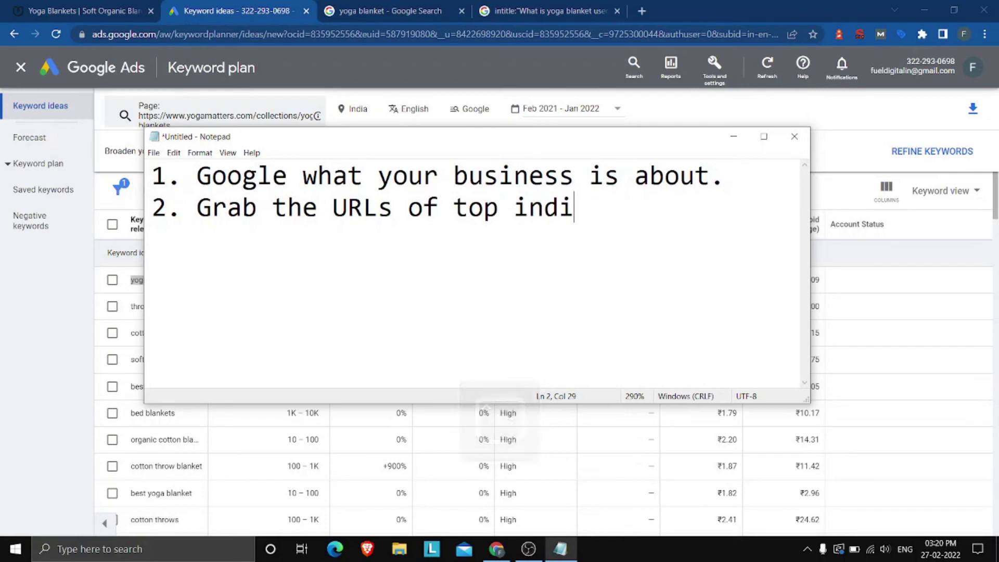
{"action": "type", "text": "vidual "}
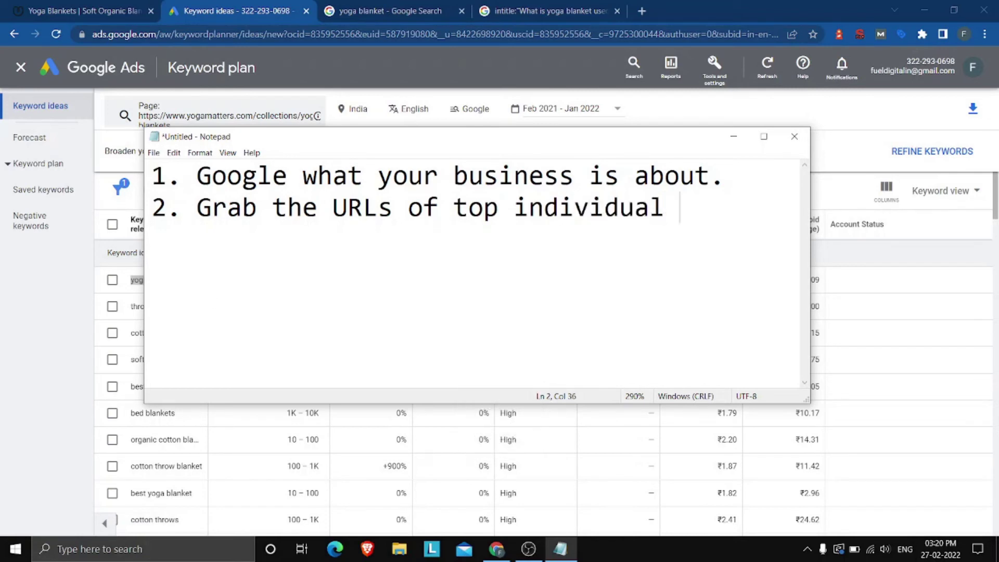
{"action": "type", "text": "ites."}
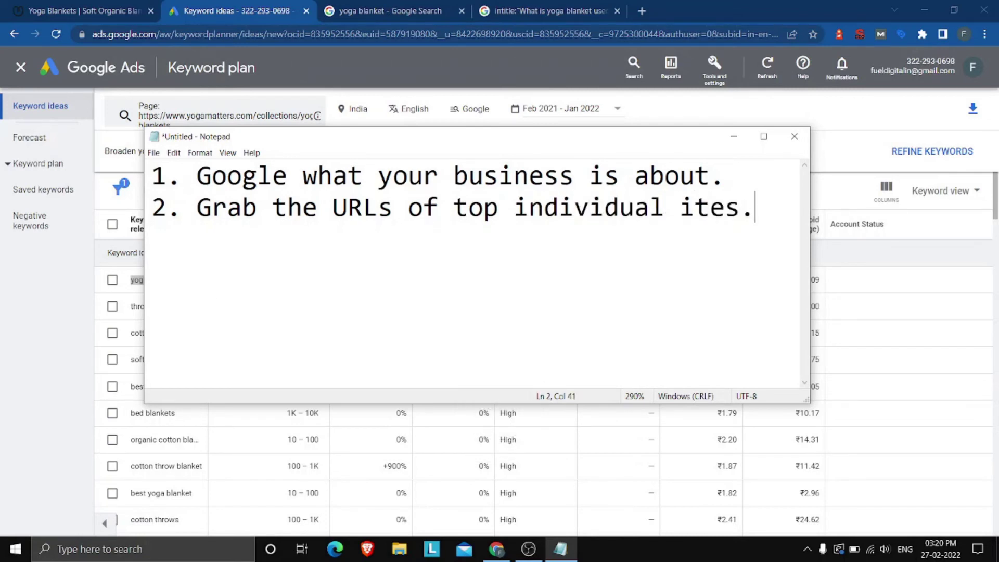
- Correct the last word of the second note line so it reads "2. Grab the URLs of top individual sites."
{"action": "key", "text": "BackSpace"}
{"action": "key", "text": "BackSpace"}
{"action": "key", "text": "BackSpace"}
{"action": "key", "text": "BackSpace"}
{"action": "key", "text": "BackSpace"}
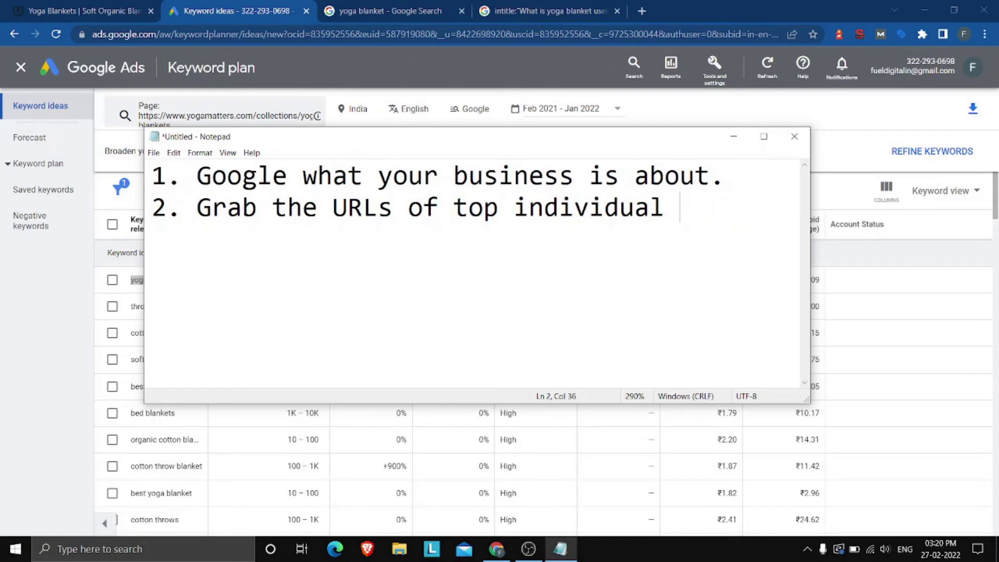
{"action": "type", "text": "sites."}
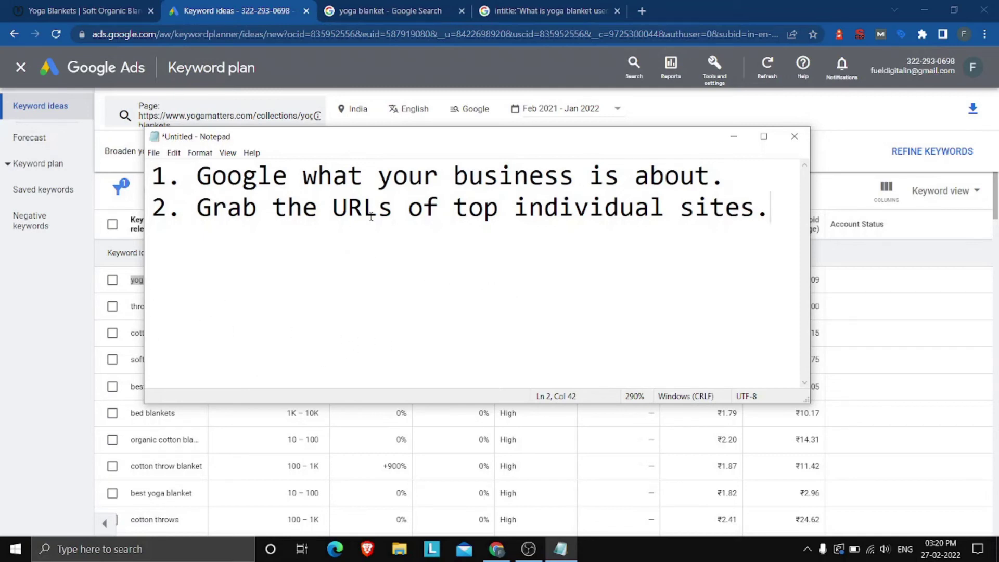
{"action": "left_click", "coordinate": [414, 224]}
{"action": "left_click", "coordinate": [767, 215]}
{"action": "left_click_drag", "start_coordinate": [345, 225], "coordinate": [740, 223]}
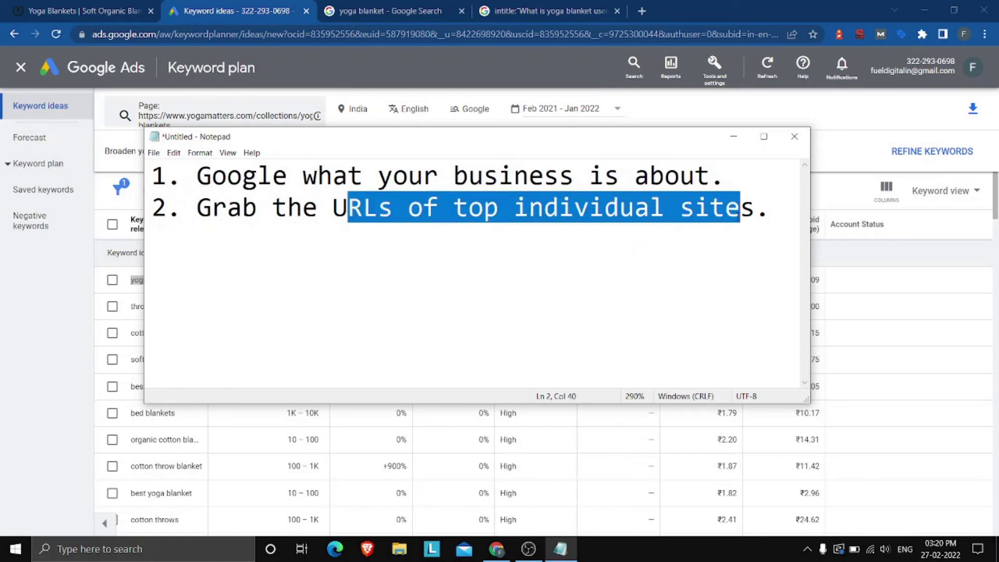
- Add a third line to the notes reading "3. Google keyword planner."
{"action": "left_click", "coordinate": [766, 215]}
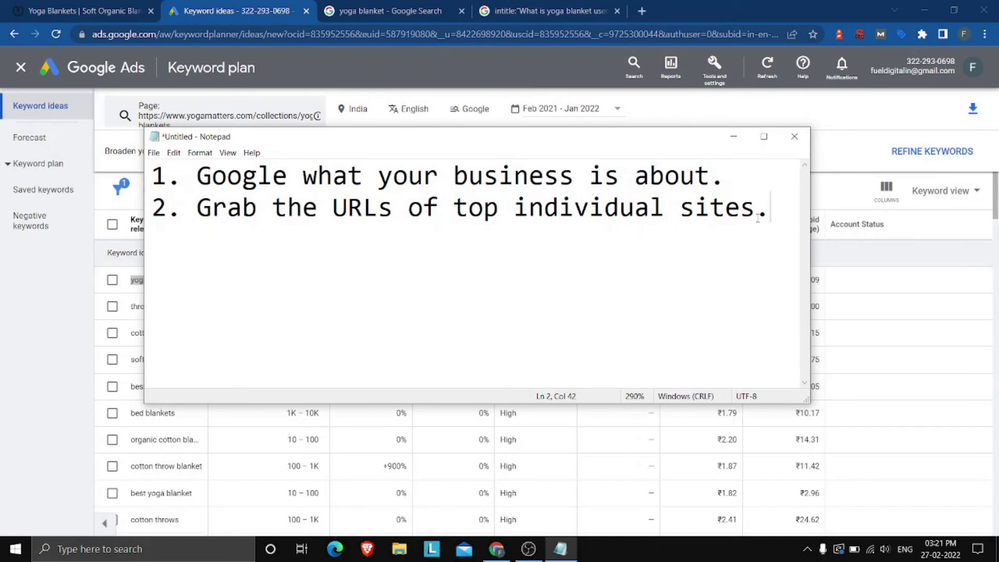
{"action": "key", "text": "Return"}
{"action": "type", "text": "3."}
{"action": "key", "text": "Caps_Lock"}
{"action": "type", "text": "H"}
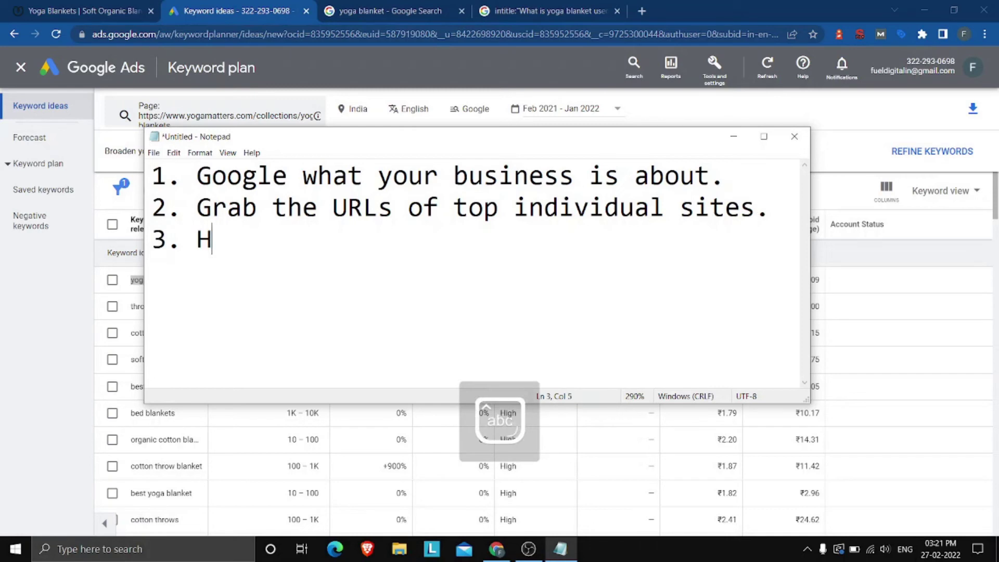
{"action": "key", "text": "BackSpace"}
{"action": "key", "text": "Caps_Lock"}
{"action": "type", "text": "Goog"}
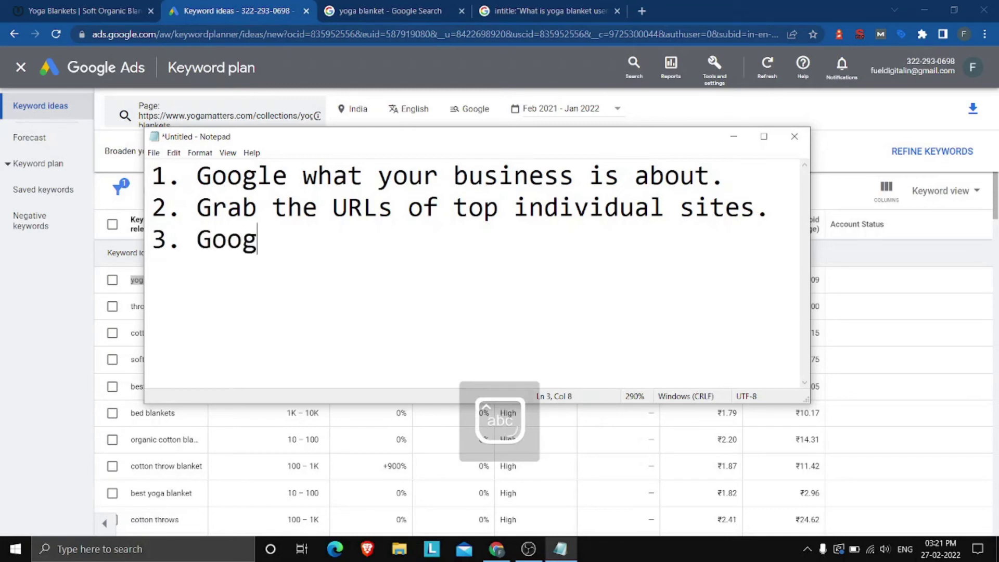
{"action": "type", "text": "le keywor"}
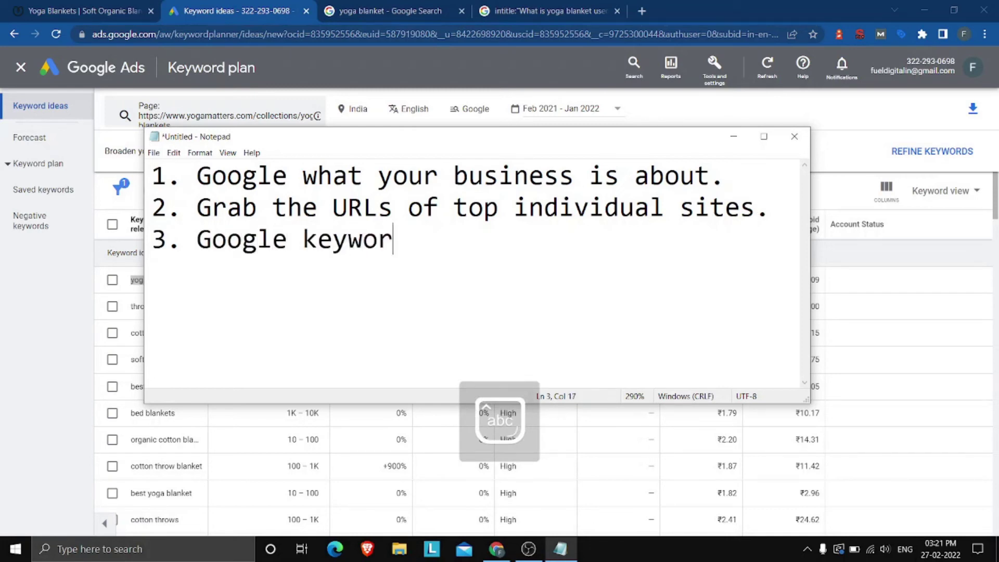
{"action": "type", "text": "d planner"}
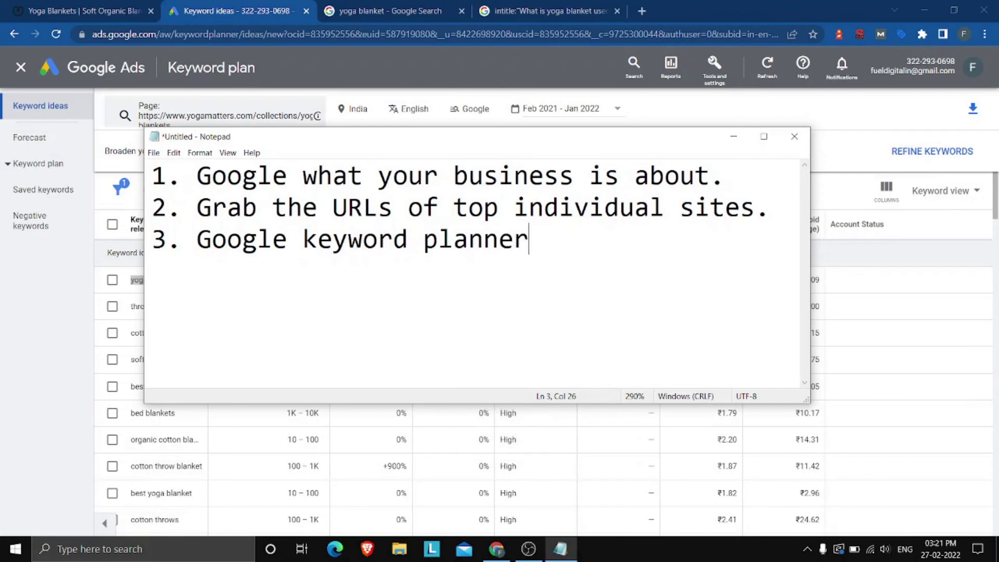
{"action": "type", "text": "."}
- Add a fourth line reading "4. Paste the URLs" and start the fifth line with "5. Go th"
{"action": "key", "text": "Return"}
{"action": "type", "text": "4. Pas"}
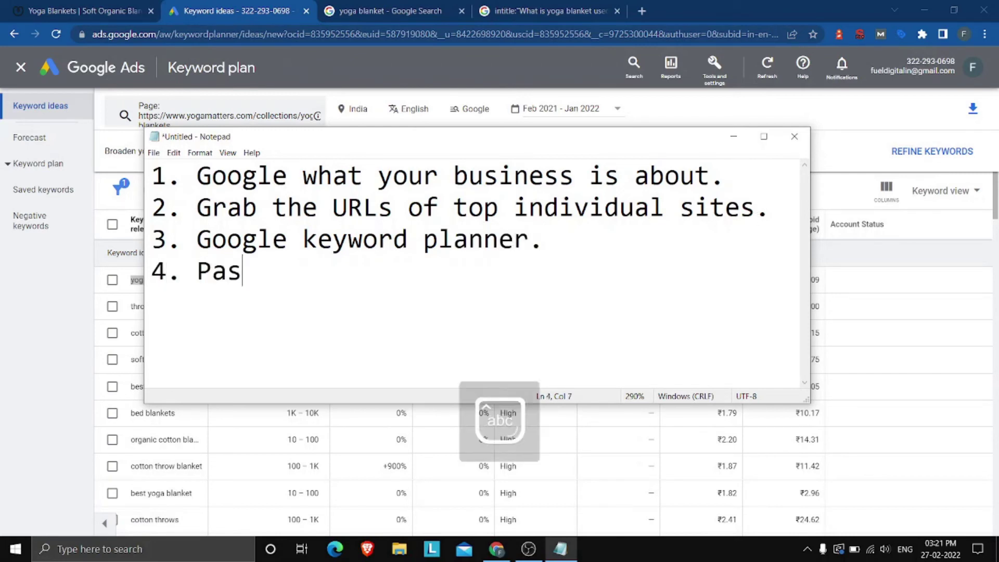
{"action": "type", "text": "te the"}
{"action": "key", "text": "Caps_Lock"}
{"action": "type", "text": "URL"}
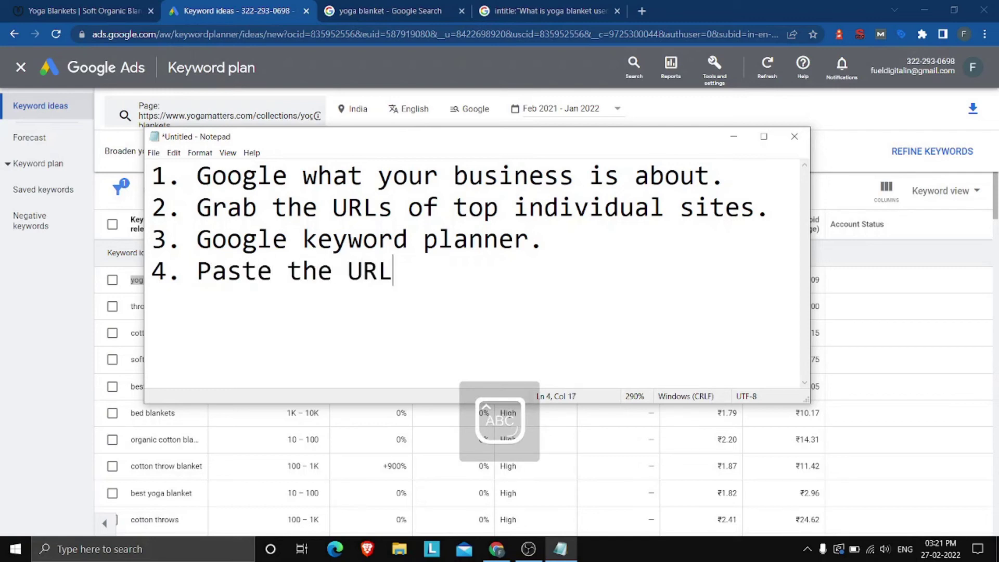
{"action": "key", "text": "Caps_Lock"}
{"action": "type", "text": "s 5. Go th"}
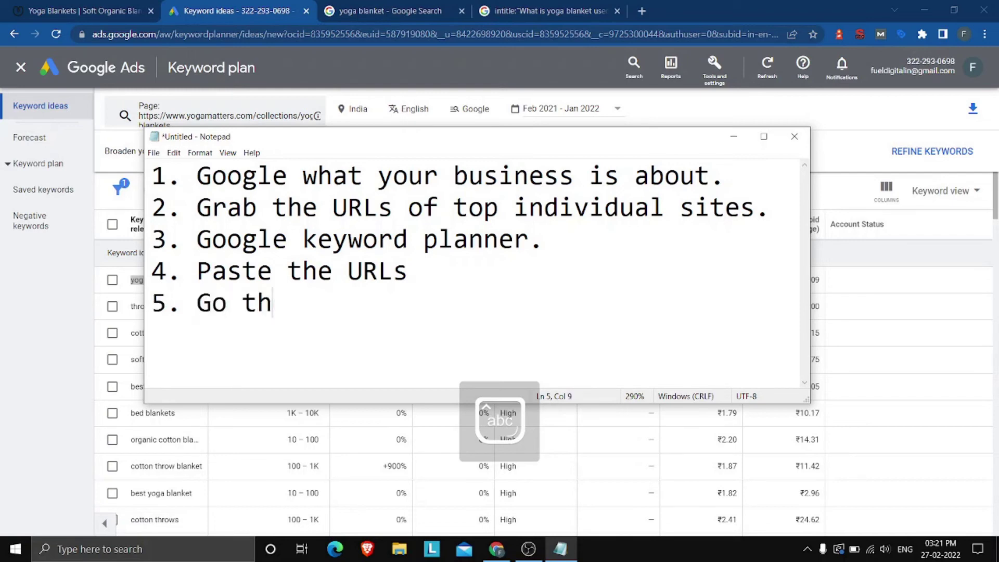
- Replace the wording of the fifth line with "Filter through results."
{"action": "key", "text": "BackSpace"}
{"action": "key", "text": "BackSpace"}
{"action": "key", "text": "BackSpace"}
{"action": "key", "text": "BackSpace"}
{"action": "key", "text": "BackSpace"}
{"action": "type", "text": "F"}
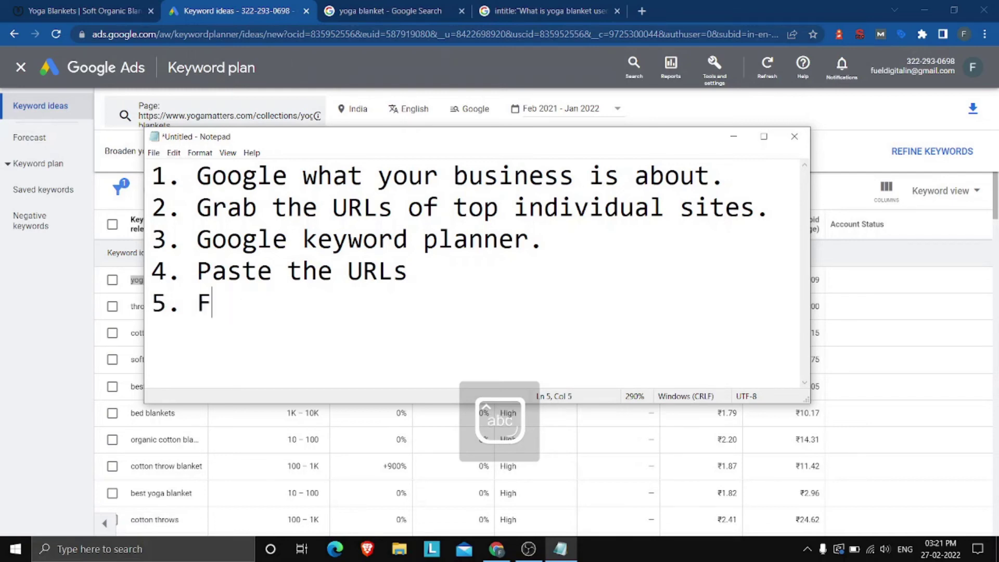
{"action": "type", "text": "ilter throu"}
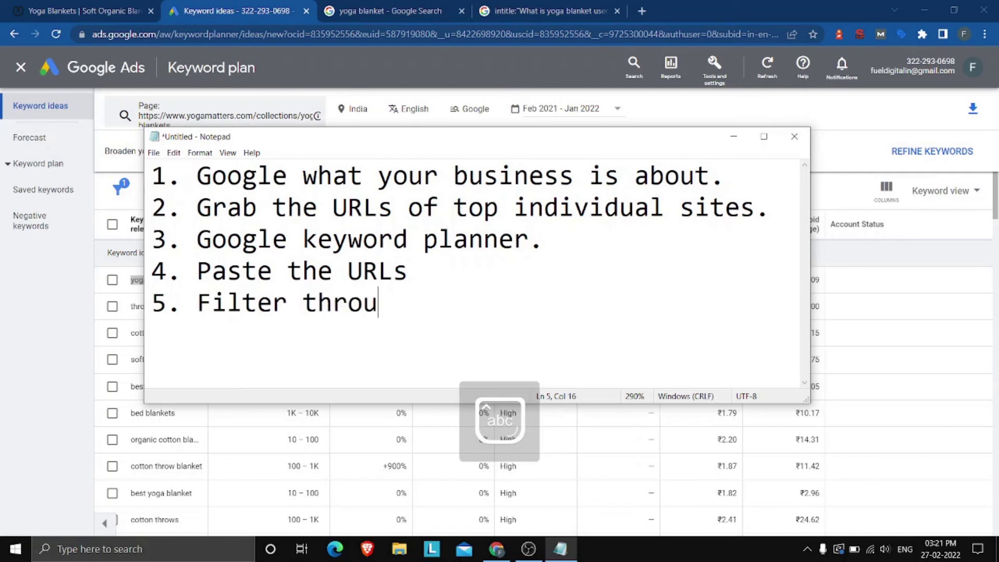
{"action": "type", "text": "gh resul"}
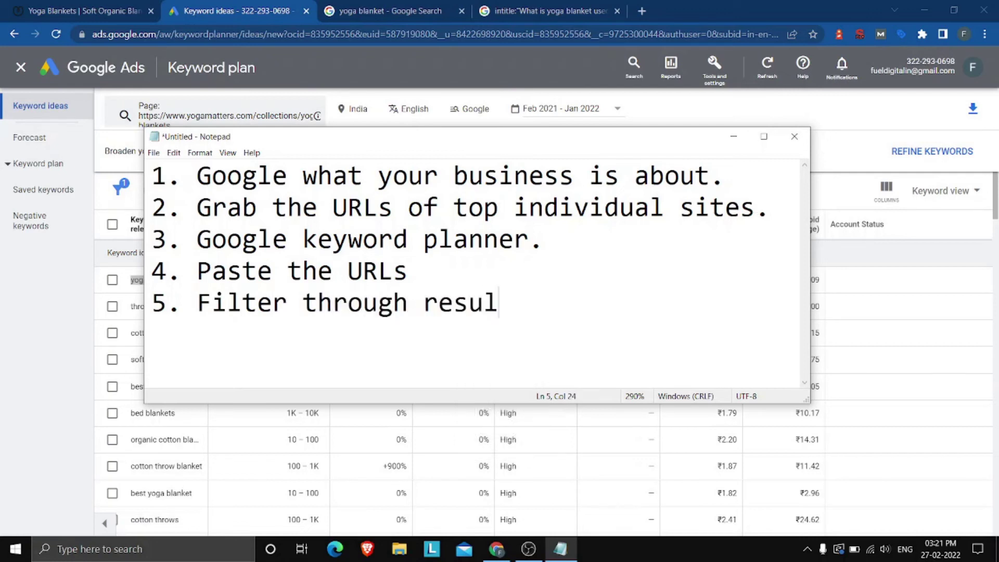
{"action": "type", "text": "ts."}
- Switch to the Keyword Planner page in the browser and look through the keyword ideas with their monthly searches and competition
{"action": "left_click", "coordinate": [233, 5]}
{"action": "scroll", "coordinate": [340, 350], "scroll_direction": "down", "scroll_amount": 5}
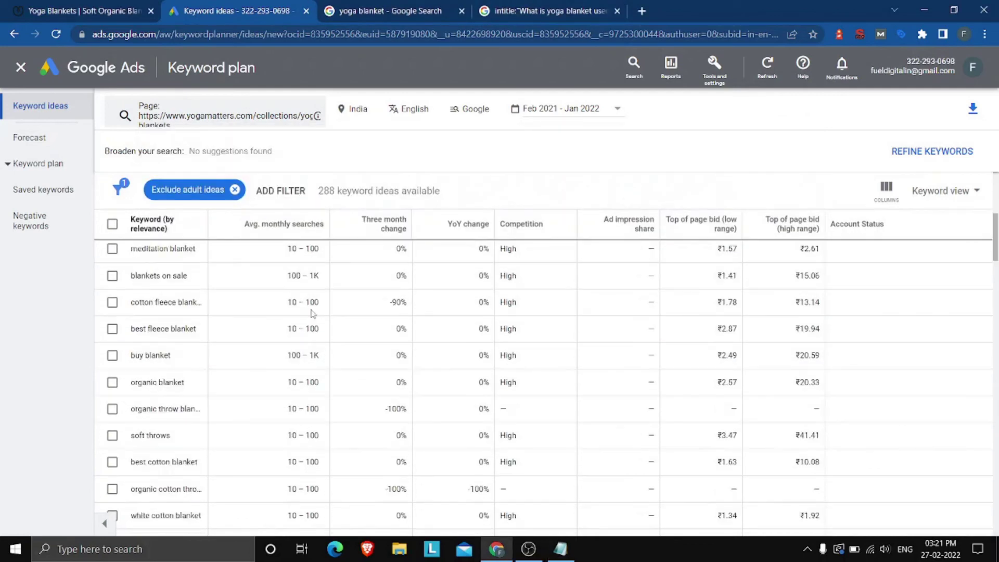
{"action": "scroll", "coordinate": [192, 461], "scroll_direction": "down", "scroll_amount": 4}
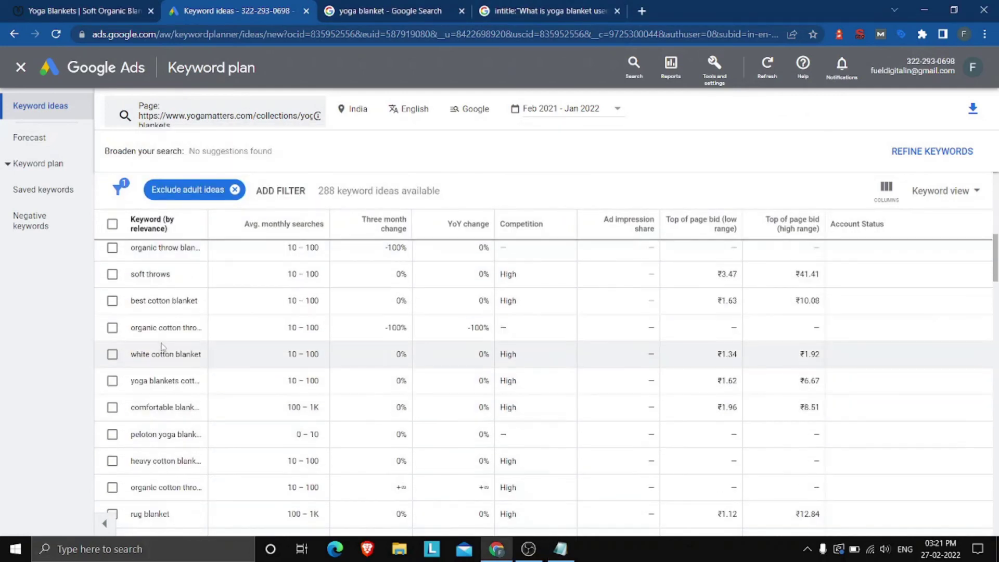
{"action": "scroll", "coordinate": [167, 326], "scroll_direction": "down", "scroll_amount": 5}
{"action": "scroll", "coordinate": [167, 326], "scroll_direction": "down", "scroll_amount": 5}
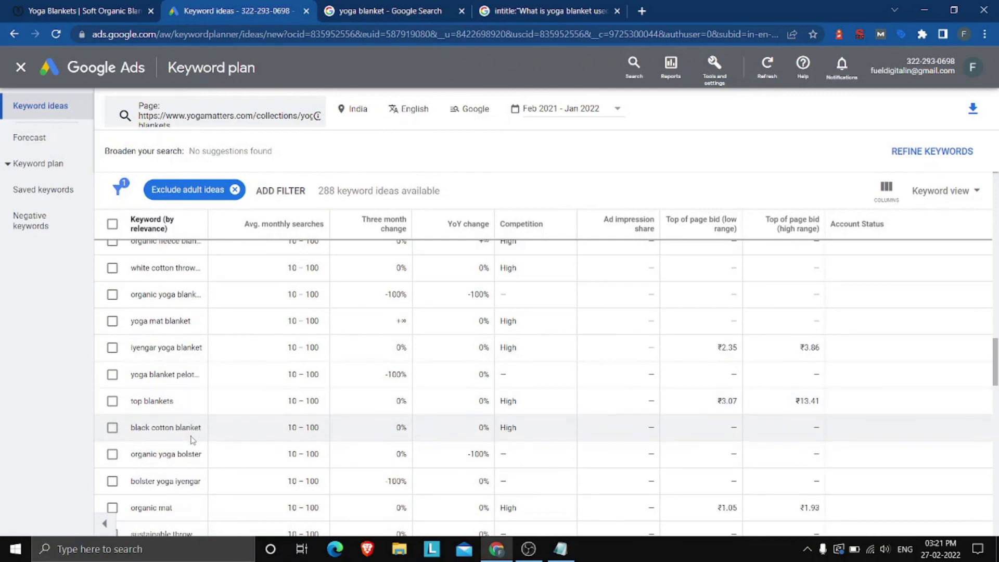
{"action": "scroll", "coordinate": [167, 365], "scroll_direction": "up", "scroll_amount": 10}
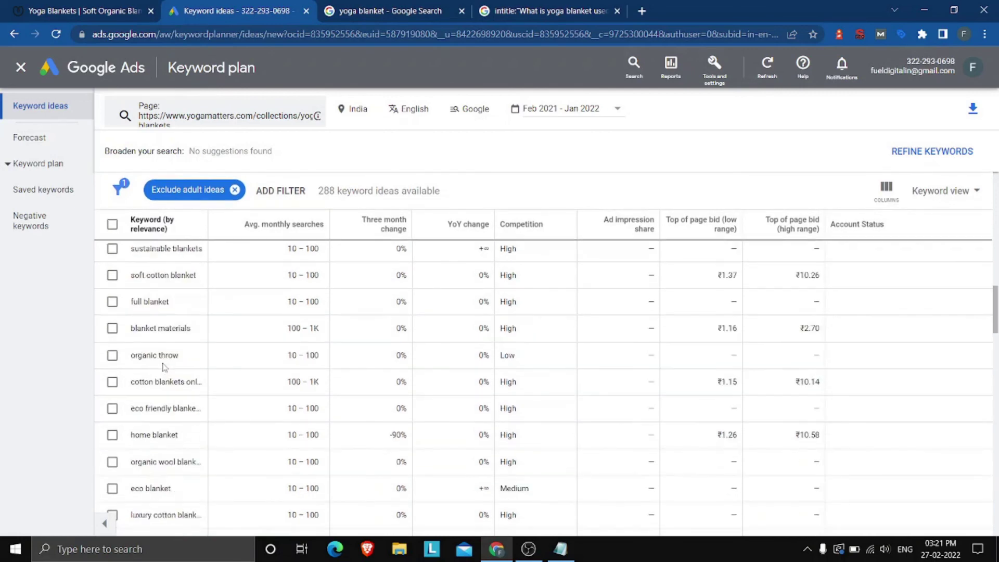
{"action": "scroll", "coordinate": [170, 337], "scroll_direction": "down", "scroll_amount": 10}
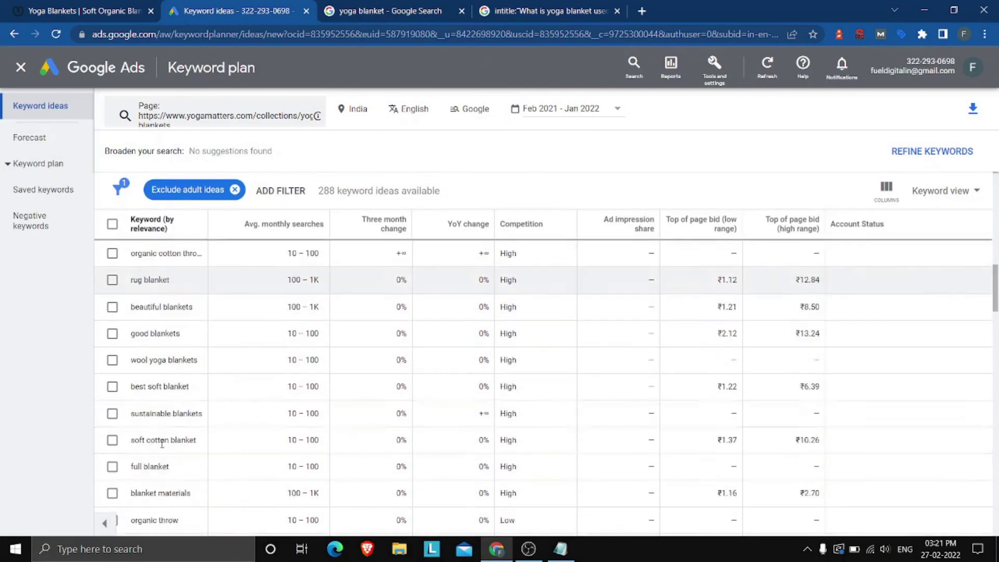
{"action": "scroll", "coordinate": [157, 381], "scroll_direction": "down", "scroll_amount": 2}
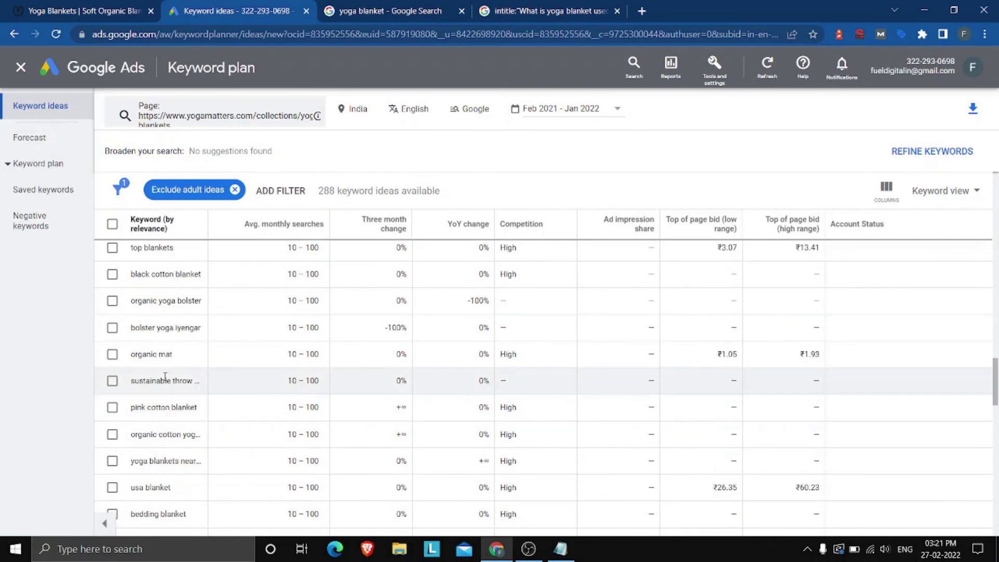
{"action": "scroll", "coordinate": [168, 331], "scroll_direction": "down", "scroll_amount": 10}
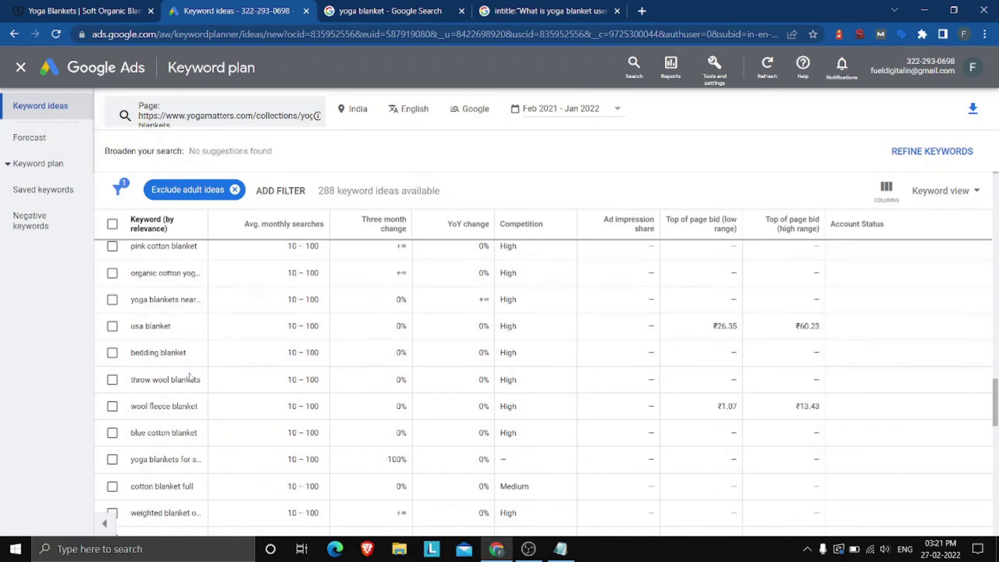
{"action": "scroll", "coordinate": [184, 365], "scroll_direction": "up", "scroll_amount": 15}
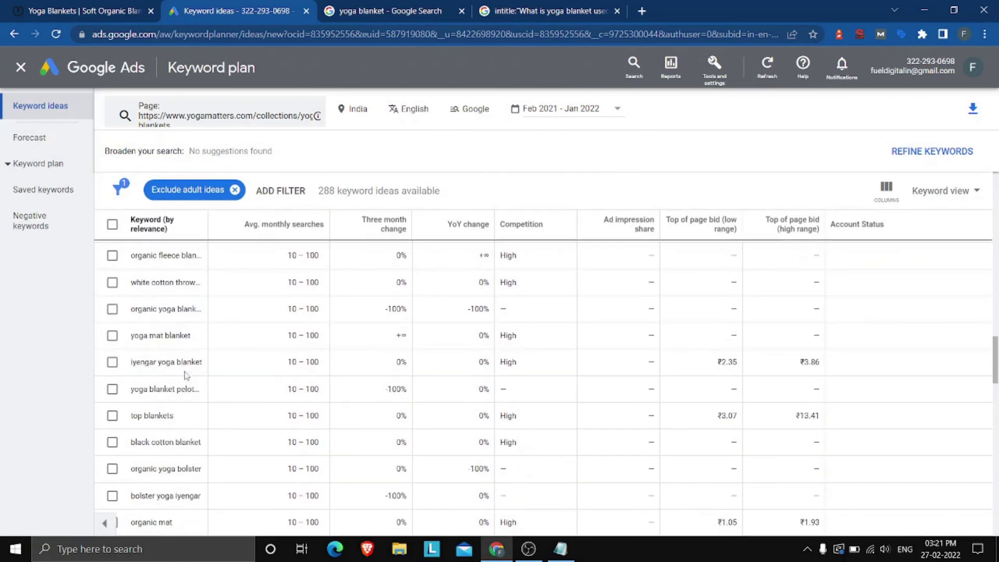
- Return to Notepad and extend the fifth line to read "5. Filter through results and record it."
{"action": "left_click", "coordinate": [561, 549]}
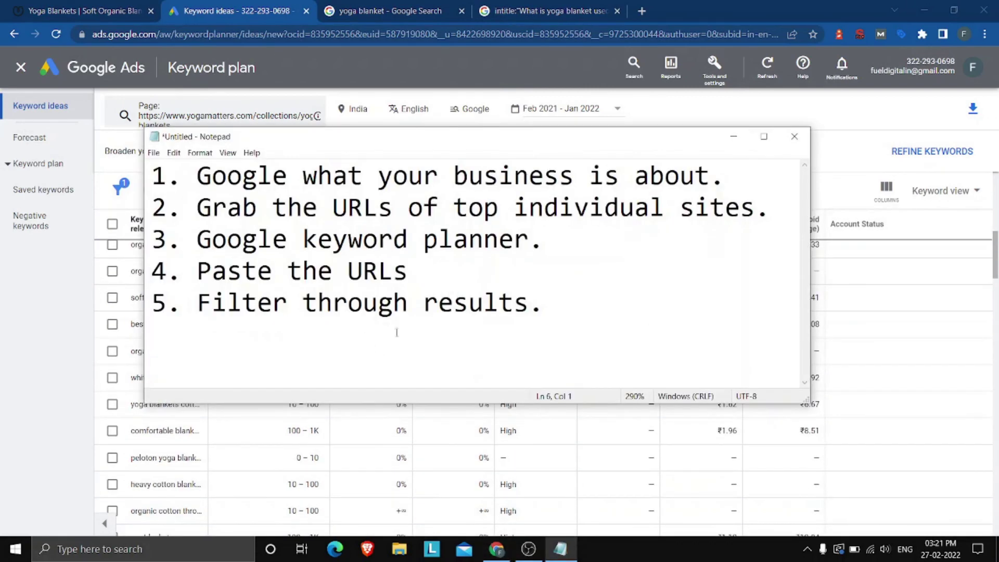
{"action": "left_click", "coordinate": [530, 303]}
{"action": "type", "text": "and record "}
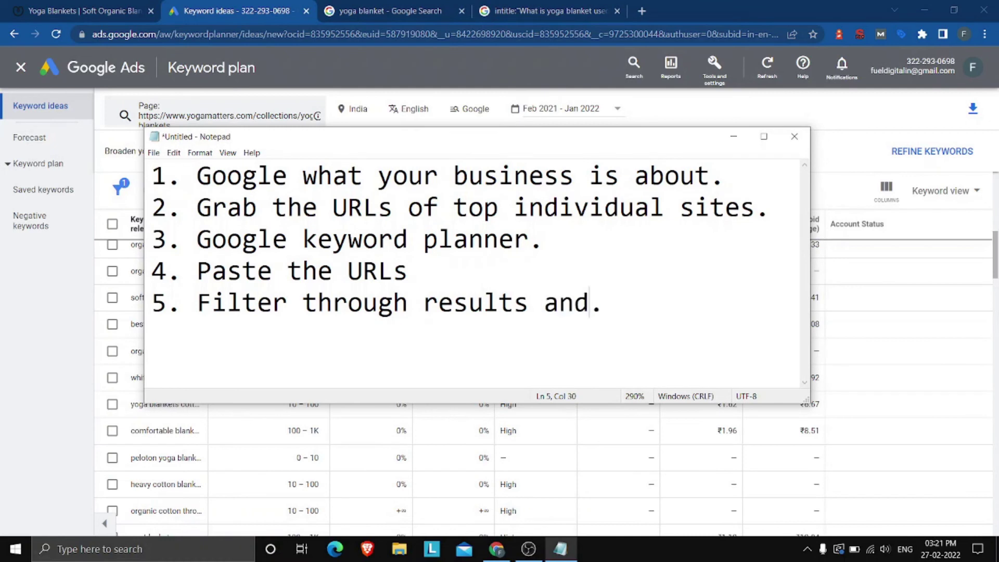
{"action": "type", "text": "it"}
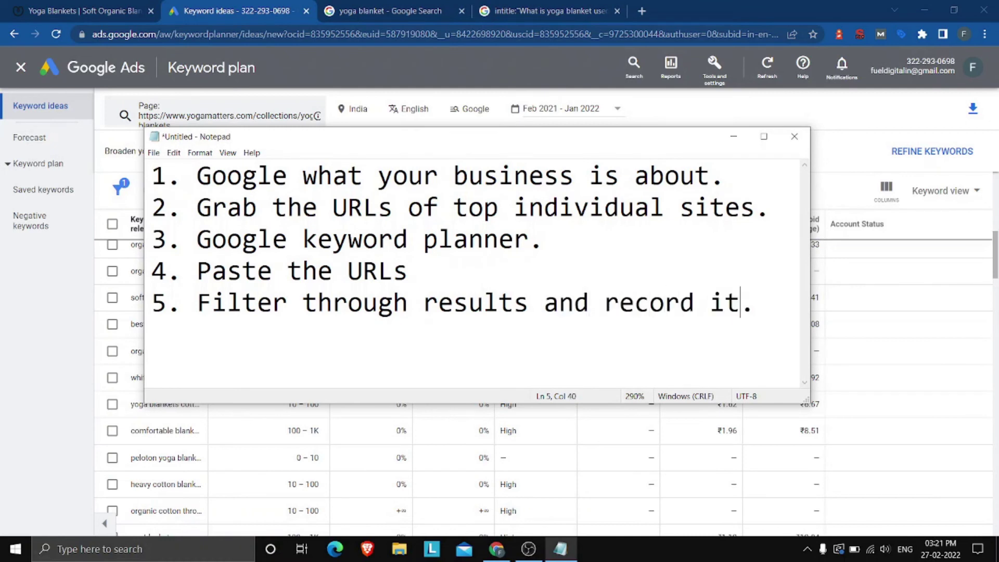
- Add a sixth line reading "6. LSI variations" and start the seventh line with "7."
{"action": "key", "text": "End"}
{"action": "key", "text": "Return"}
{"action": "type", "text": "6."}
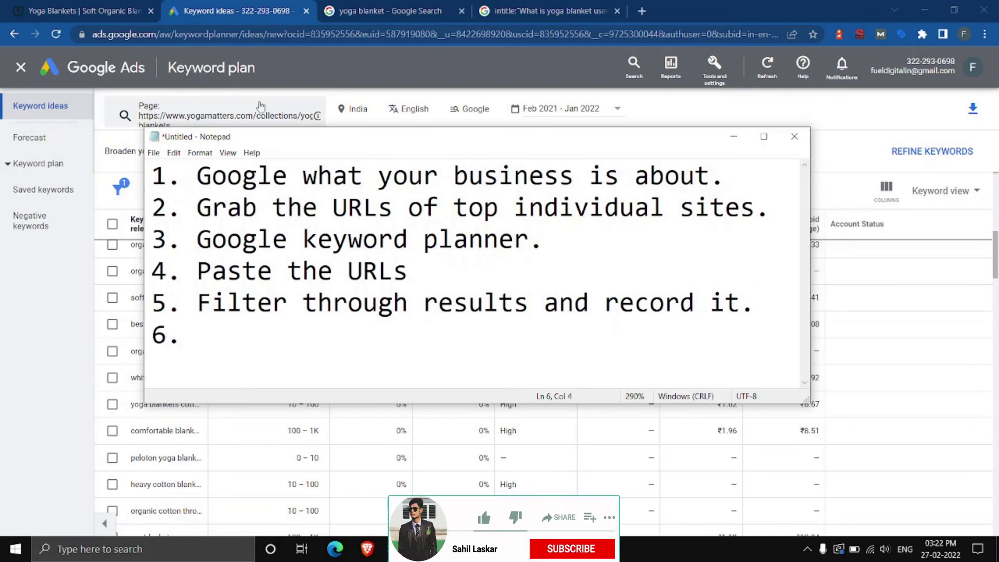
{"action": "key", "text": "Caps_Lock"}
{"action": "type", "text": "LSI"}
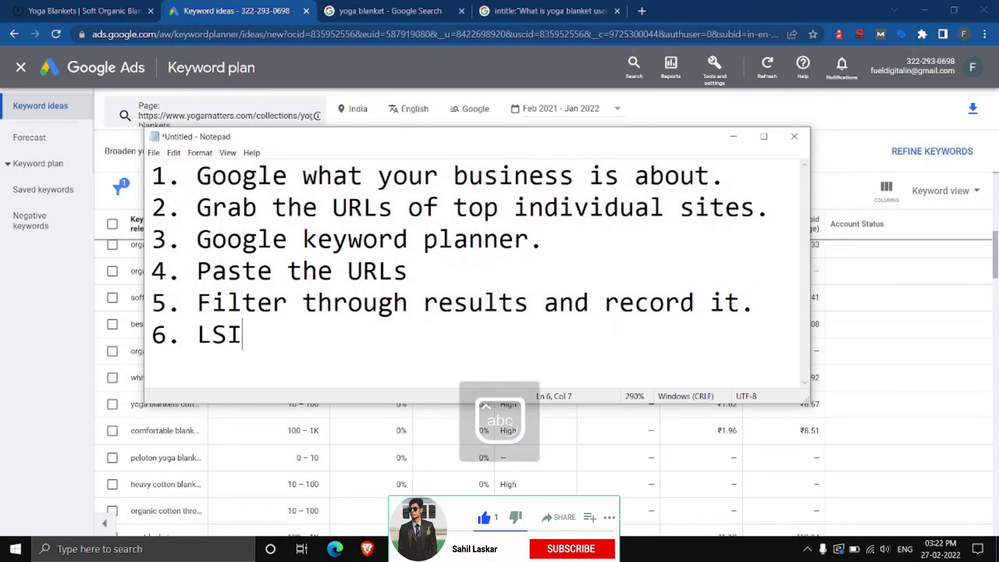
{"action": "type", "text": " variatio"}
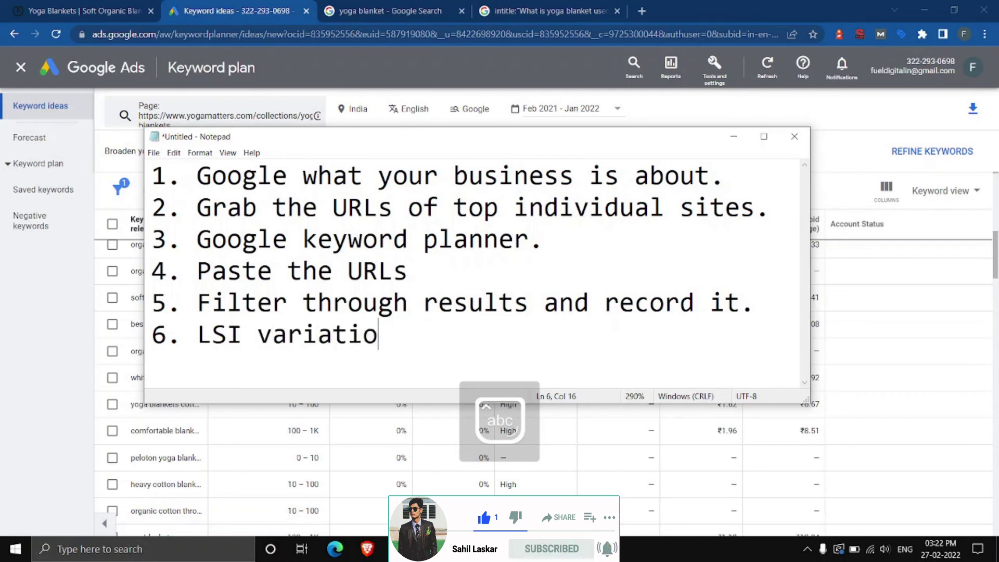
{"action": "type", "text": "ns"}
{"action": "key", "text": "Return"}
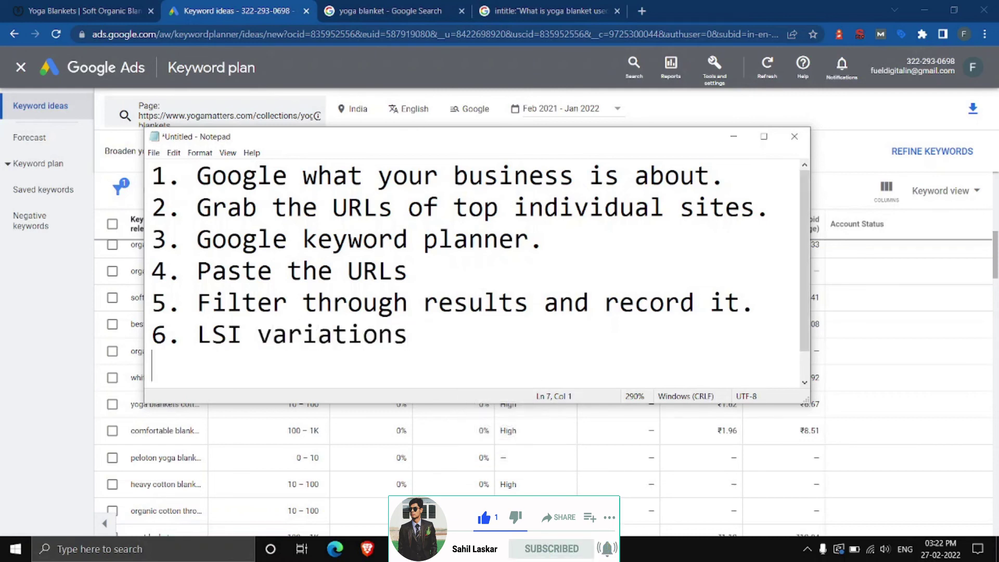
{"action": "type", "text": "7."}
- Switch to the browser, review the intitle:"What is yoga blanket used for?" search page, and go back to the intitle:"yoga blanket" results
{"action": "left_click", "coordinate": [733, 147]}
{"action": "left_click", "coordinate": [593, 11]}
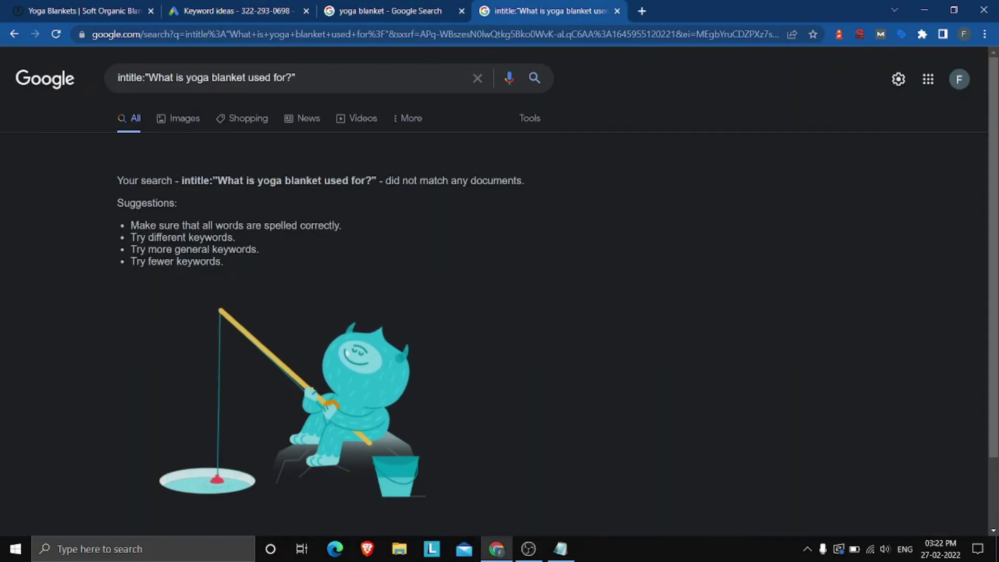
{"action": "scroll", "coordinate": [777, 273], "scroll_direction": "down", "scroll_amount": 2}
{"action": "scroll", "coordinate": [777, 272], "scroll_direction": "up", "scroll_amount": 2}
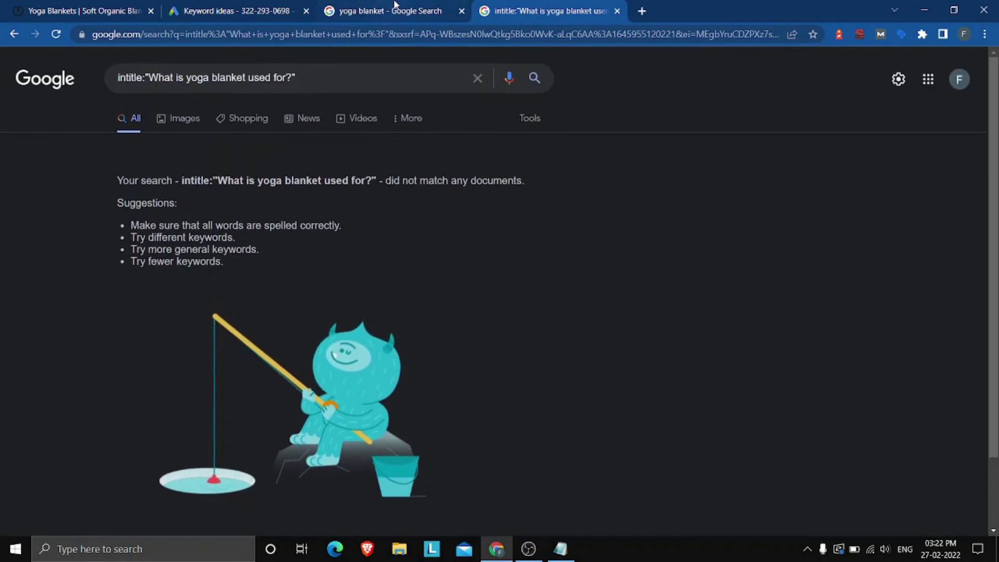
{"action": "right_click", "coordinate": [848, 5]}
{"action": "left_click", "coordinate": [792, 5]}
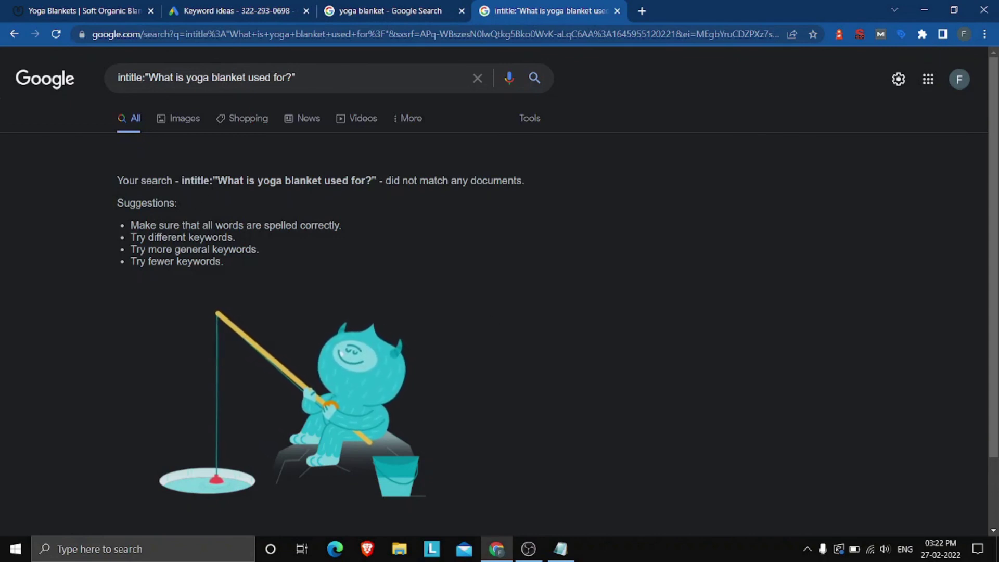
{"action": "left_click_drag", "start_coordinate": [217, 181], "coordinate": [372, 180]}
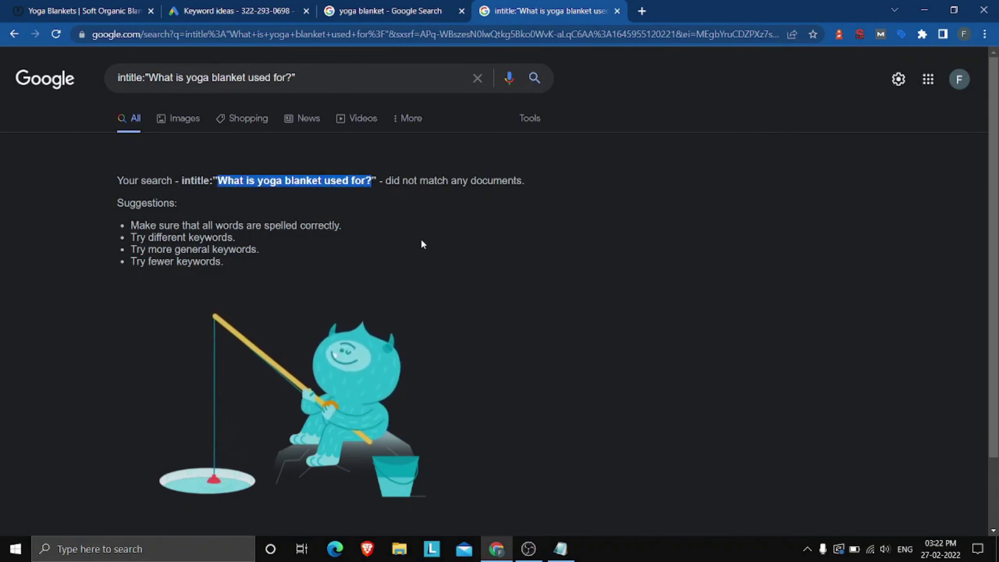
{"action": "left_click", "coordinate": [692, 214]}
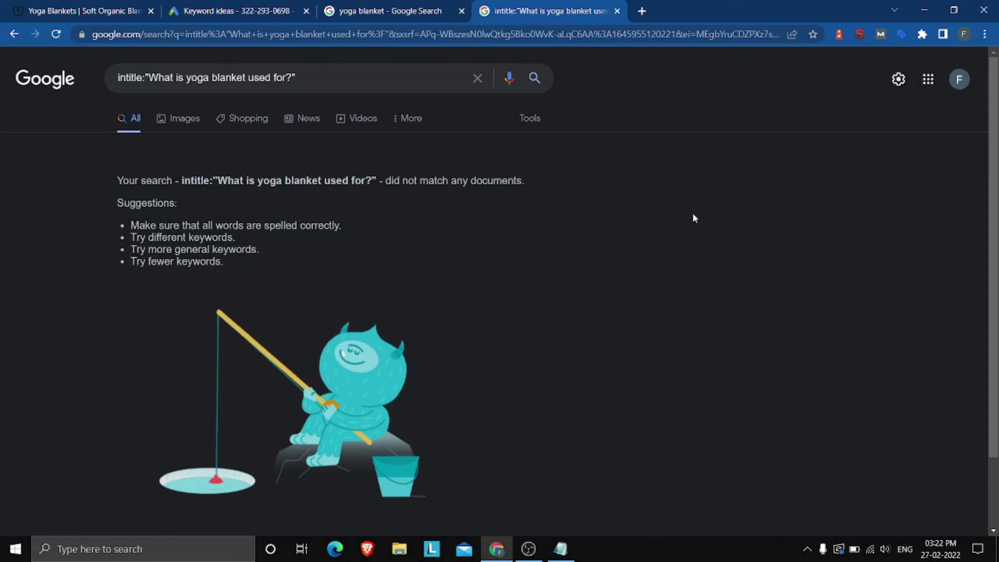
{"action": "key", "text": "alt+Left"}
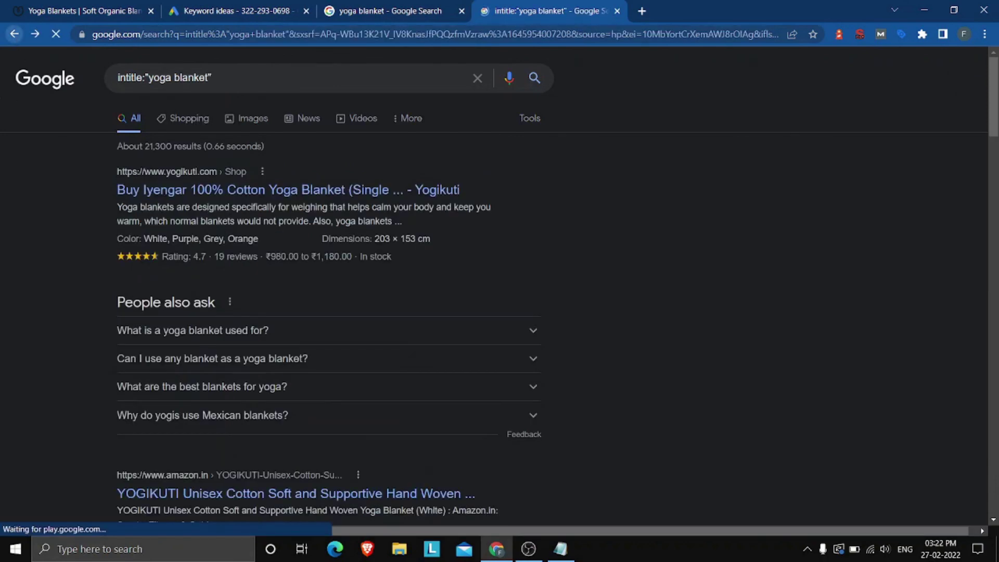
- Examine the result count for intitle:"yoga blanket", and return to the intitle:"What is yoga blanket used for?" search page to compare
{"action": "left_click_drag", "start_coordinate": [145, 147], "coordinate": [174, 146]}
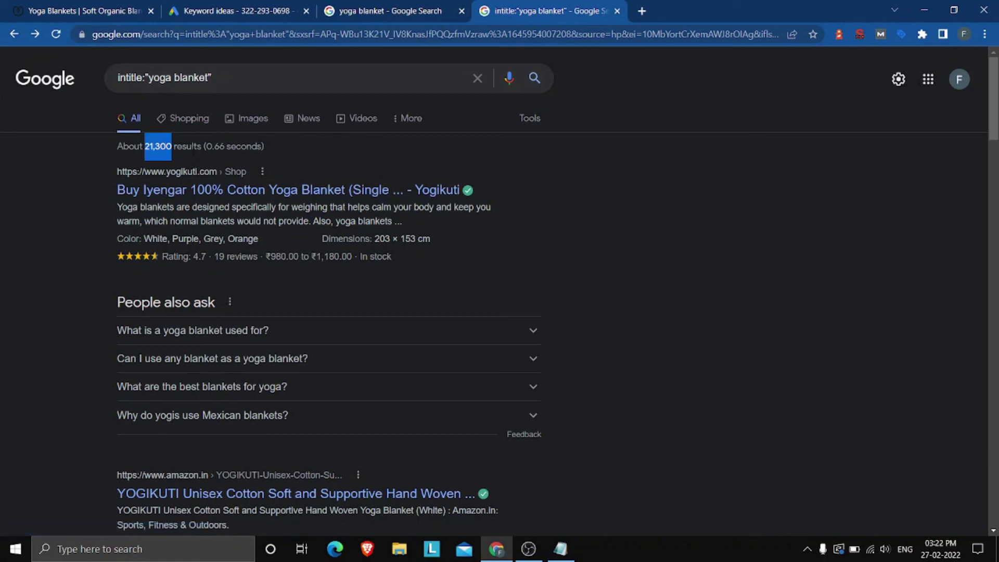
{"action": "left_click", "coordinate": [661, 183]}
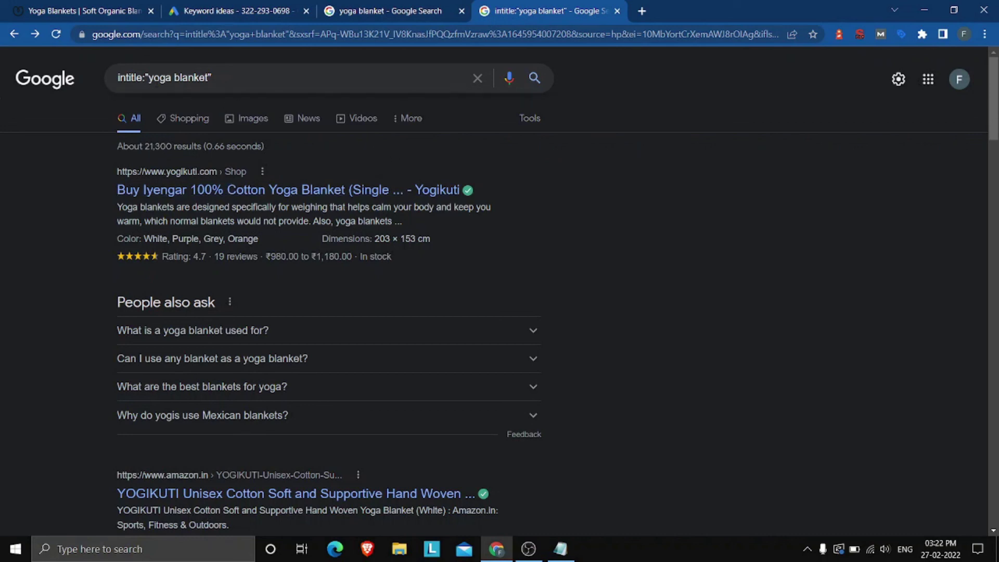
{"action": "left_click", "coordinate": [32, 36]}
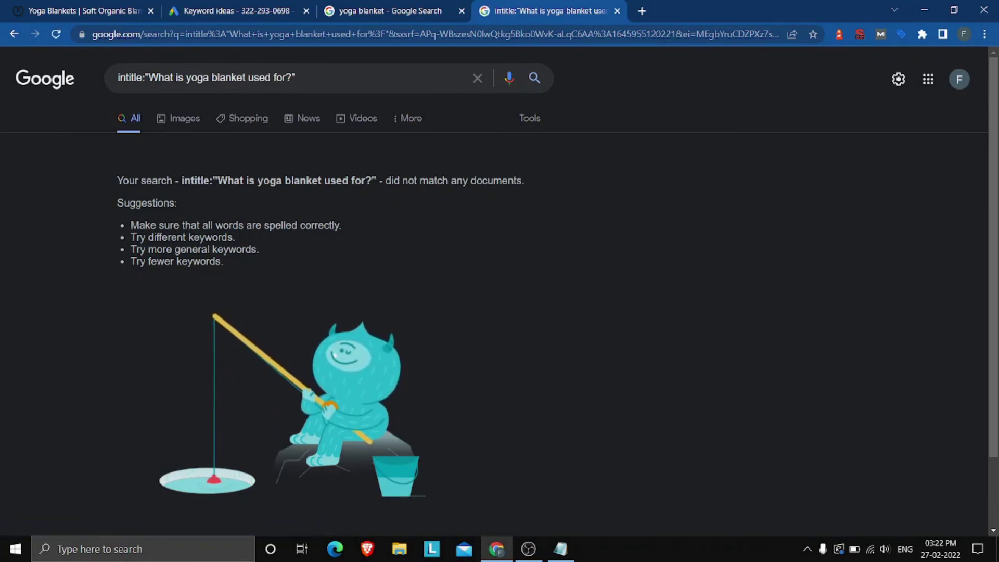
{"action": "left_click_drag", "start_coordinate": [217, 180], "coordinate": [366, 182]}
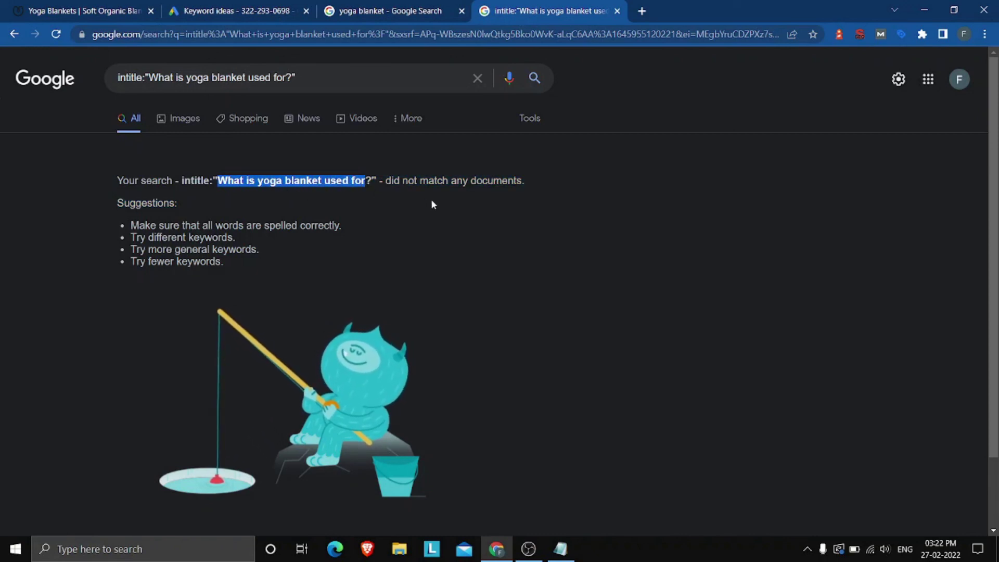
{"action": "left_click", "coordinate": [719, 215]}
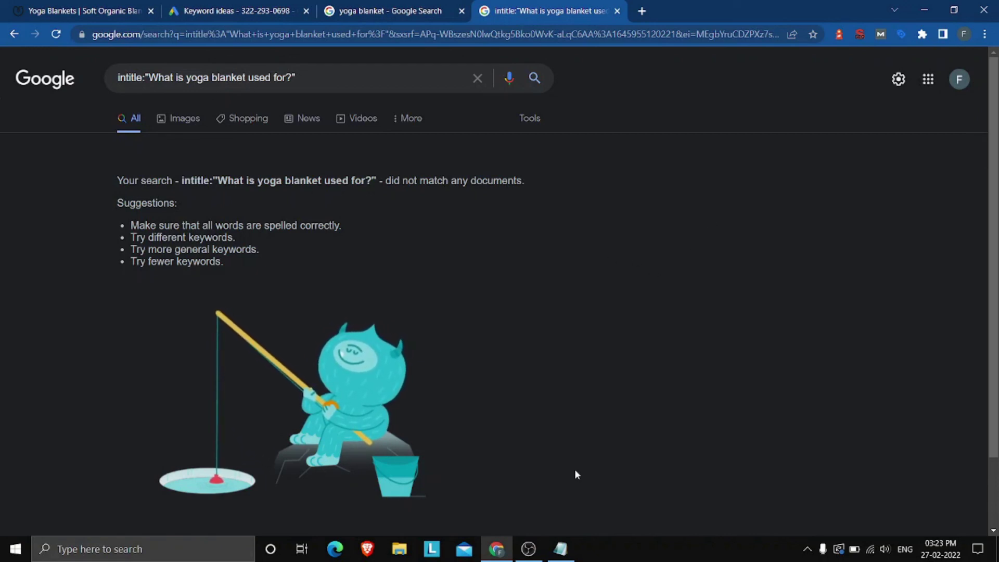
{"action": "right_click", "coordinate": [680, 249]}
{"action": "left_click", "coordinate": [618, 261]}
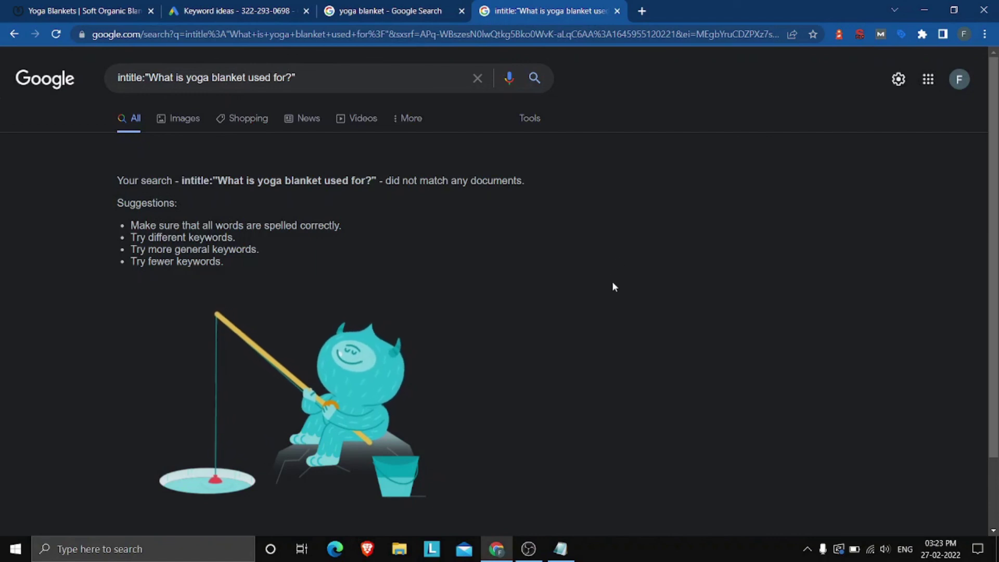
{"action": "right_click", "coordinate": [784, 5]}
{"action": "left_click", "coordinate": [764, 4]}
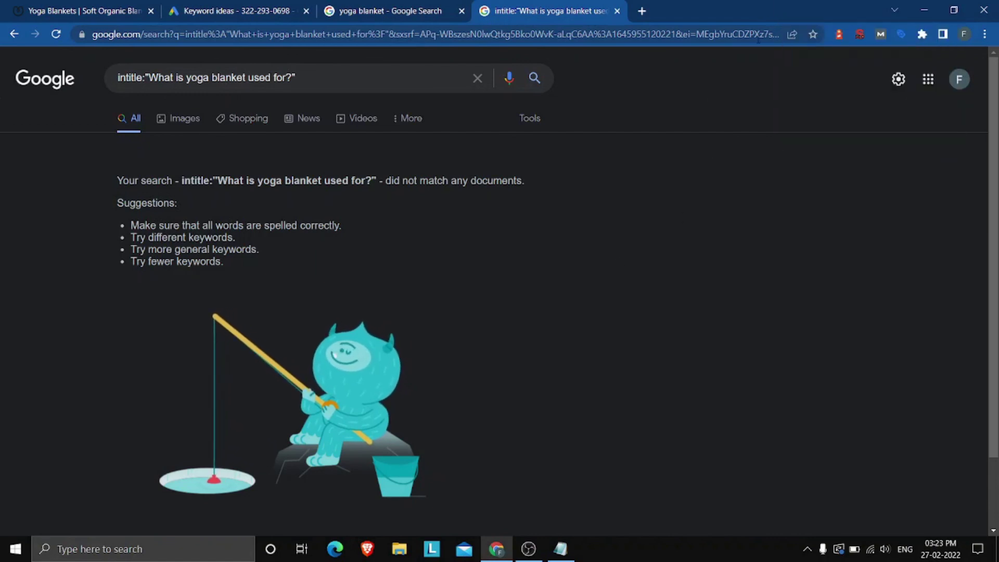
{"action": "right_click", "coordinate": [812, 4]}
{"action": "left_click", "coordinate": [779, 4]}
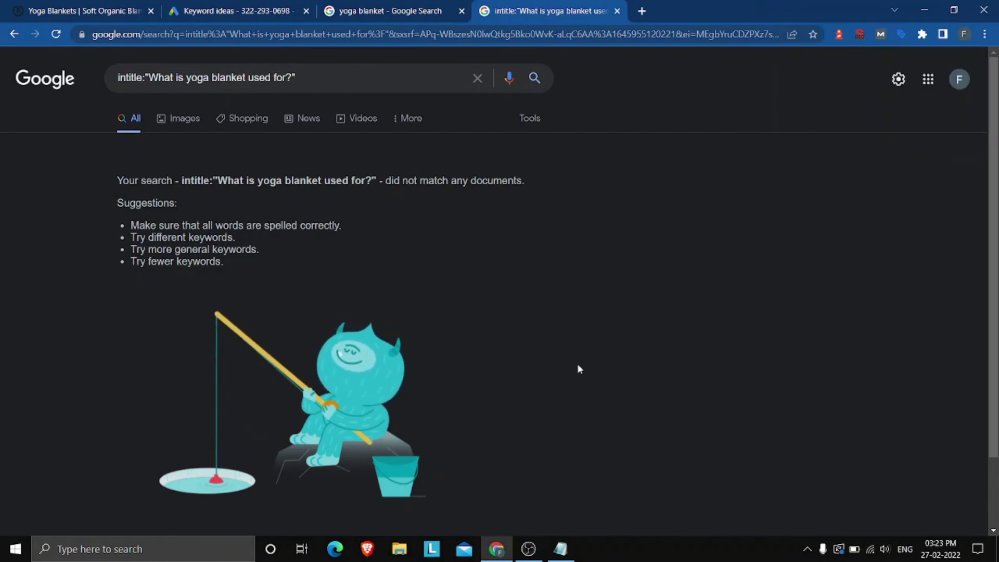
- Switch to Notepad, complete the seventh line as "7. Intitle hack", and make the window slightly narrower and taller
{"action": "left_click", "coordinate": [560, 549]}
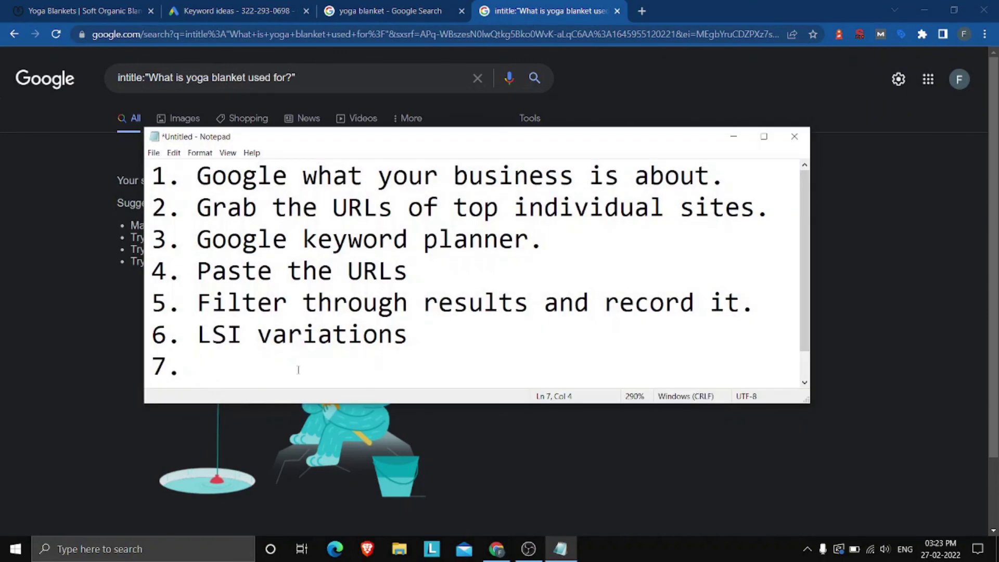
{"action": "type", "text": "Intitle hack"}
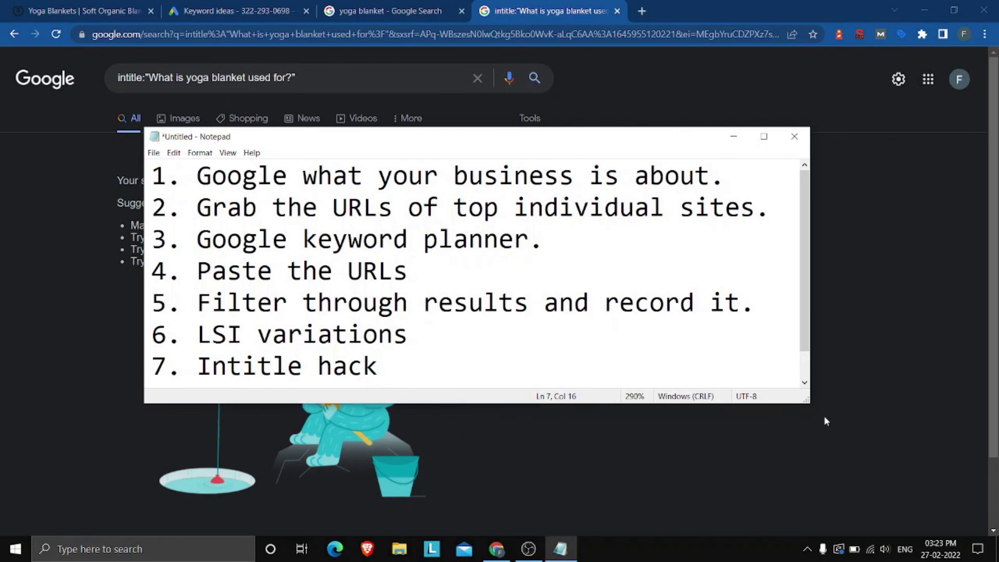
{"action": "mouse_move", "coordinate": [811, 403]}
{"action": "left_mouse_down"}
{"action": "mouse_move", "coordinate": [834, 446]}
{"action": "mouse_move", "coordinate": [793, 412]}
{"action": "left_mouse_up"}
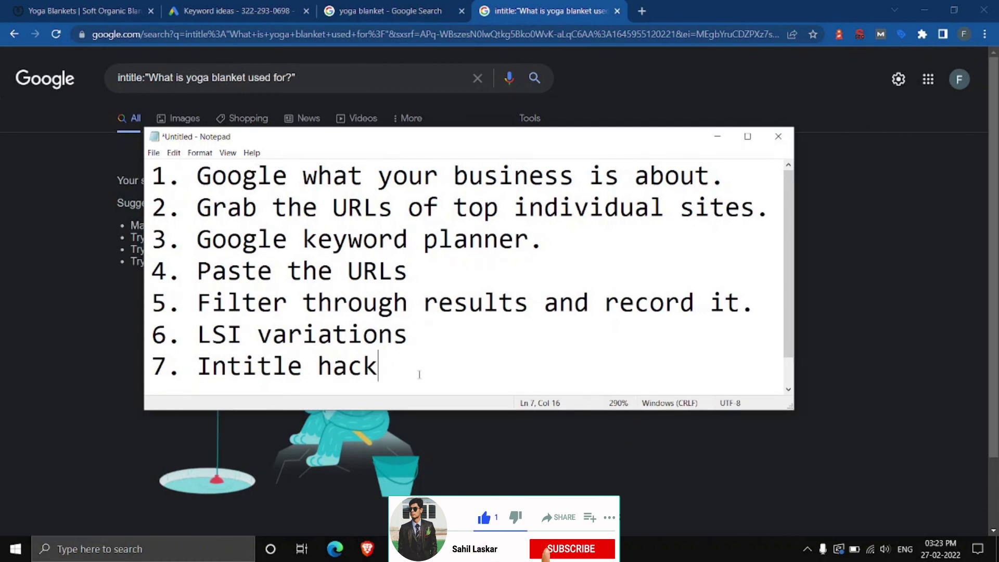
- Review the seven numbered keyword research steps in the note line by line
{"action": "left_click", "coordinate": [437, 337]}
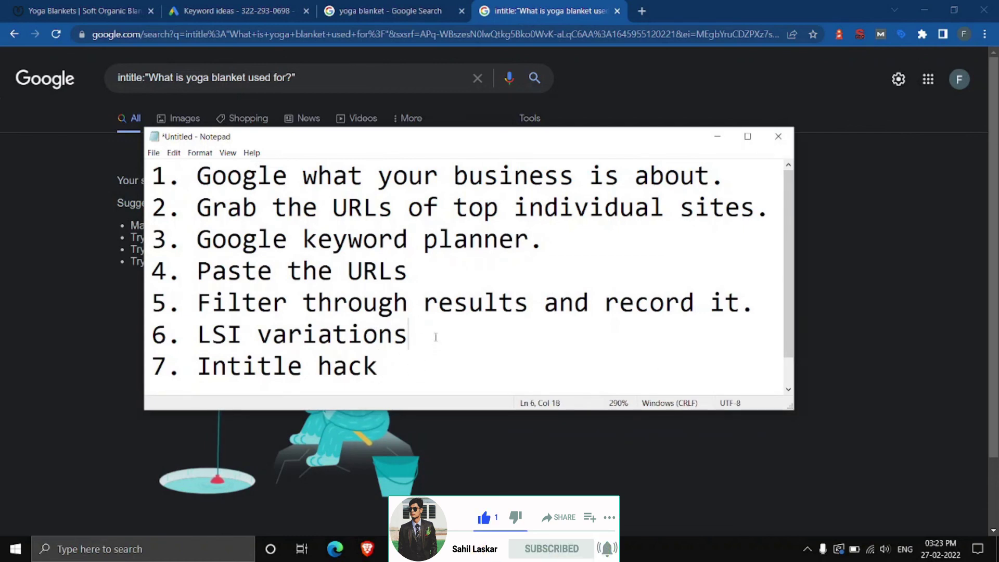
{"action": "left_click", "coordinate": [420, 287]}
{"action": "left_click", "coordinate": [768, 307]}
{"action": "left_click", "coordinate": [567, 252]}
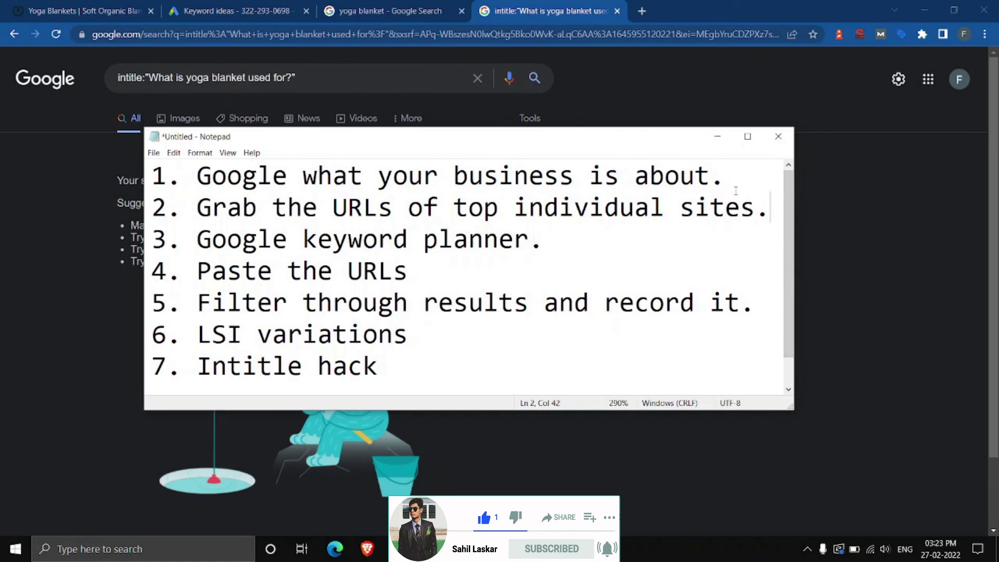
{"action": "left_click", "coordinate": [489, 266]}
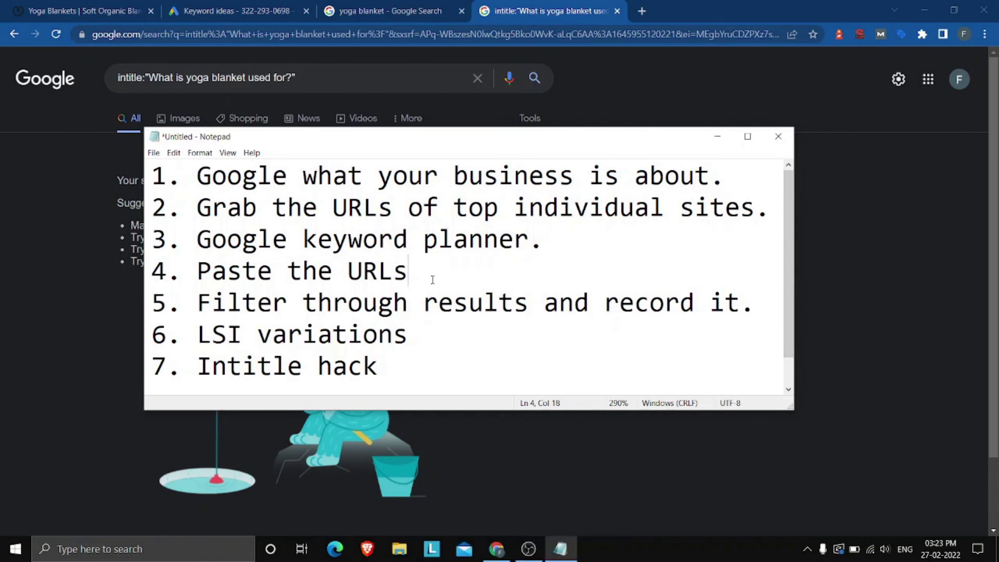
{"action": "left_click", "coordinate": [763, 307]}
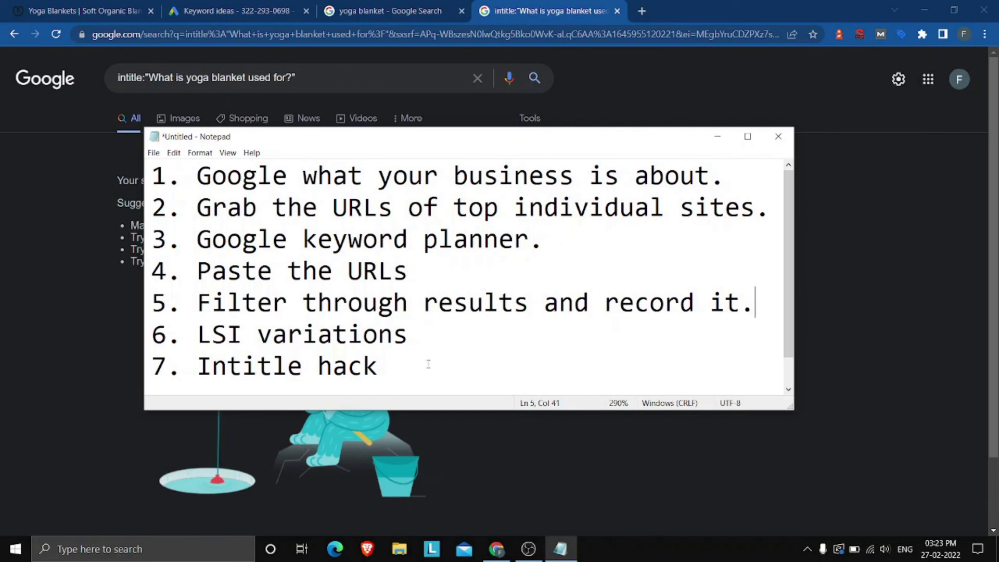
{"action": "left_click", "coordinate": [428, 338]}
{"action": "left_click", "coordinate": [407, 359]}
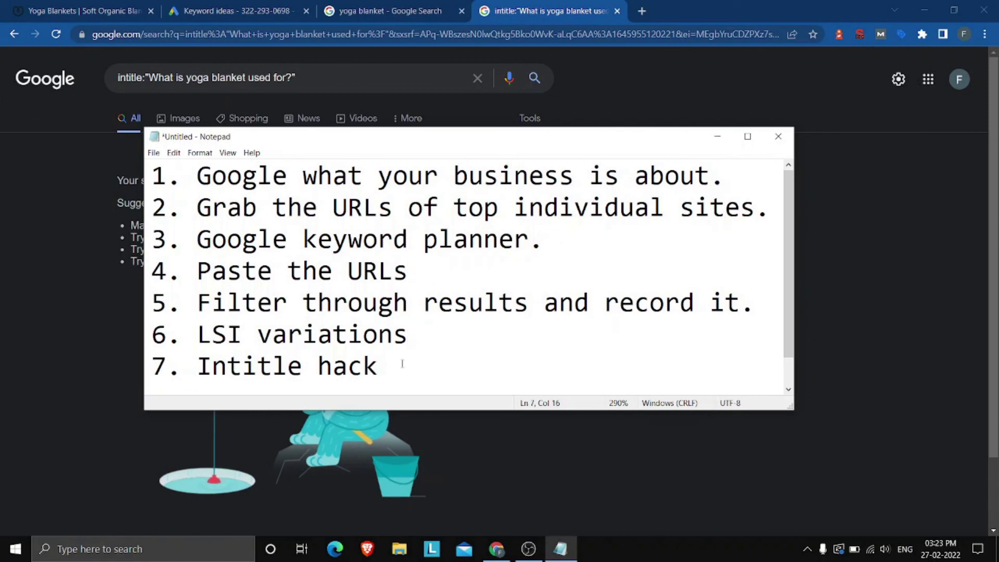